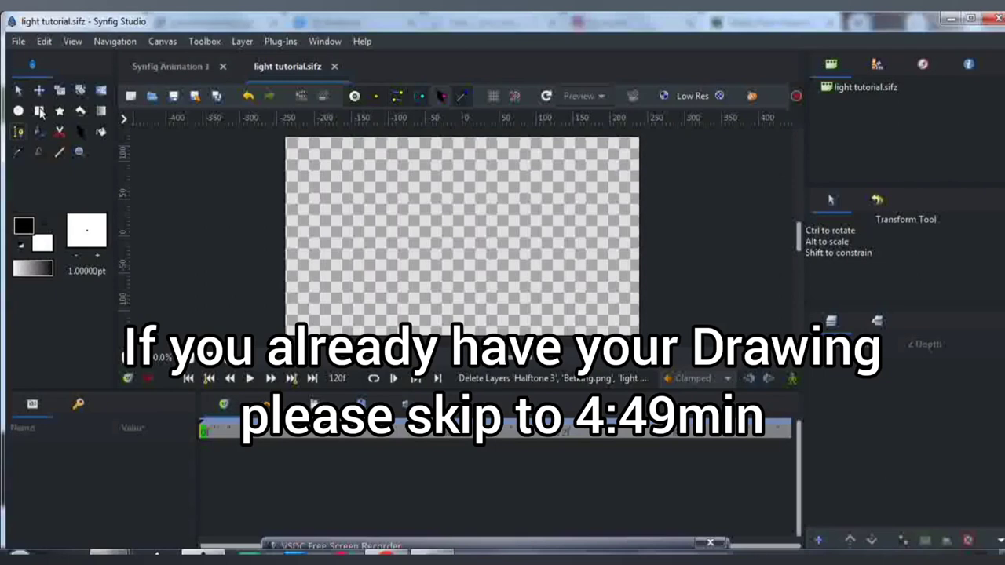
Draw the back wall rectangle across the upper part of the canvas
{"action": "left_click", "coordinate": [19, 132]}
{"action": "left_click", "coordinate": [38, 111]}
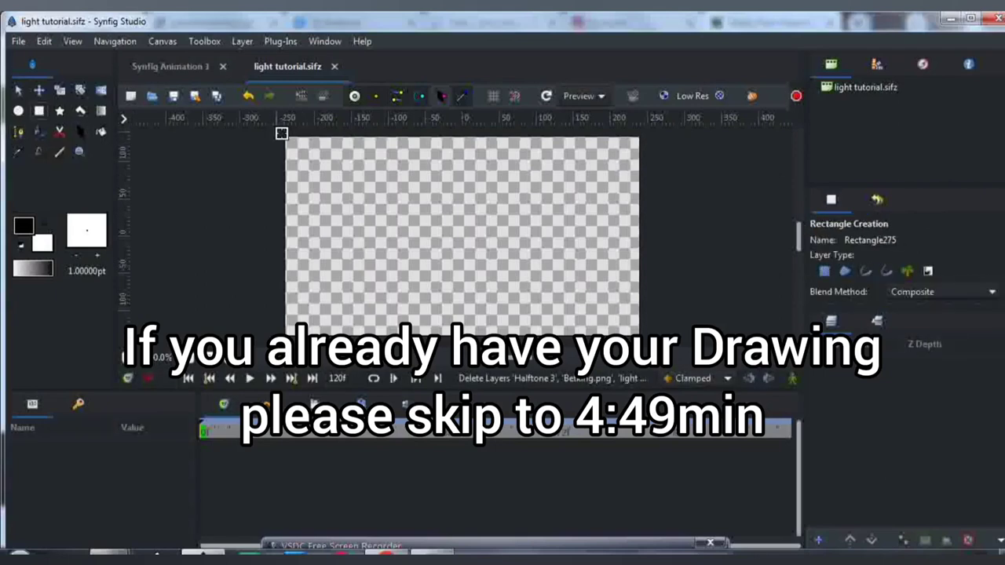
{"action": "left_click_drag", "start_coordinate": [281, 133], "coordinate": [470, 191]}
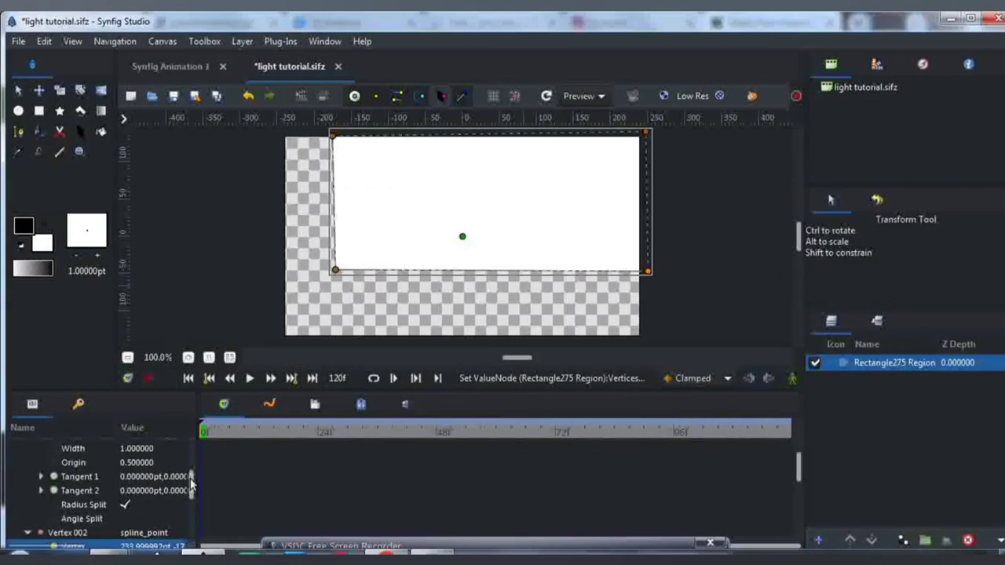
{"action": "left_click_drag", "start_coordinate": [191, 483], "coordinate": [190, 439]}
Colour the back wall a saturated blue and nudge its lower-left corner down slightly
{"action": "double_click", "coordinate": [157, 487]}
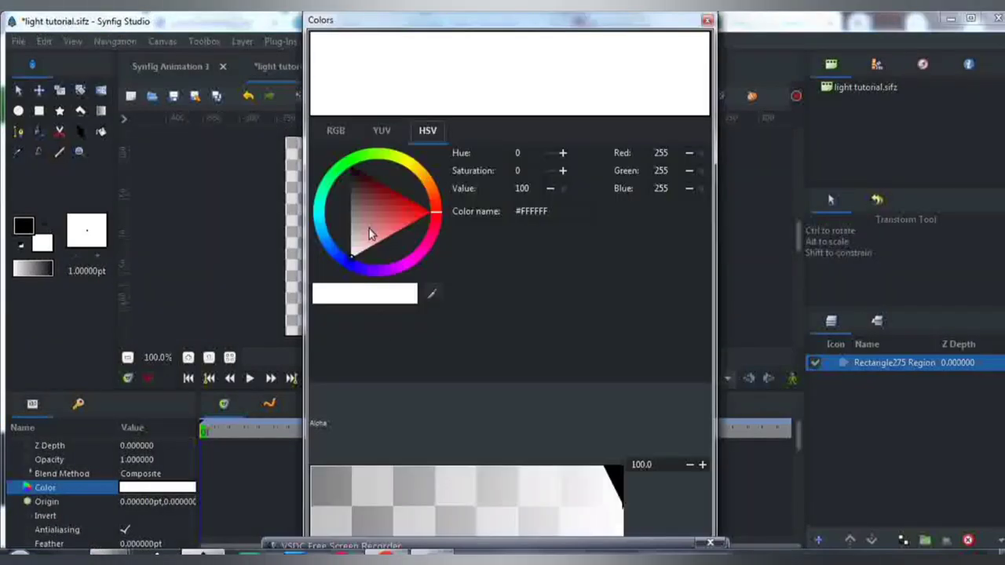
{"action": "left_click_drag", "start_coordinate": [319, 226], "coordinate": [328, 246]}
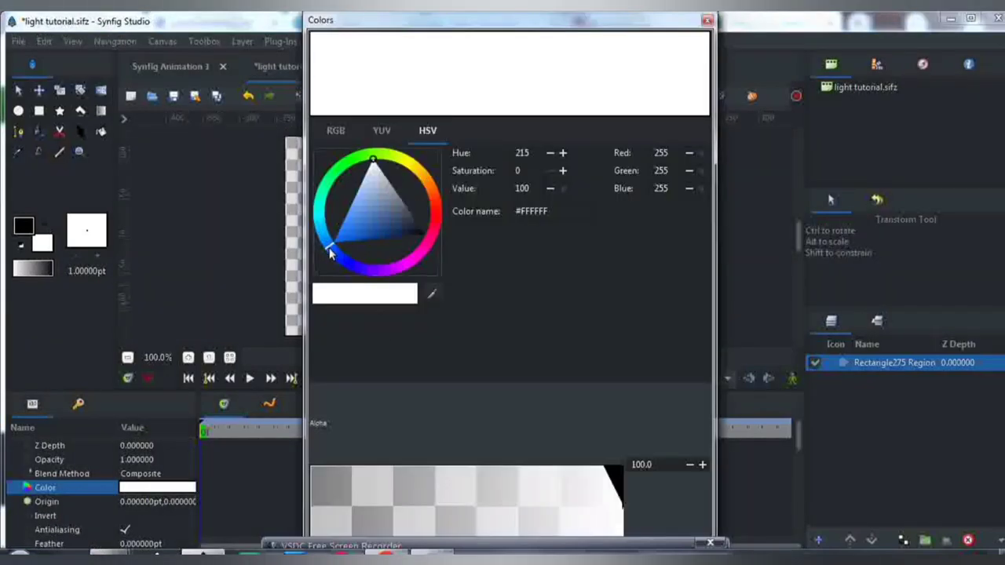
{"action": "left_click", "coordinate": [332, 249]}
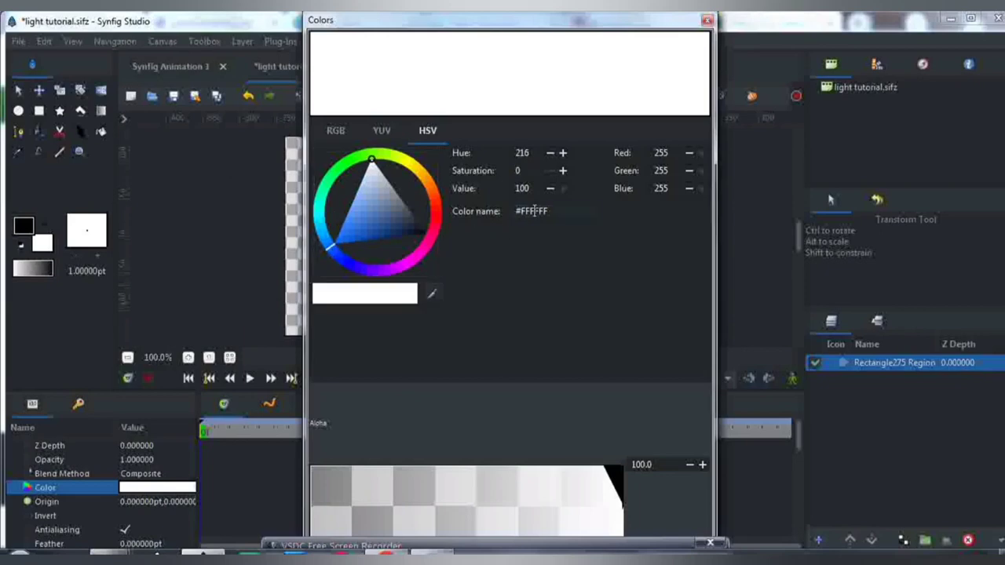
{"action": "triple_click", "coordinate": [534, 210]}
{"action": "left_click", "coordinate": [341, 233]}
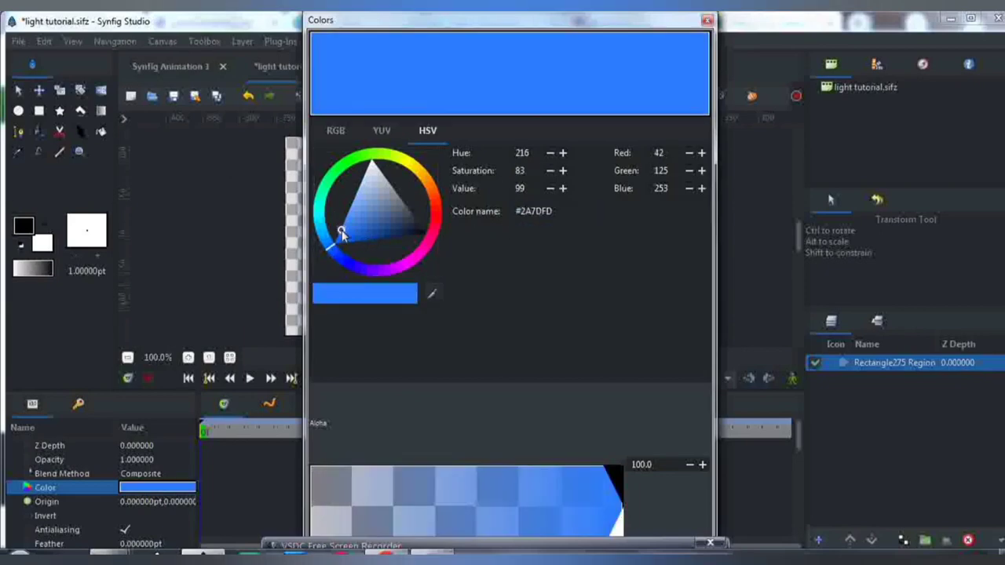
{"action": "left_click", "coordinate": [705, 21]}
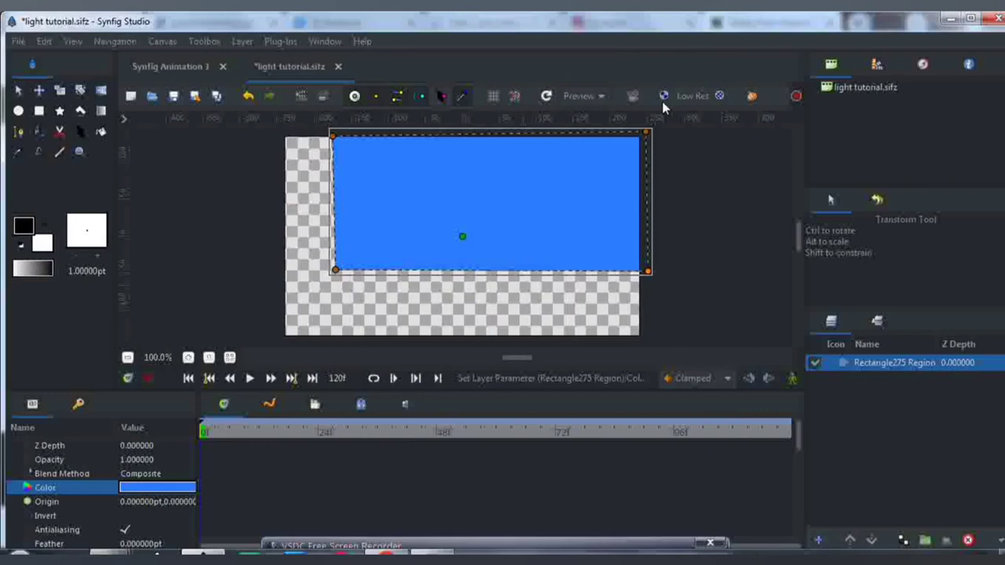
{"action": "left_click_drag", "start_coordinate": [336, 272], "coordinate": [331, 276]}
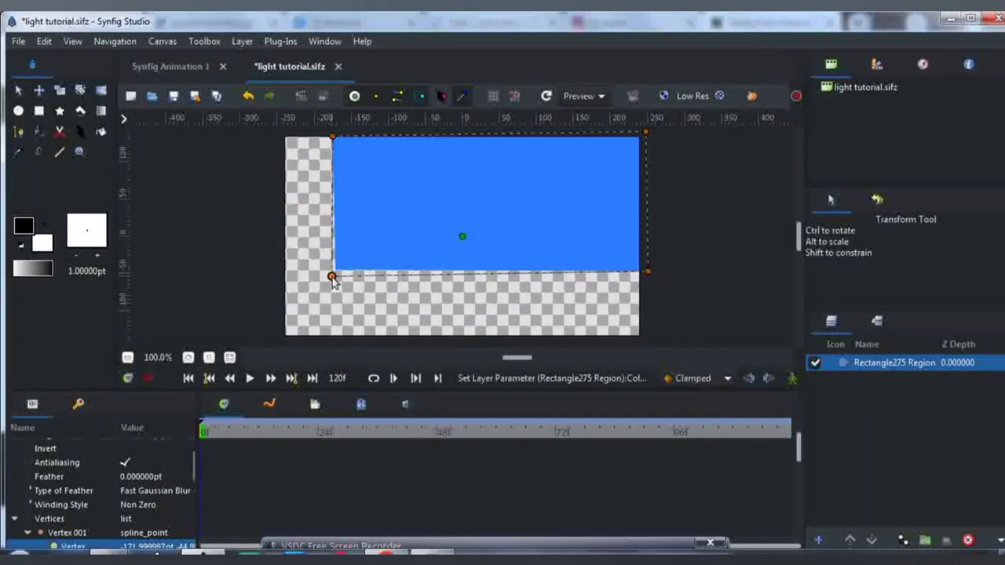
Draw the angled left side wall as a closed spline shape down to the canvas bottom-left
{"action": "left_click", "coordinate": [21, 133]}
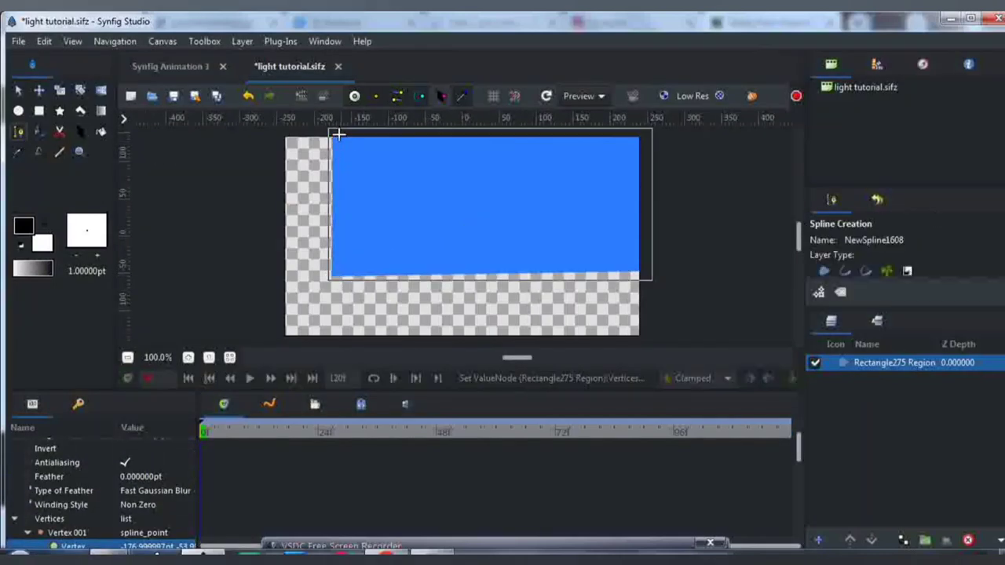
{"action": "left_click", "coordinate": [333, 131]}
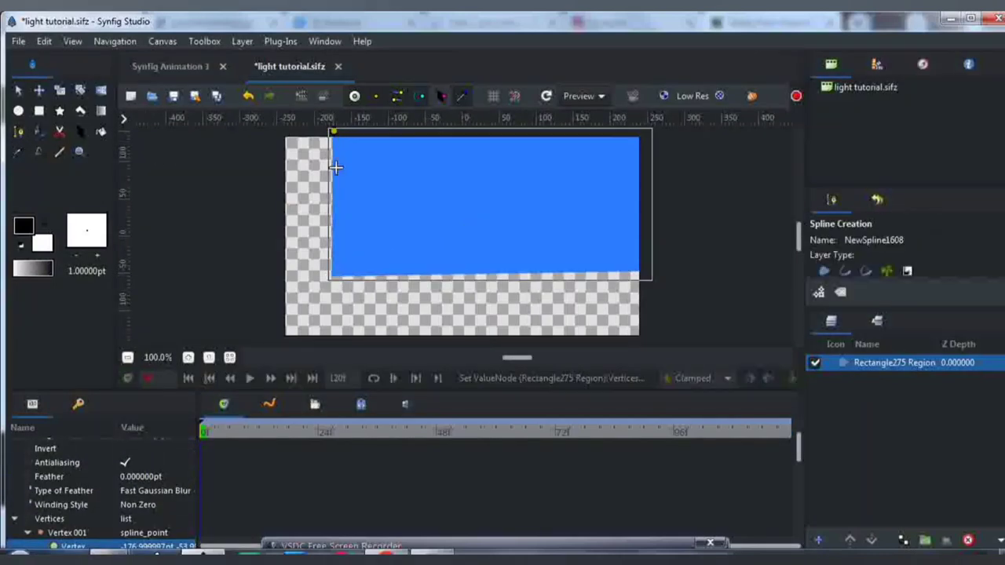
{"action": "left_click", "coordinate": [335, 275]}
{"action": "left_click", "coordinate": [270, 334]}
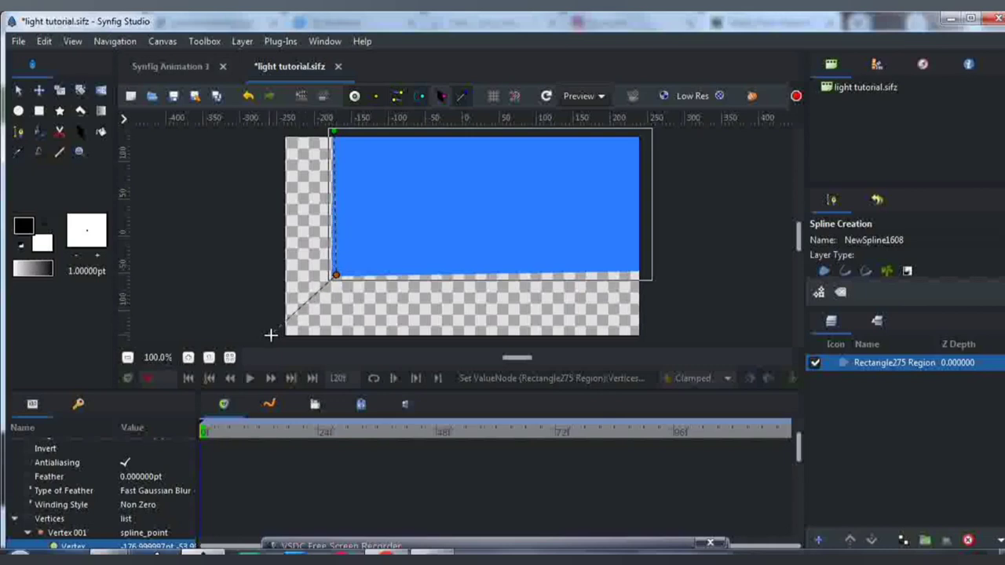
{"action": "left_click", "coordinate": [333, 131]}
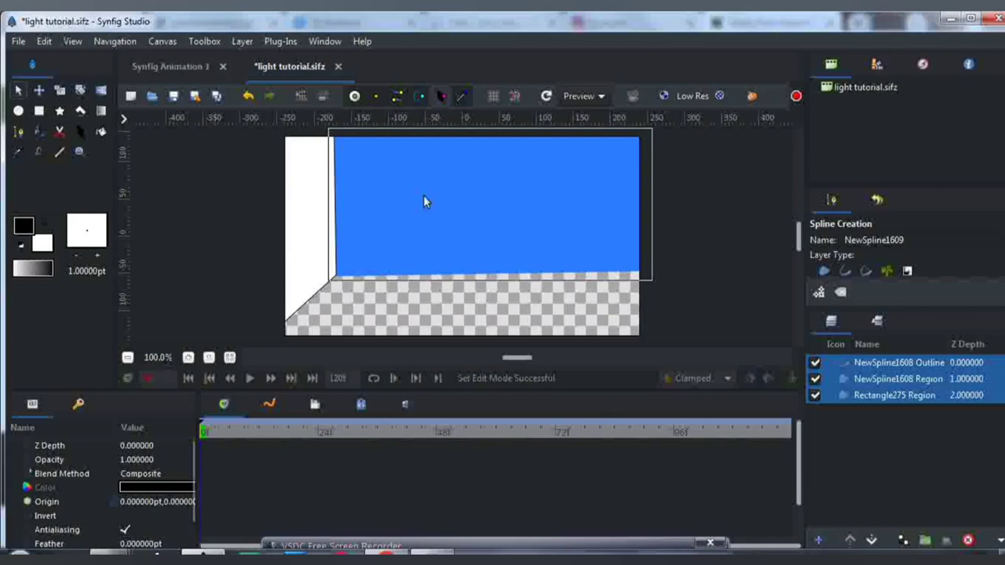
{"action": "key", "text": "alt+a"}
{"action": "left_click", "coordinate": [286, 251]}
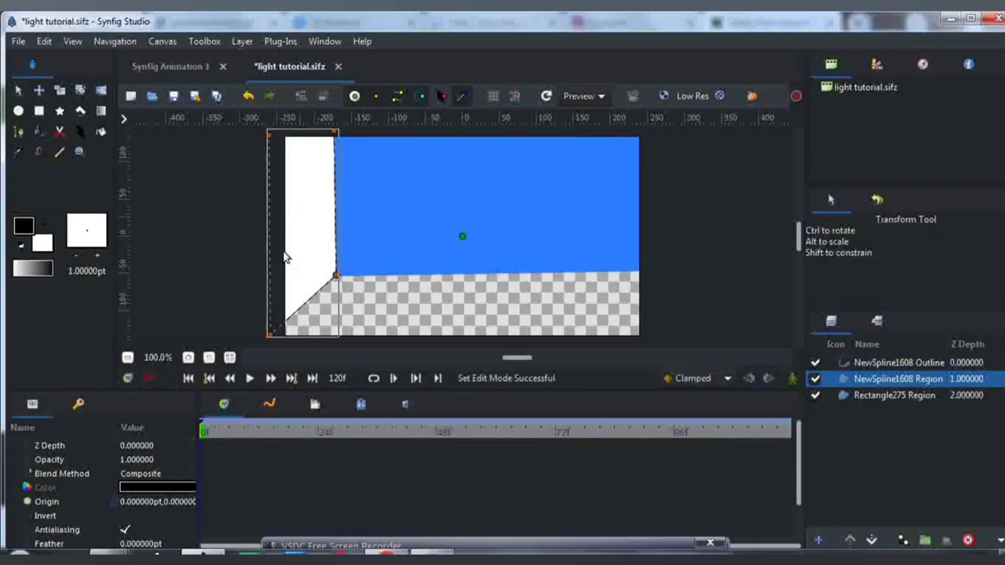
Colour the side wall #2A7DFD, then darken it slightly
{"action": "double_click", "coordinate": [161, 488]}
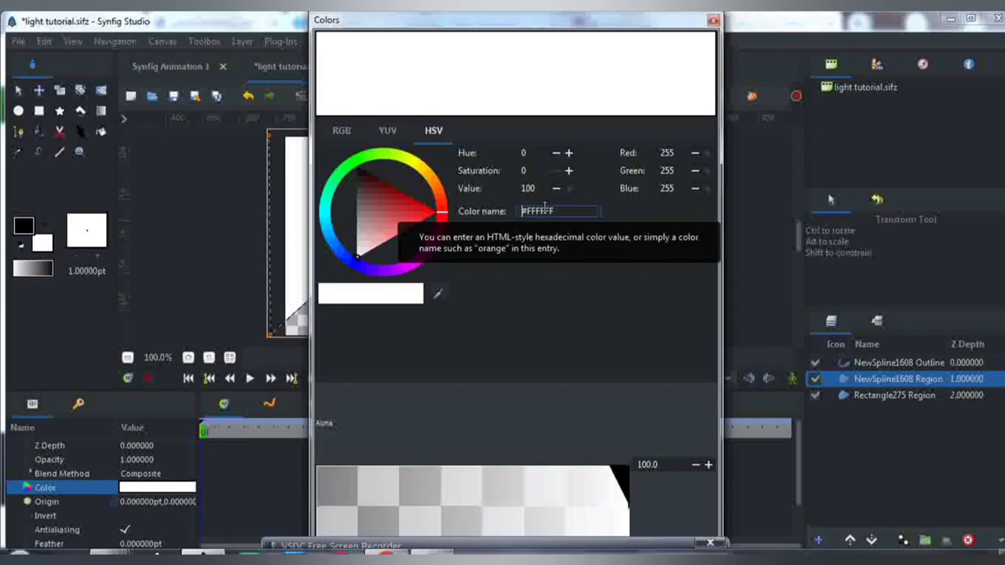
{"action": "triple_click", "coordinate": [541, 211]}
{"action": "type", "text": "#2A7DFD"}
{"action": "key", "text": "Return"}
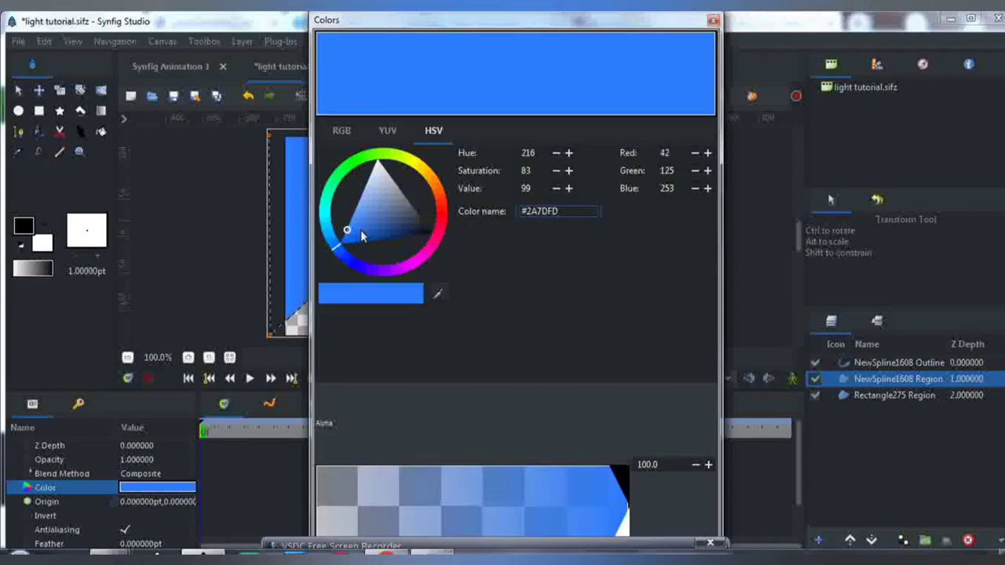
{"action": "left_click", "coordinate": [360, 229]}
{"action": "left_click", "coordinate": [712, 22]}
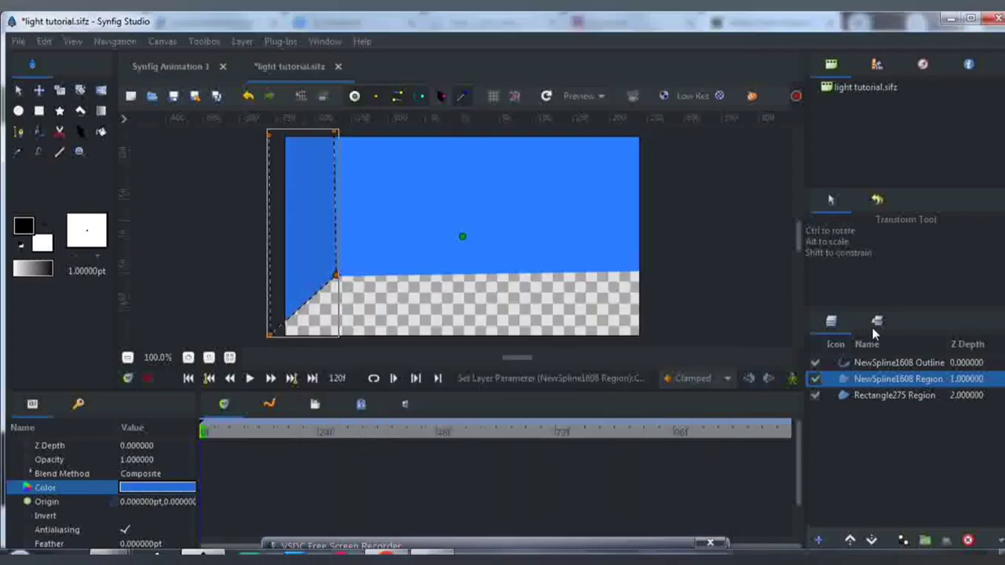
Delete the side wall's black outline layer
{"action": "left_click", "coordinate": [861, 364]}
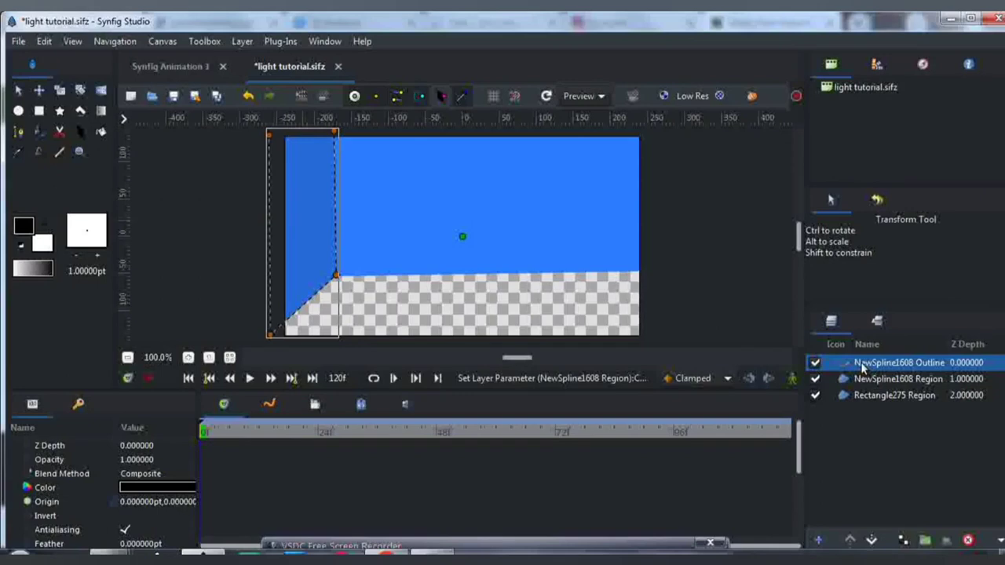
{"action": "key", "text": "Delete"}
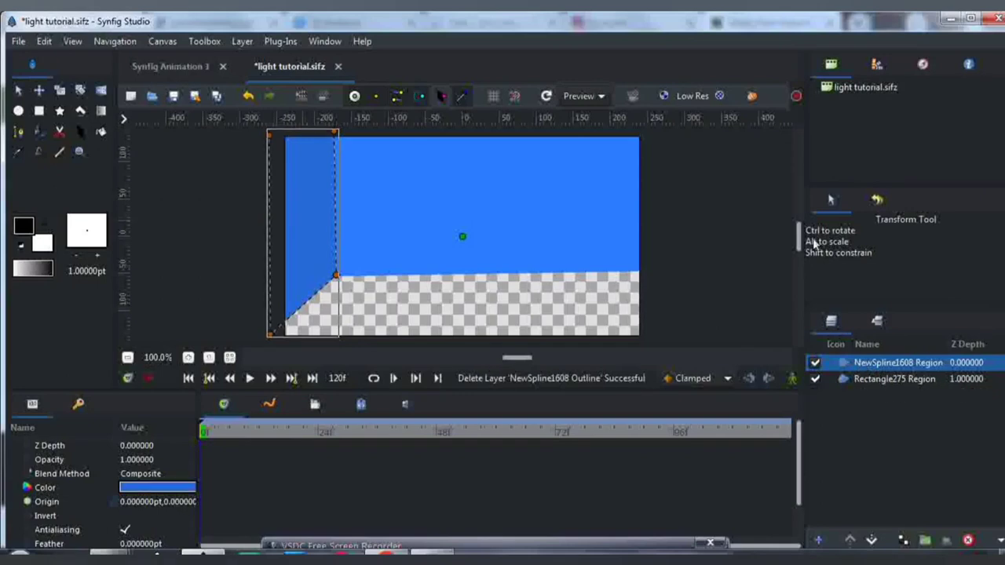
{"action": "scroll", "coordinate": [801, 247], "scroll_direction": "down", "scroll_amount": 3}
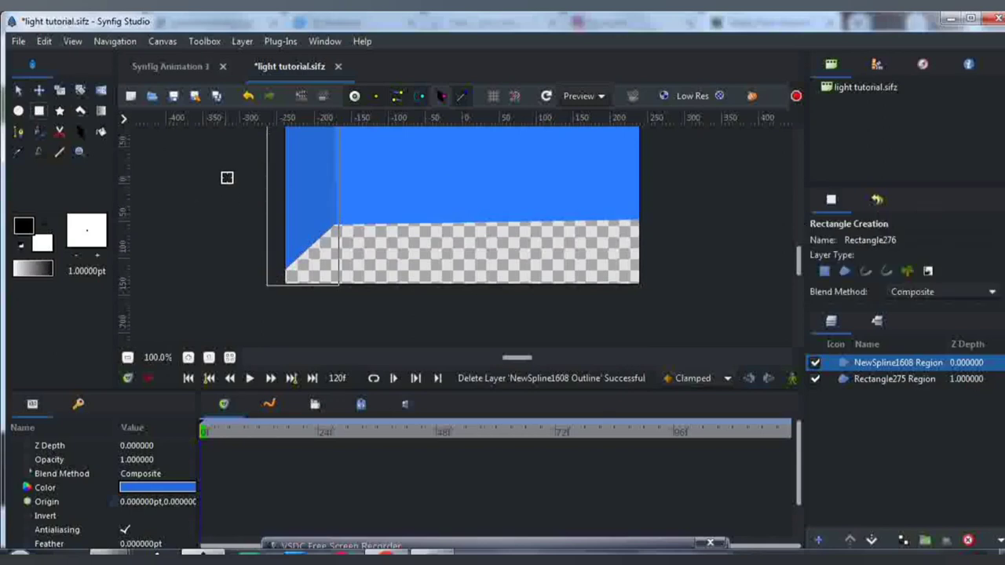
Draw a muted pink floor rectangle over the lower canvas and lower it beneath both walls
{"action": "mouse_move", "coordinate": [226, 178]}
{"action": "left_mouse_down"}
{"action": "mouse_move", "coordinate": [571, 330]}
{"action": "mouse_move", "coordinate": [658, 330]}
{"action": "left_mouse_up"}
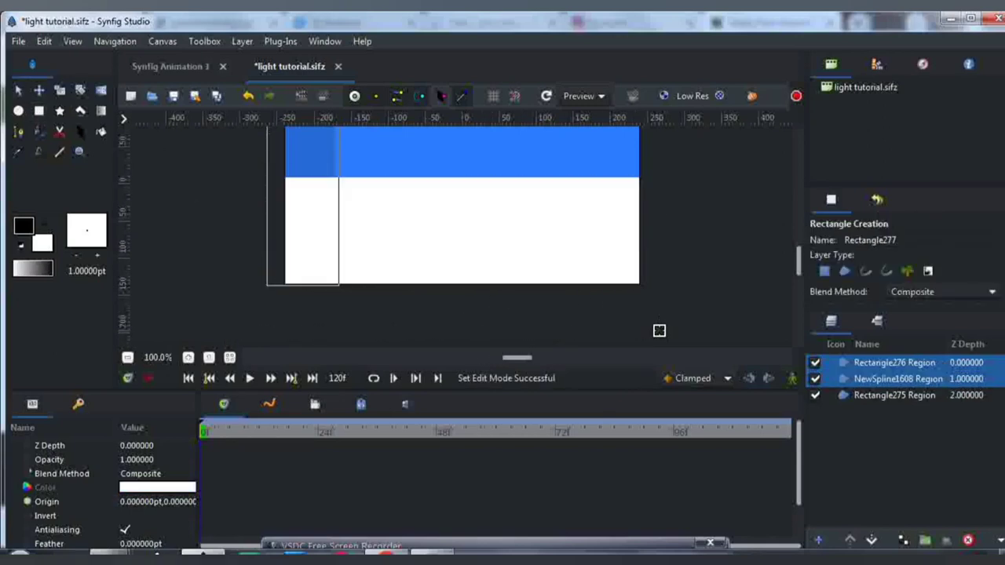
{"action": "left_click", "coordinate": [19, 91]}
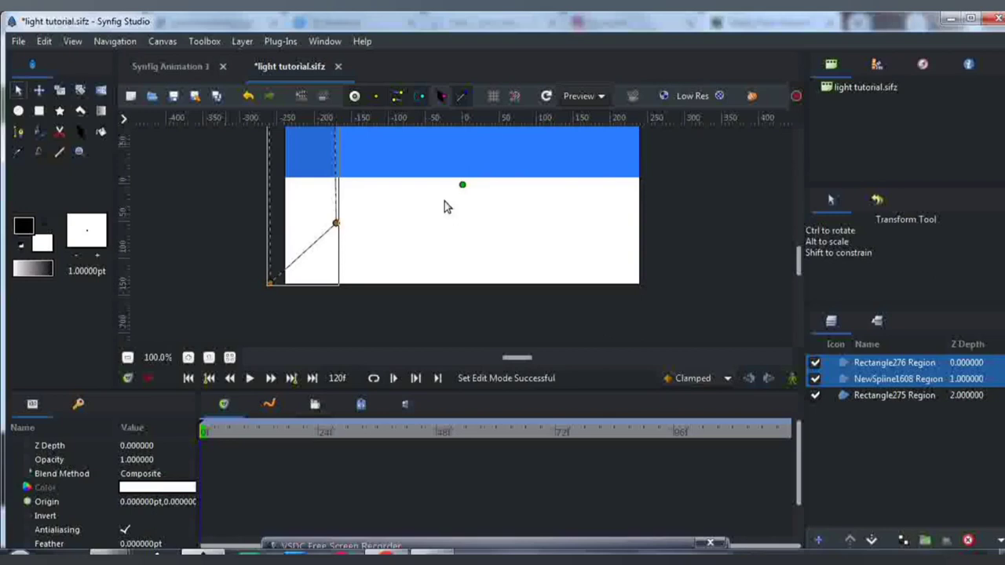
{"action": "left_click", "coordinate": [494, 213]}
{"action": "left_click", "coordinate": [845, 380]}
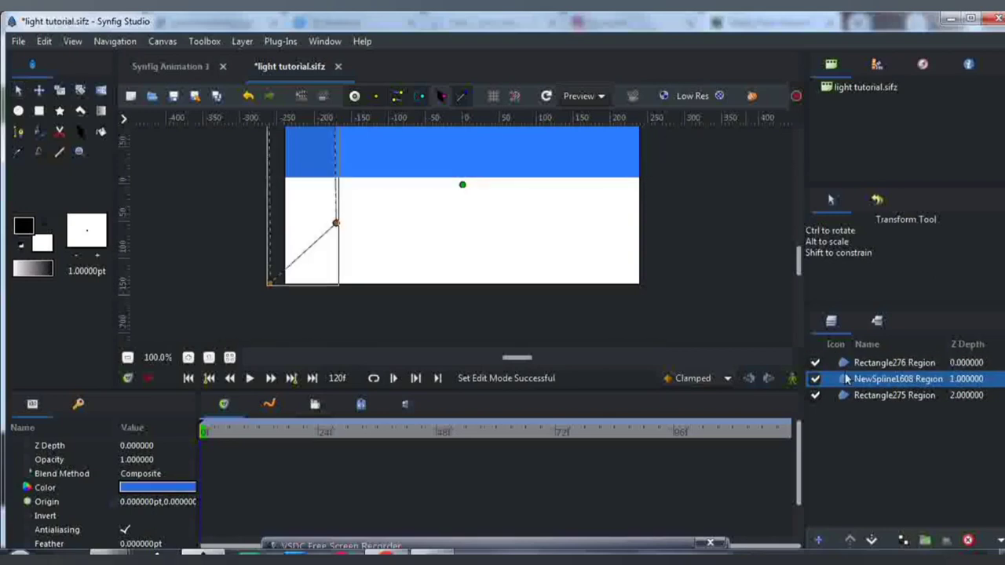
{"action": "left_click", "coordinate": [844, 362]}
{"action": "double_click", "coordinate": [188, 488]}
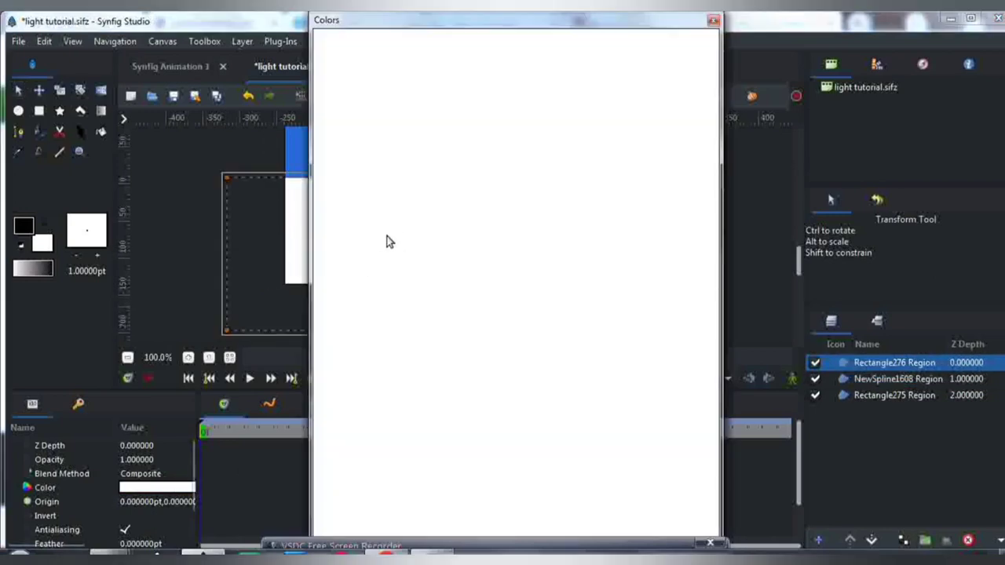
{"action": "left_click_drag", "start_coordinate": [362, 221], "coordinate": [369, 225]}
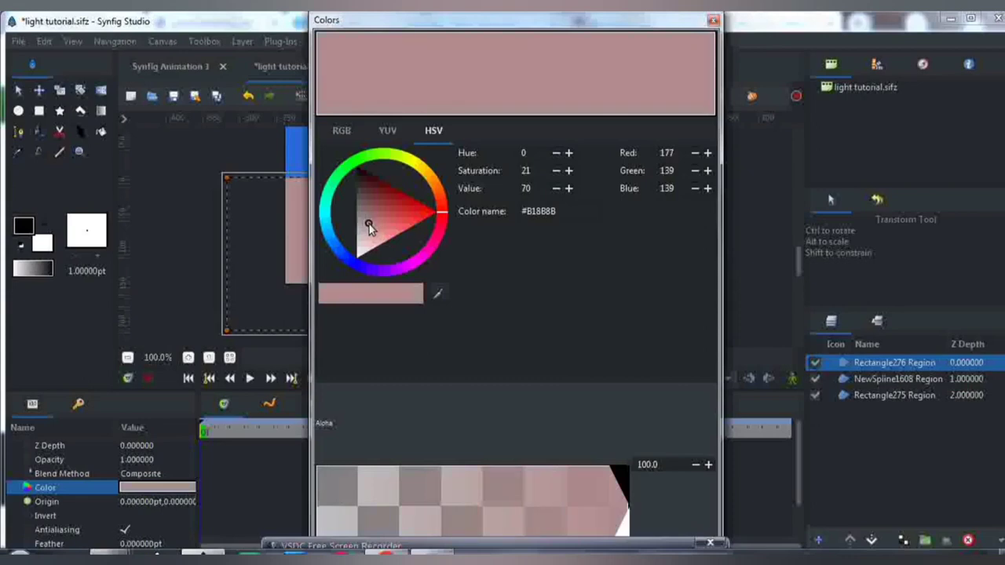
{"action": "left_click", "coordinate": [714, 20]}
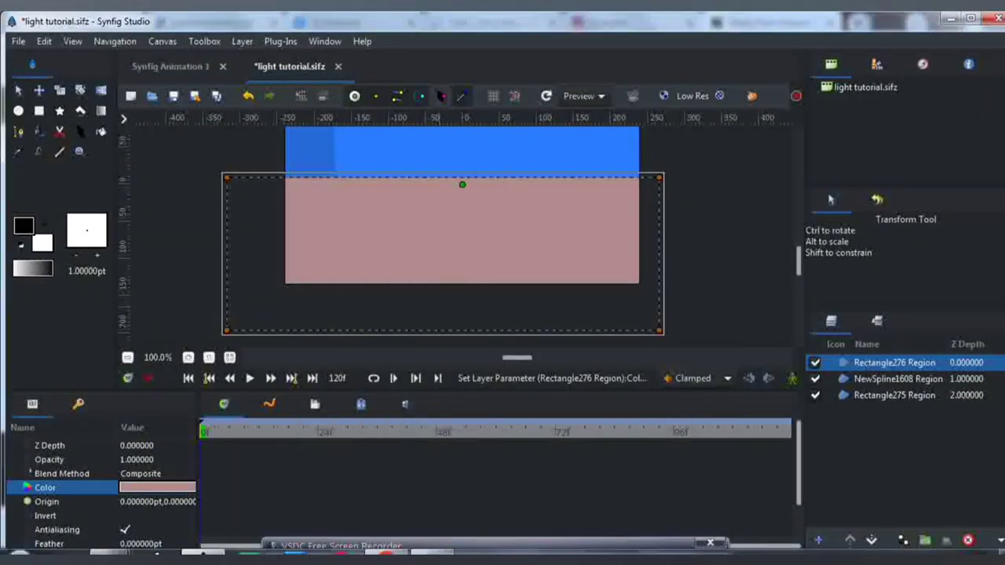
{"action": "left_click", "coordinate": [870, 540]}
{"action": "left_click", "coordinate": [895, 363]}
Group the two wall layers and name the group 'Wall'
{"action": "left_click", "coordinate": [844, 379], "text": "ctrl"}
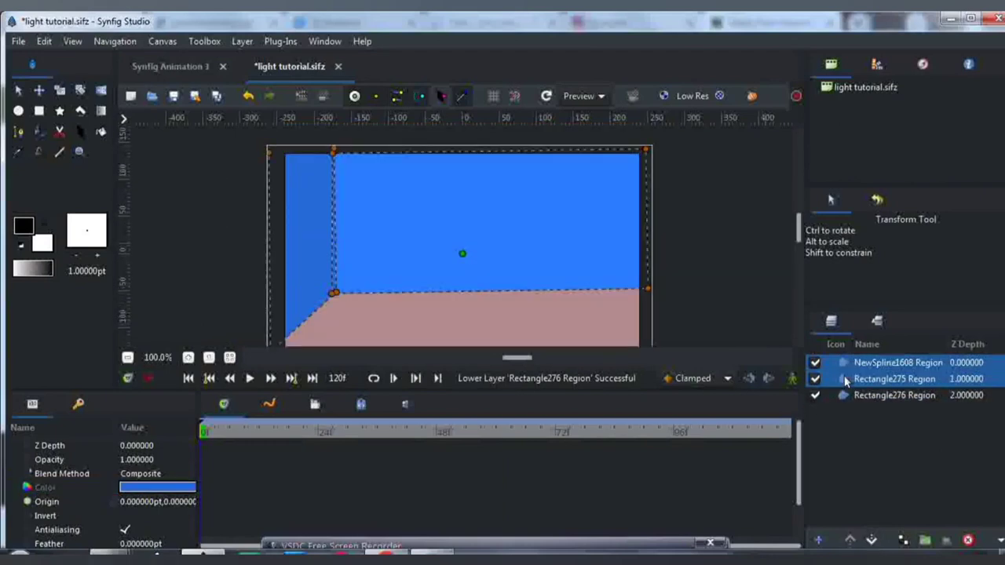
{"action": "left_click", "coordinate": [925, 540]}
{"action": "double_click", "coordinate": [887, 363]}
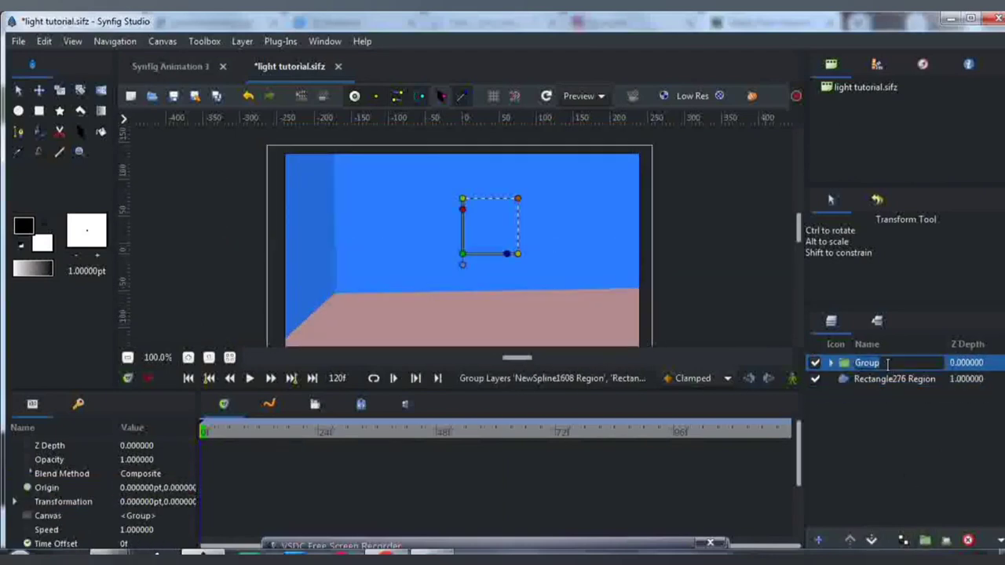
{"action": "type", "text": "Wall"}
{"action": "key", "text": "Return"}
Group the floor rectangle on its own as 'floor' and deselect it
{"action": "left_click", "coordinate": [863, 379]}
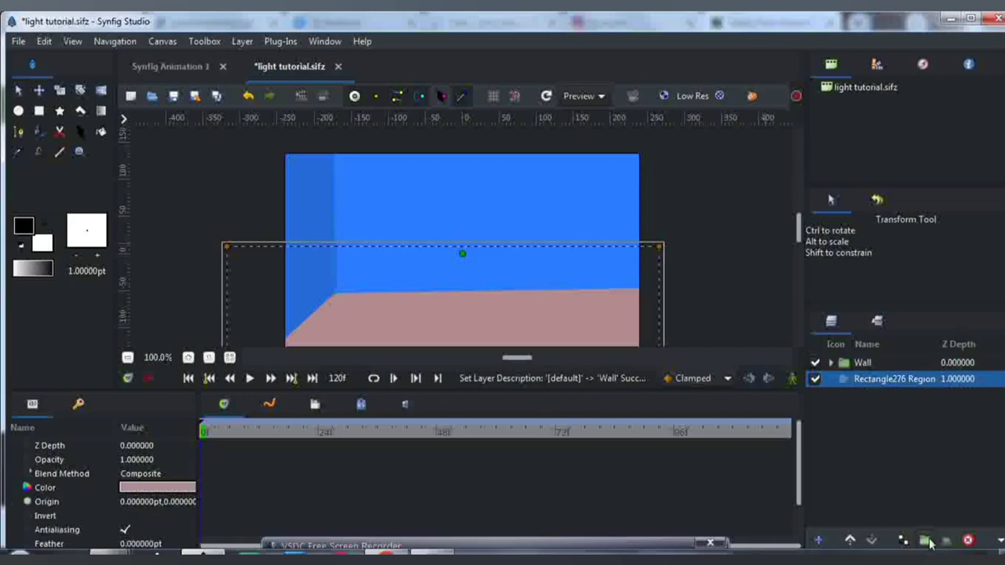
{"action": "left_click", "coordinate": [924, 540]}
{"action": "double_click", "coordinate": [863, 379]}
{"action": "type", "text": "floor"}
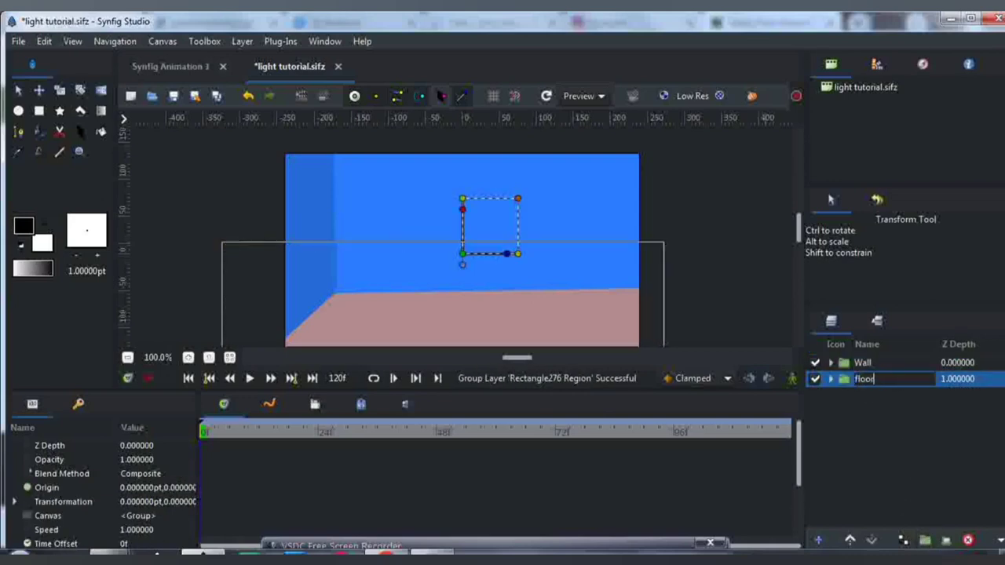
{"action": "key", "text": "Return"}
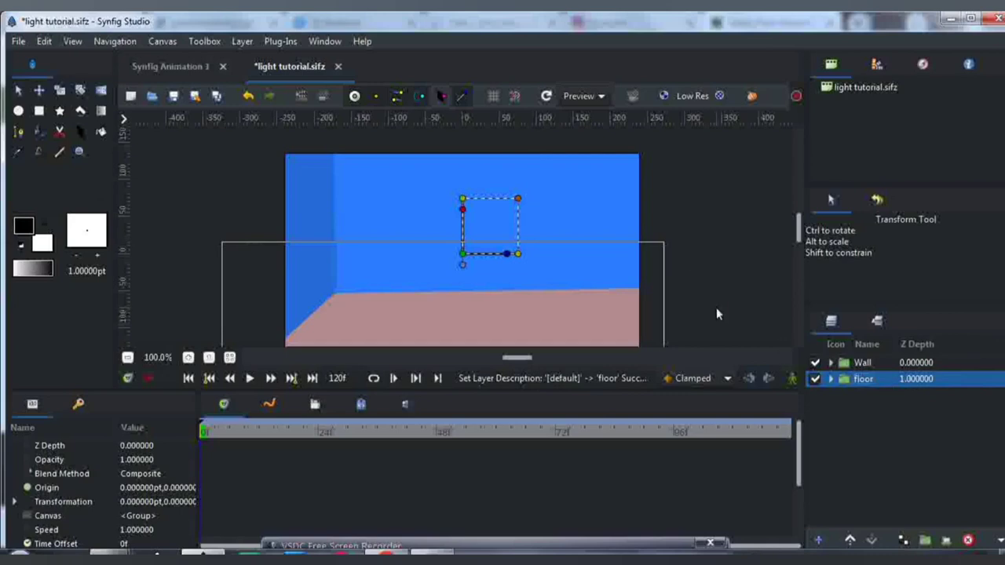
{"action": "left_click", "coordinate": [716, 314]}
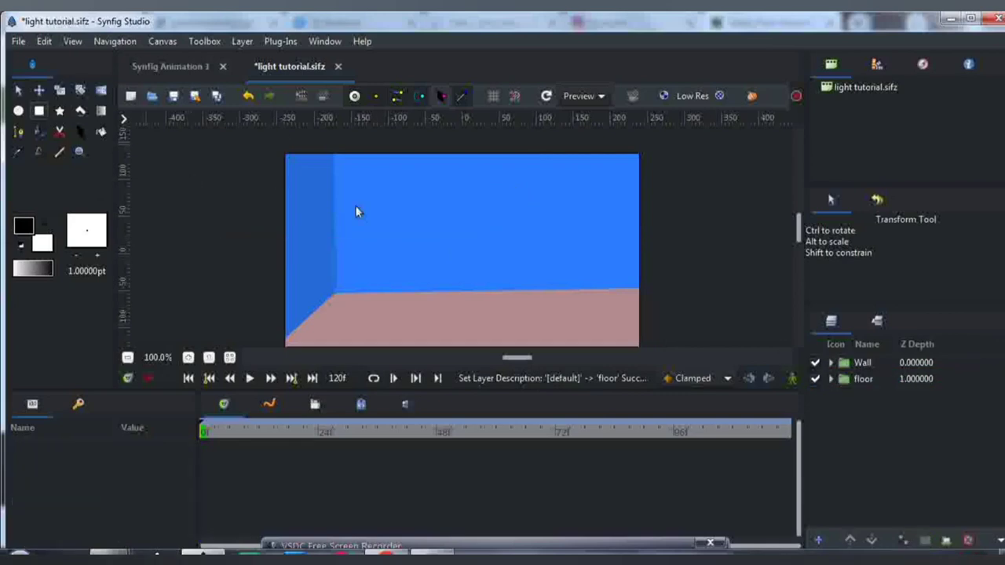
Draw a window rectangle high on the back wall and colour it soft brown
{"action": "key", "text": "alt+r"}
{"action": "mouse_move", "coordinate": [379, 182]}
{"action": "left_mouse_down"}
{"action": "mouse_move", "coordinate": [453, 246]}
{"action": "mouse_move", "coordinate": [453, 237]}
{"action": "left_mouse_up"}
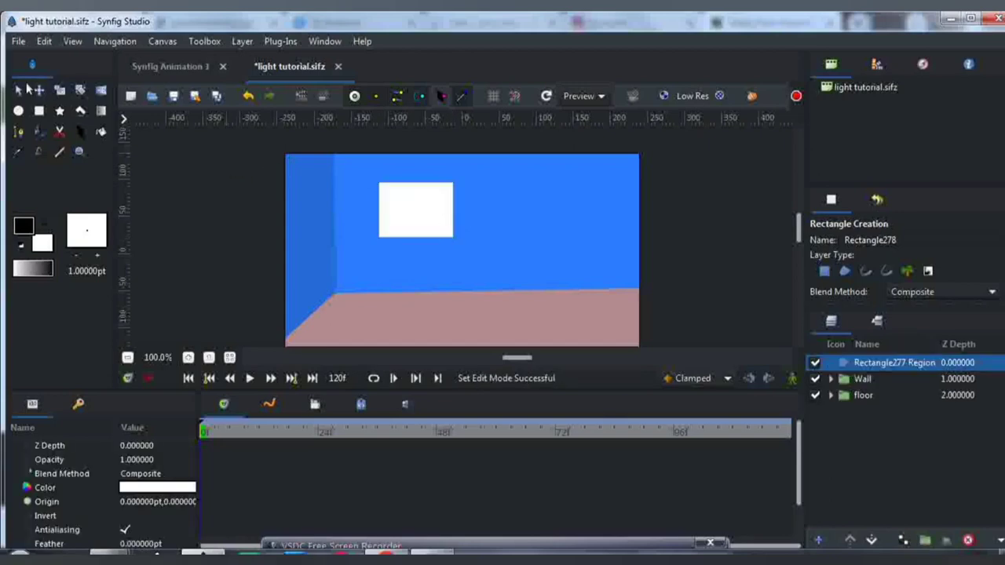
{"action": "key", "text": "alt+a"}
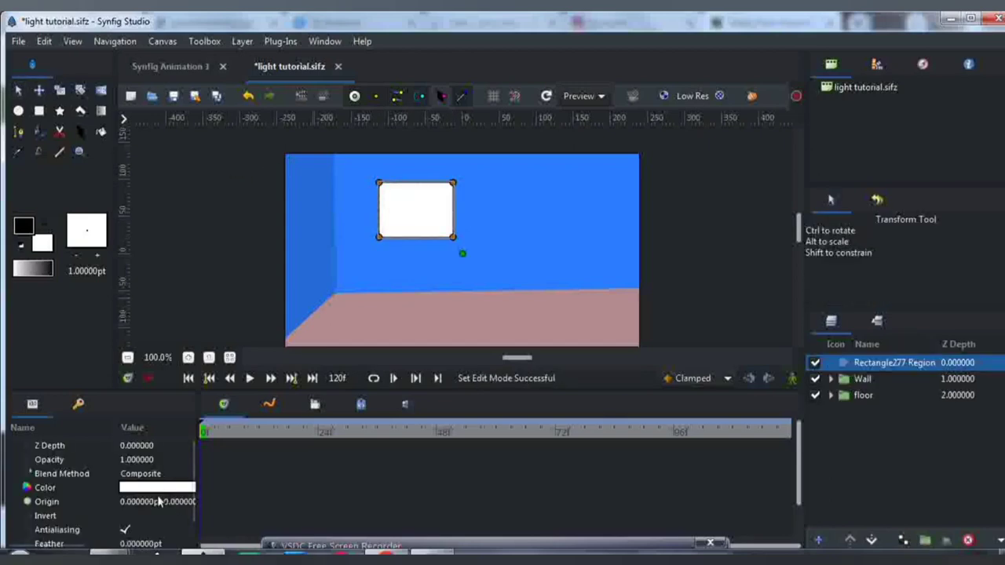
{"action": "double_click", "coordinate": [157, 487]}
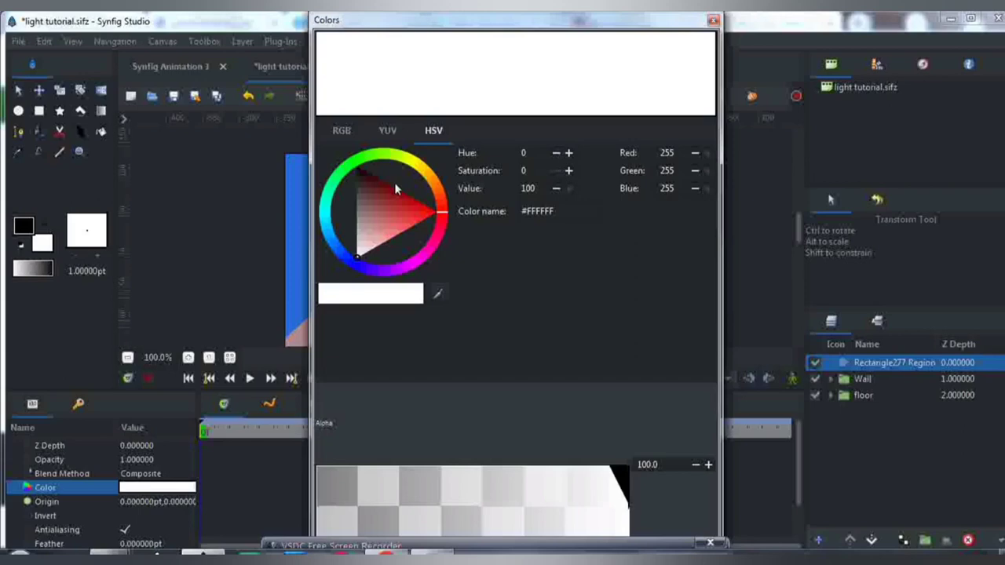
{"action": "left_click_drag", "start_coordinate": [441, 205], "coordinate": [444, 201]}
{"action": "left_click", "coordinate": [387, 189]}
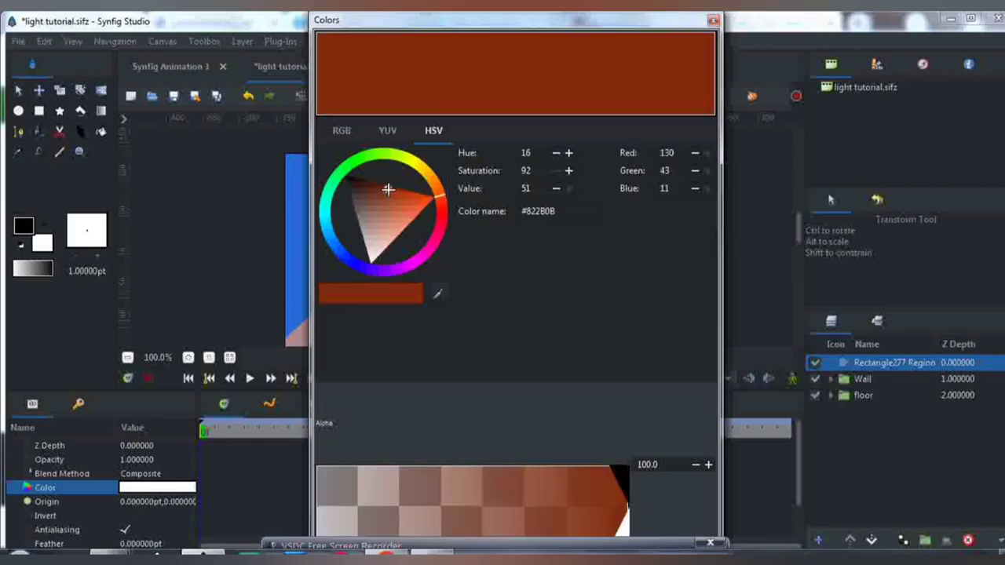
{"action": "left_click", "coordinate": [380, 206]}
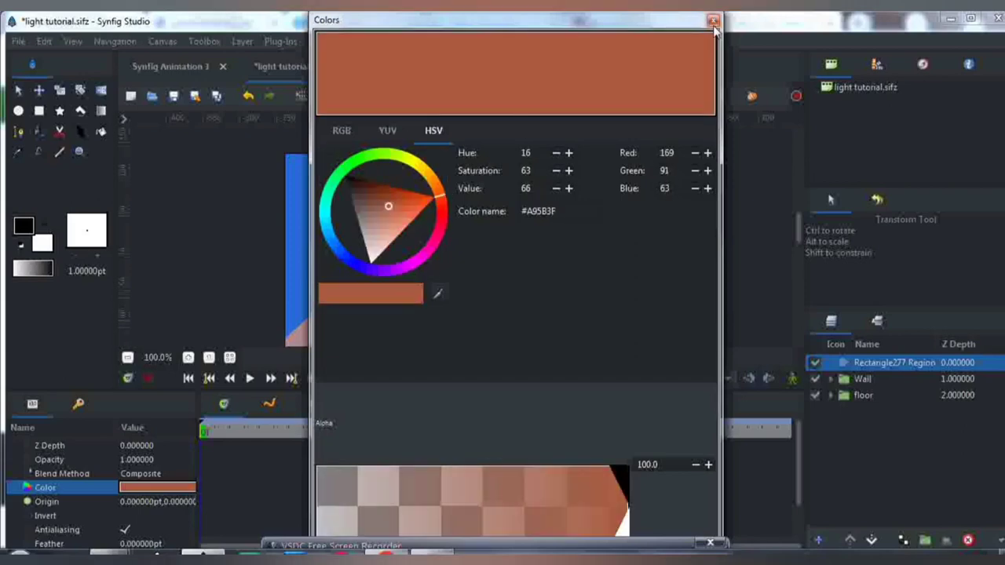
{"action": "left_click", "coordinate": [713, 20]}
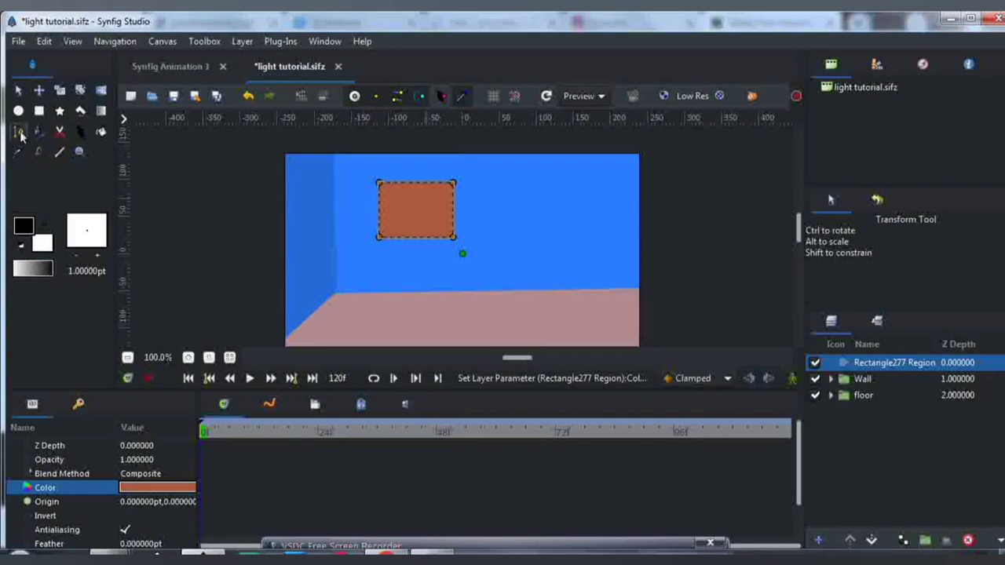
Draw a divider line from the window's top edge, removing its fill layer
{"action": "key", "text": "alt+b"}
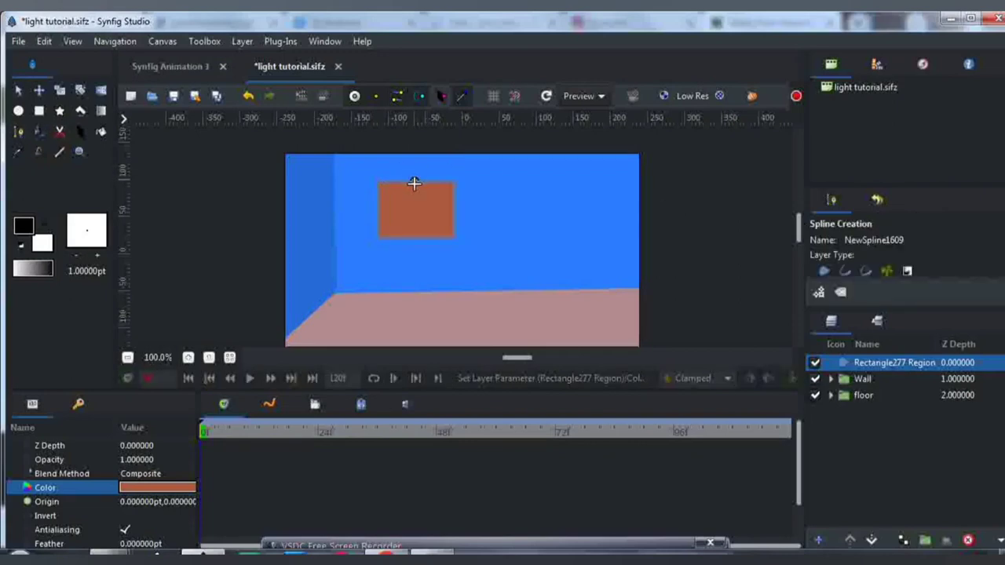
{"action": "left_click", "coordinate": [414, 183]}
{"action": "left_click", "coordinate": [818, 292]}
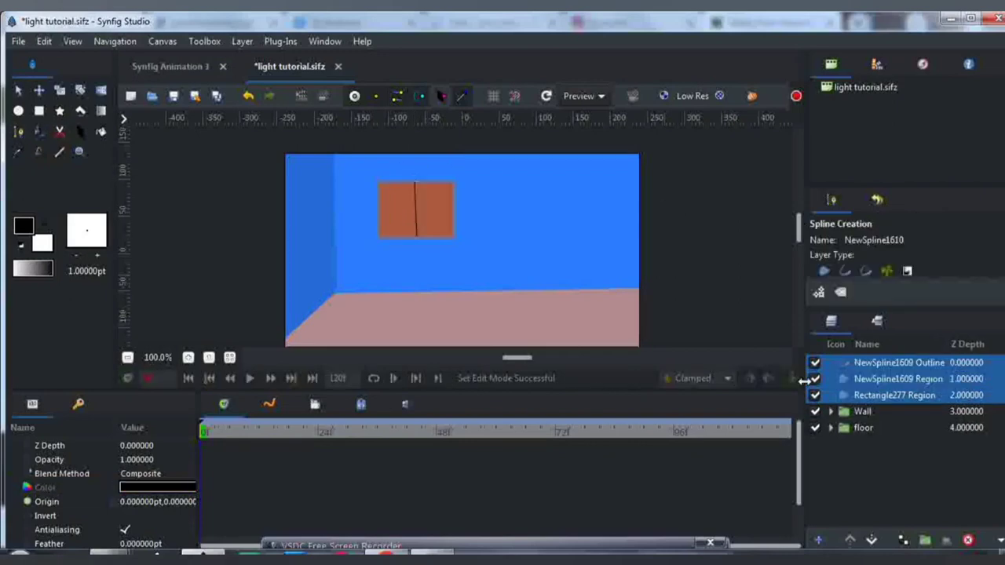
{"action": "left_click", "coordinate": [845, 379]}
{"action": "key", "text": "Delete"}
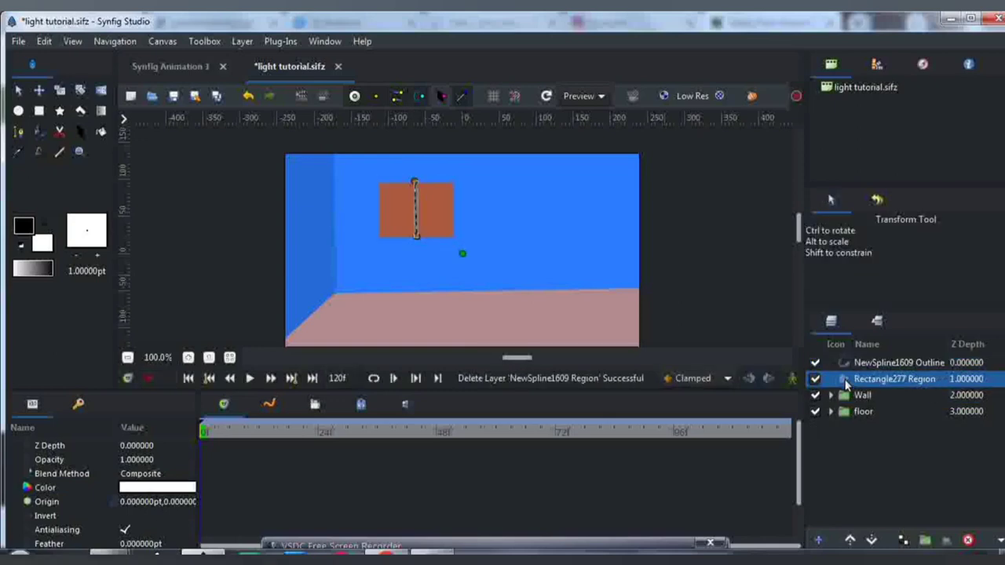
Group the window rectangle and divider line as 'window'
{"action": "left_click", "coordinate": [845, 364], "text": "ctrl"}
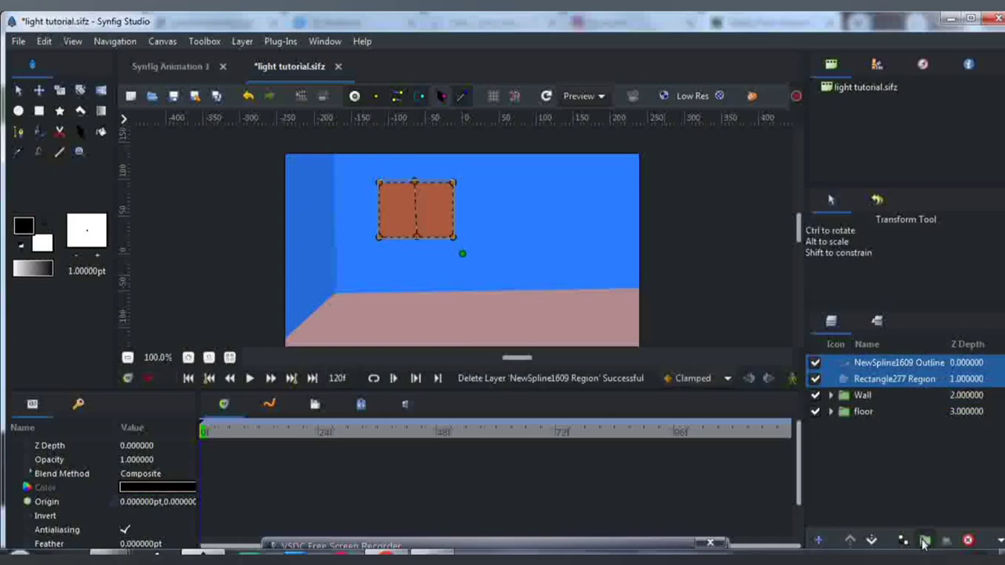
{"action": "left_click", "coordinate": [924, 541]}
{"action": "double_click", "coordinate": [895, 363]}
{"action": "type", "text": "window"}
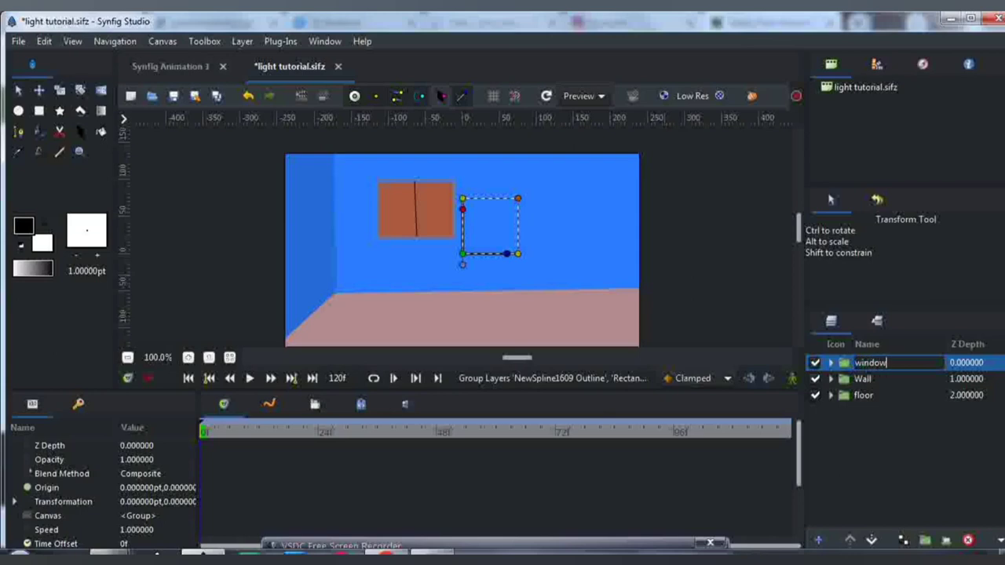
{"action": "key", "text": "Return"}
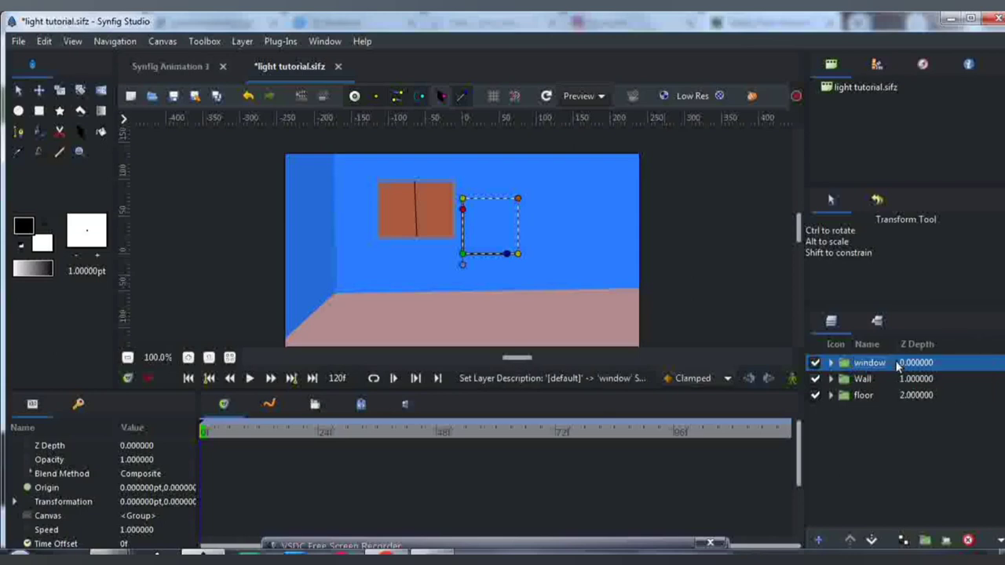
Give the brown window rectangle an outline with Make Outline
{"action": "left_click", "coordinate": [433, 273]}
{"action": "left_click", "coordinate": [831, 364]}
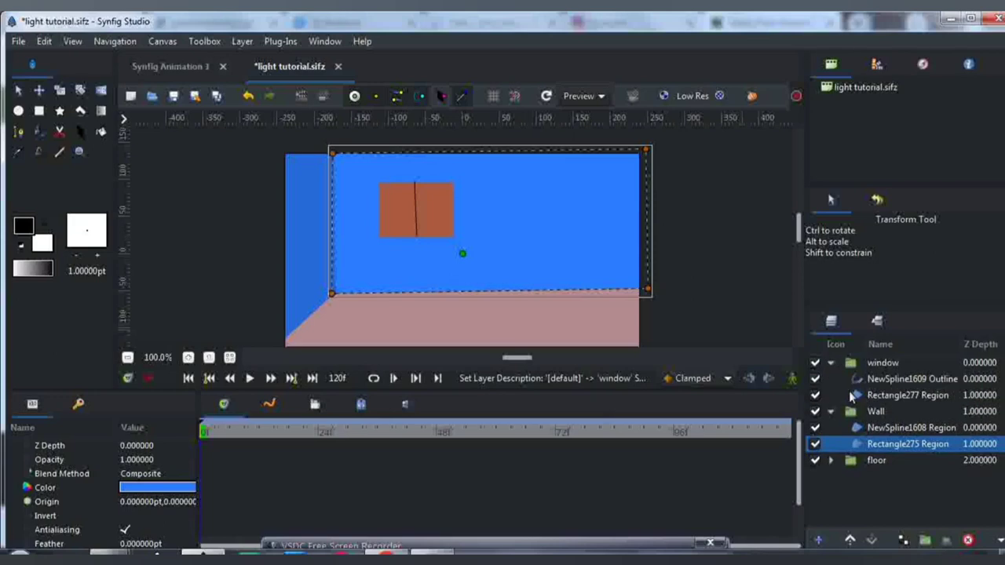
{"action": "left_click", "coordinate": [851, 397]}
{"action": "right_click", "coordinate": [850, 397]}
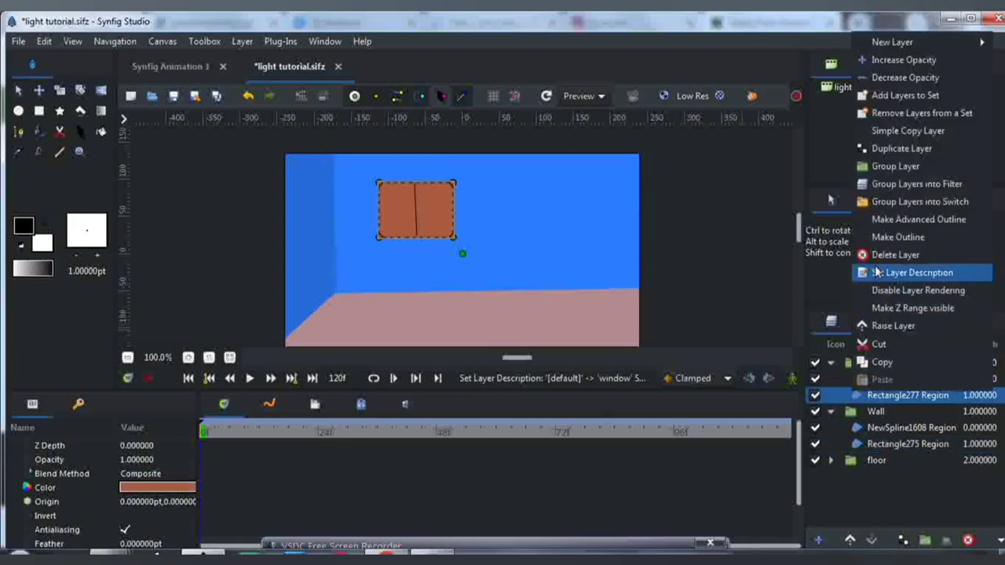
{"action": "left_click", "coordinate": [854, 232]}
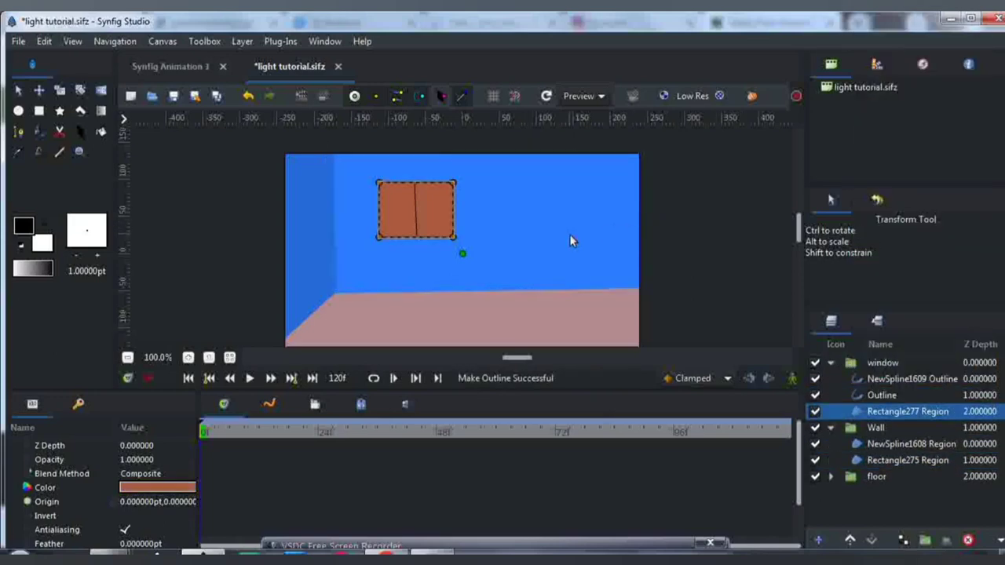
{"action": "left_click", "coordinate": [569, 240]}
{"action": "left_click", "coordinate": [831, 364]}
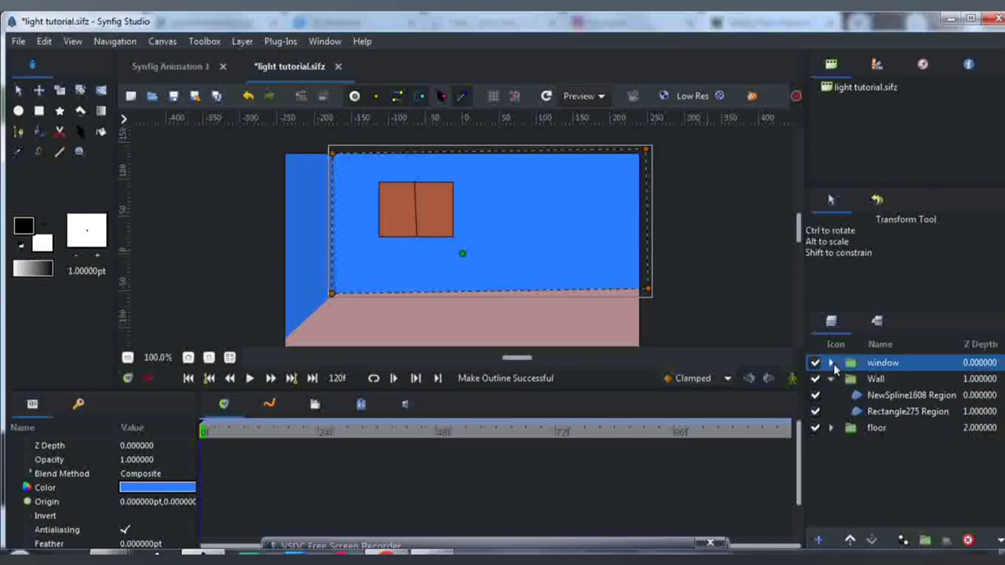
Draw a four-corner tabletop spline shape on the floor and delete its outline
{"action": "key", "text": "b"}
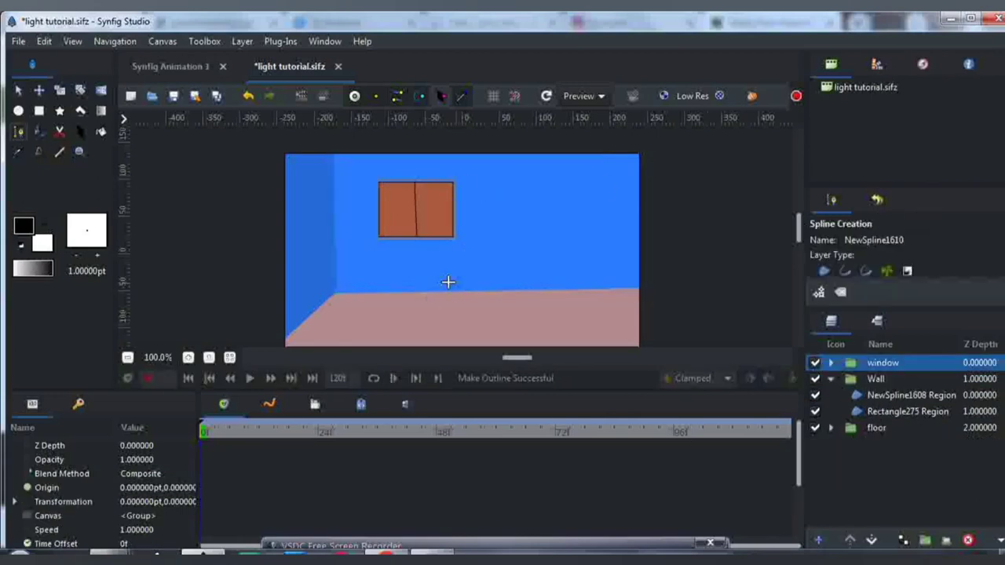
{"action": "left_click", "coordinate": [399, 281]}
{"action": "left_click", "coordinate": [421, 305]}
{"action": "left_click", "coordinate": [555, 307]}
{"action": "left_click", "coordinate": [526, 278]}
{"action": "left_click", "coordinate": [399, 280]}
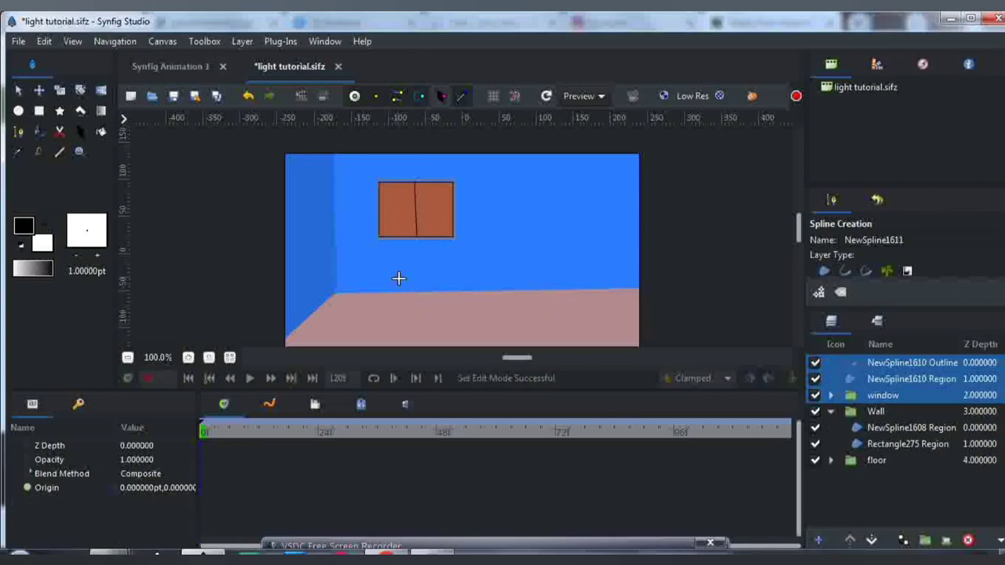
{"action": "left_click", "coordinate": [853, 366]}
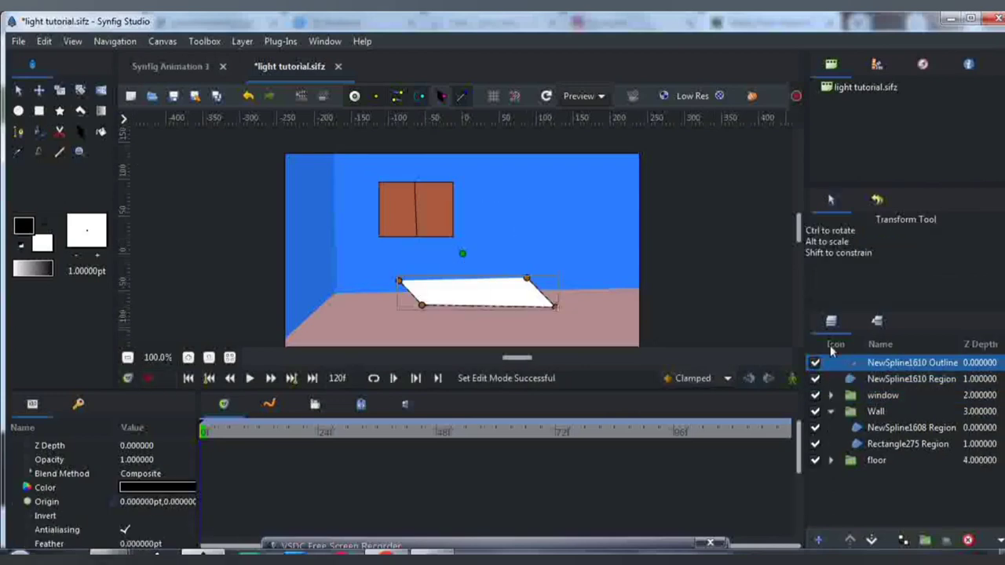
{"action": "key", "text": "Delete"}
Colour the tabletop orange-brown #A55020
{"action": "double_click", "coordinate": [185, 487]}
{"action": "left_click", "coordinate": [394, 199]}
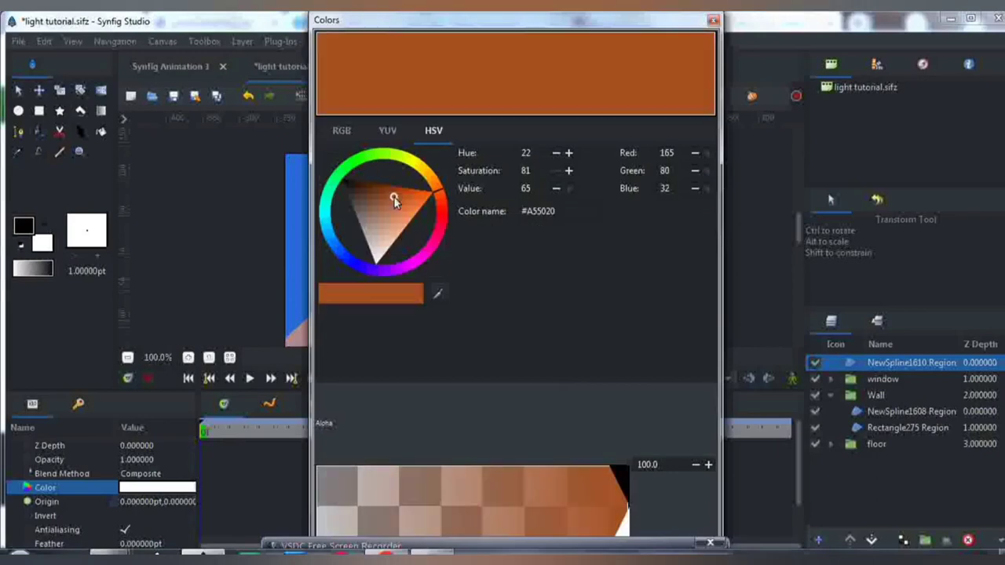
{"action": "left_click", "coordinate": [712, 20]}
{"action": "left_click", "coordinate": [416, 309]}
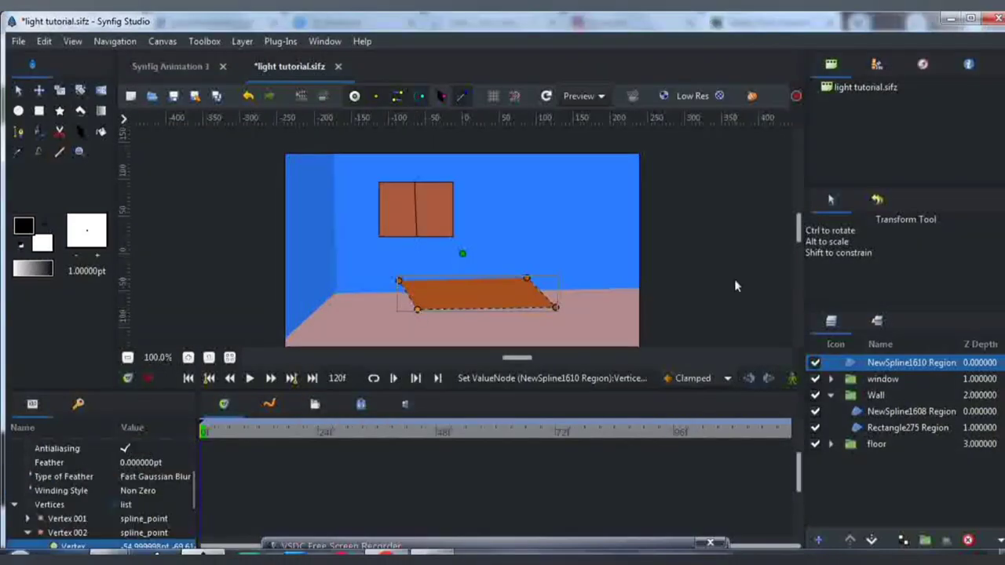
{"action": "scroll", "coordinate": [550, 235], "scroll_direction": "down", "scroll_amount": 3}
{"action": "left_click", "coordinate": [39, 111]}
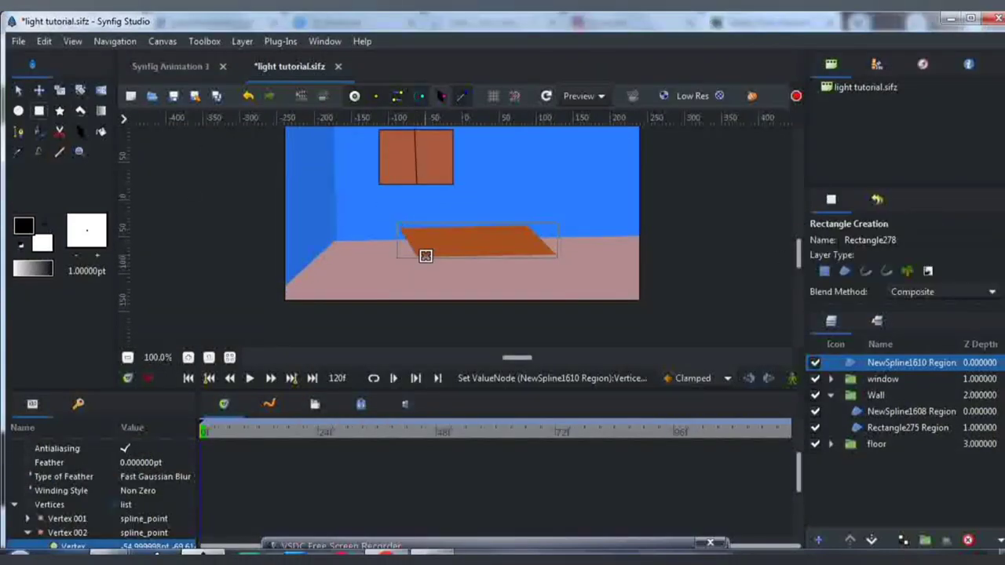
{"action": "left_click", "coordinate": [18, 90]}
{"action": "scroll", "coordinate": [102, 487], "scroll_direction": "up", "scroll_amount": 3}
{"action": "double_click", "coordinate": [157, 475]}
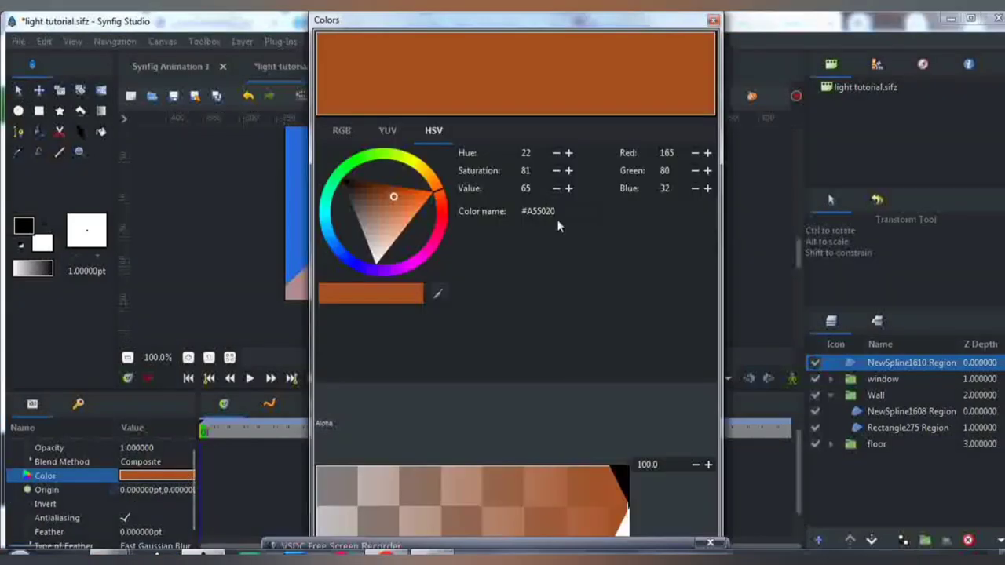
{"action": "left_click", "coordinate": [549, 212]}
{"action": "left_click", "coordinate": [712, 19]}
{"action": "left_click", "coordinate": [39, 111]}
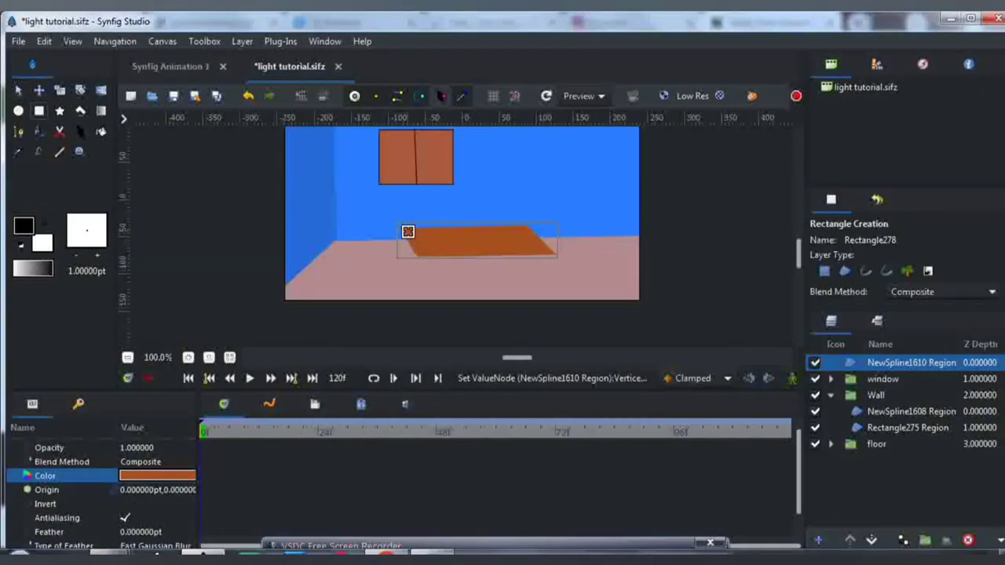
Draw the table legs under the tabletop and colour them #A55020
{"action": "mouse_move", "coordinate": [407, 234]}
{"action": "left_mouse_down"}
{"action": "mouse_move", "coordinate": [410, 267]}
{"action": "mouse_move", "coordinate": [434, 278]}
{"action": "left_mouse_up"}
{"action": "left_click_drag", "start_coordinate": [540, 249], "coordinate": [547, 286]}
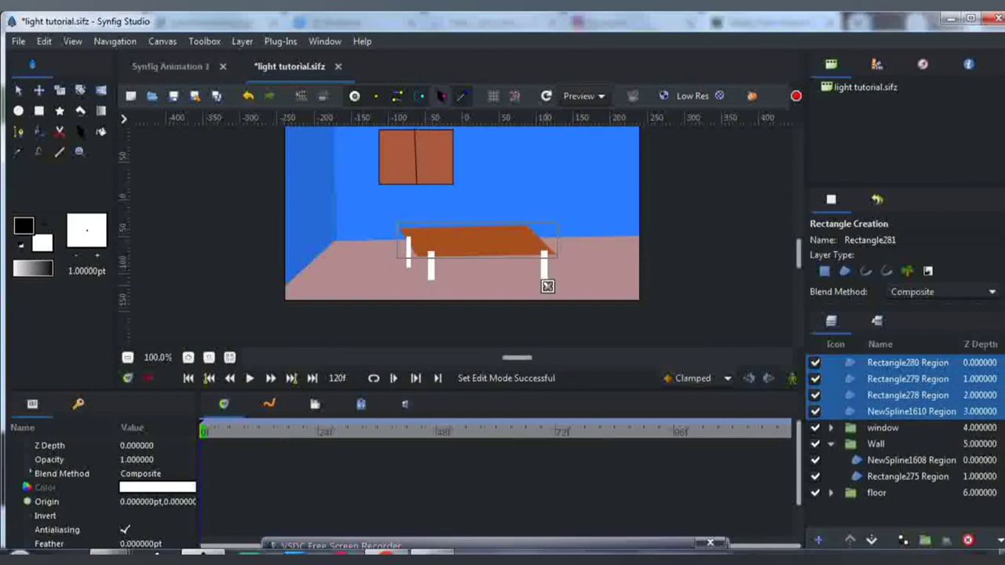
{"action": "left_click", "coordinate": [18, 91]}
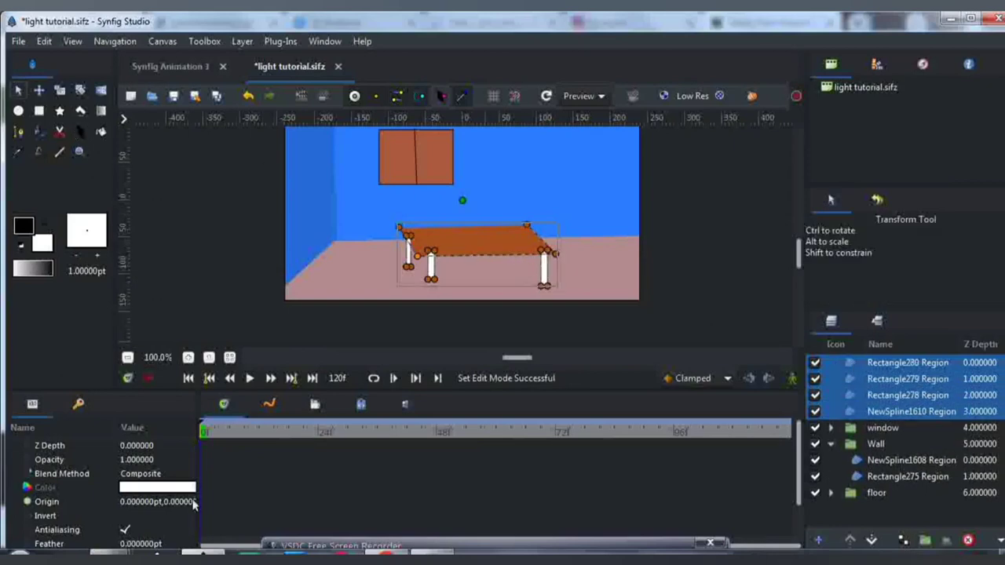
{"action": "double_click", "coordinate": [157, 488]}
{"action": "type", "text": "#A55020"}
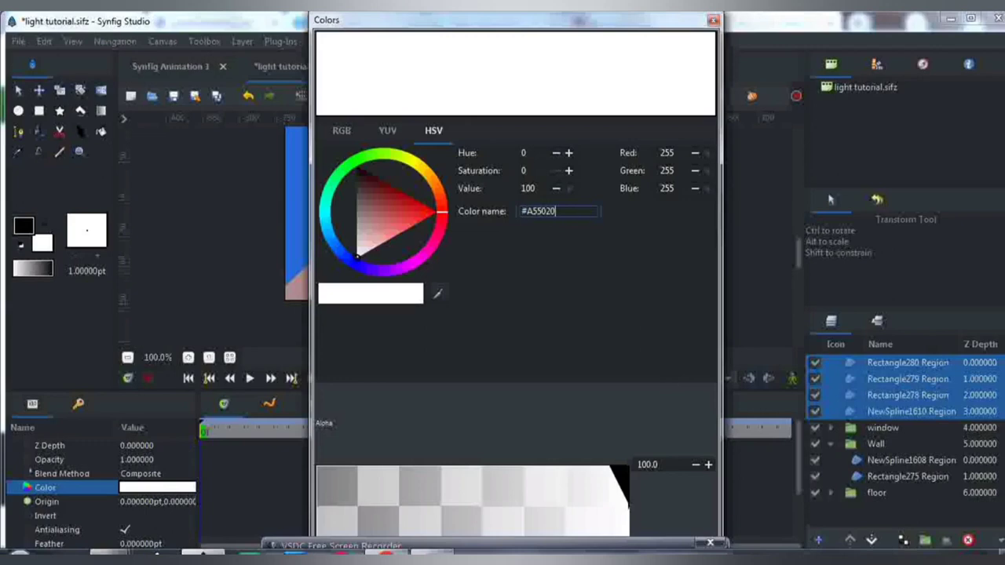
{"action": "key", "text": "Return"}
{"action": "left_click", "coordinate": [712, 19]}
Raise the tabletop above the legs and nudge the right and front-left legs into line
{"action": "left_click", "coordinate": [856, 388]}
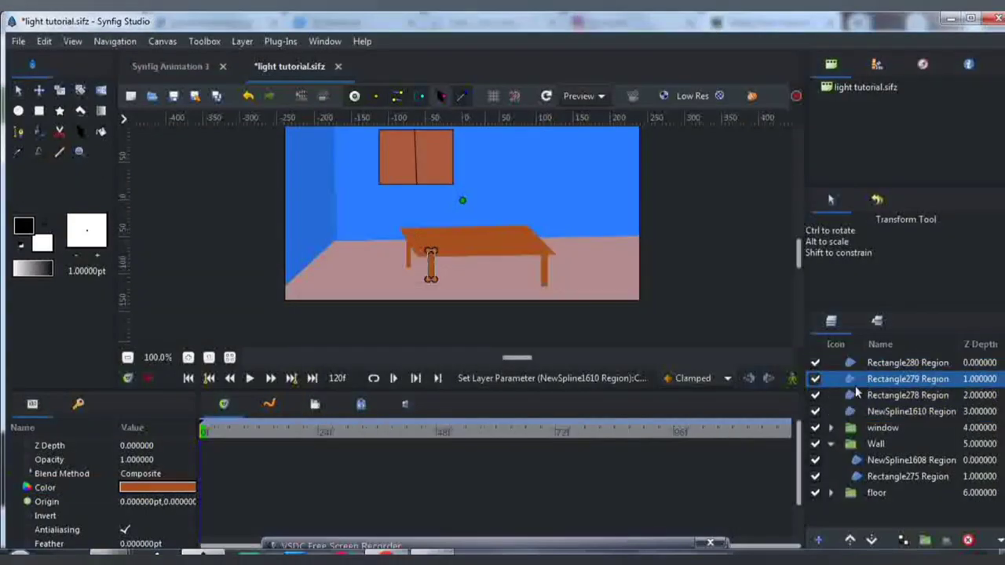
{"action": "left_click", "coordinate": [856, 411]}
{"action": "left_click", "coordinate": [849, 540]}
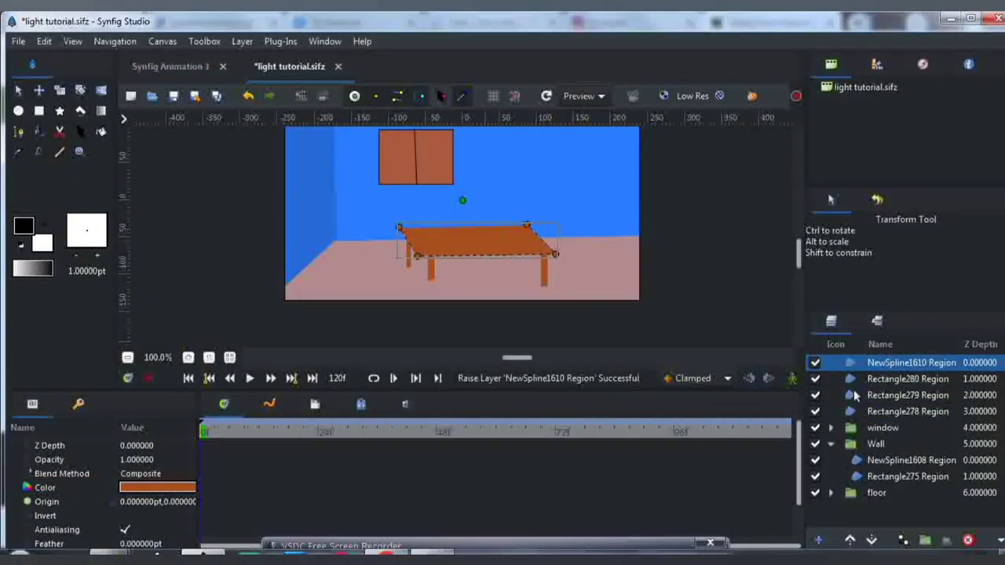
{"action": "left_click", "coordinate": [545, 286]}
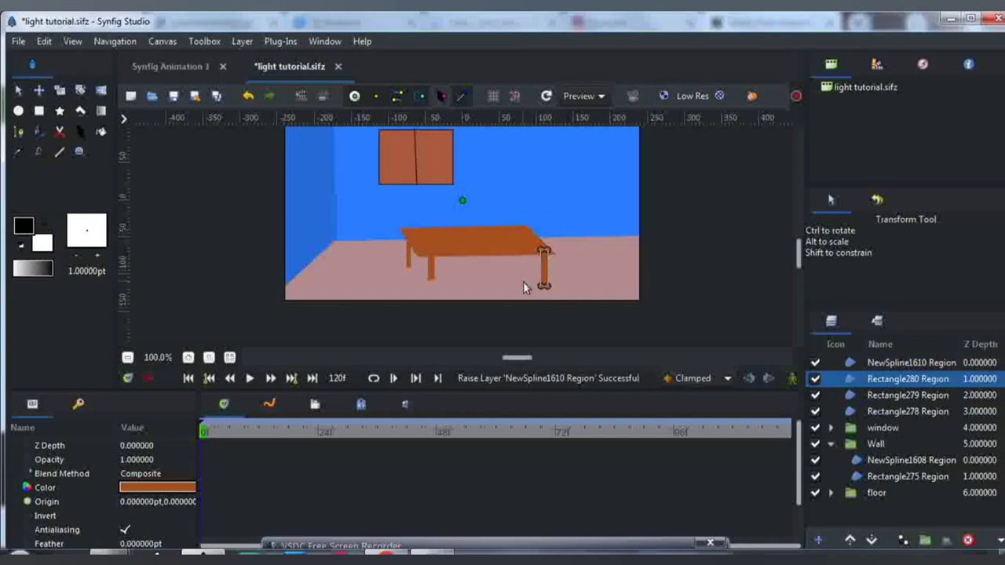
{"action": "left_click_drag", "start_coordinate": [545, 286], "coordinate": [545, 281]}
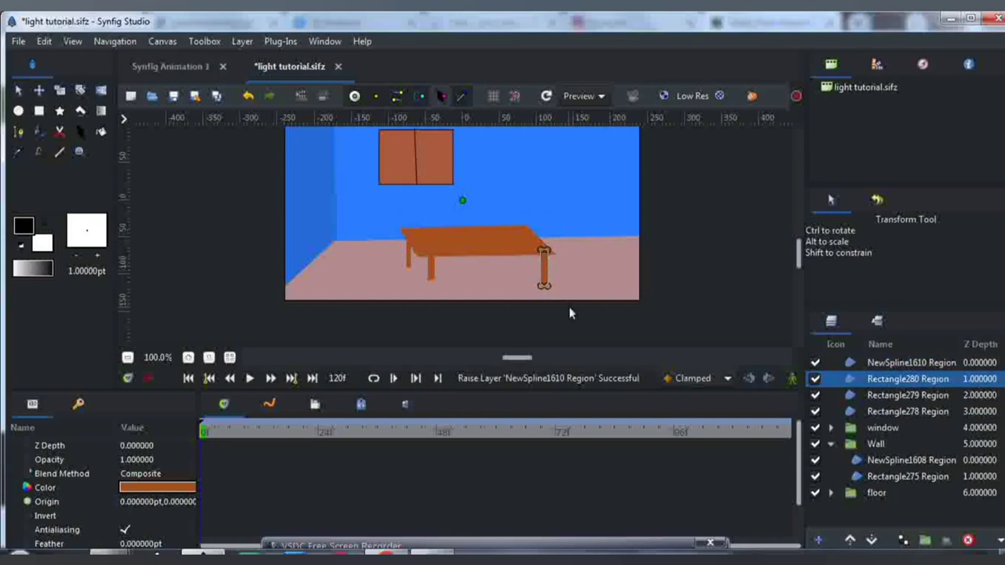
{"action": "left_click", "coordinate": [432, 274]}
{"action": "left_click_drag", "start_coordinate": [463, 200], "coordinate": [458, 204]}
Darken the tabletop colour and give it an outline with Make Outline
{"action": "left_click", "coordinate": [408, 251]}
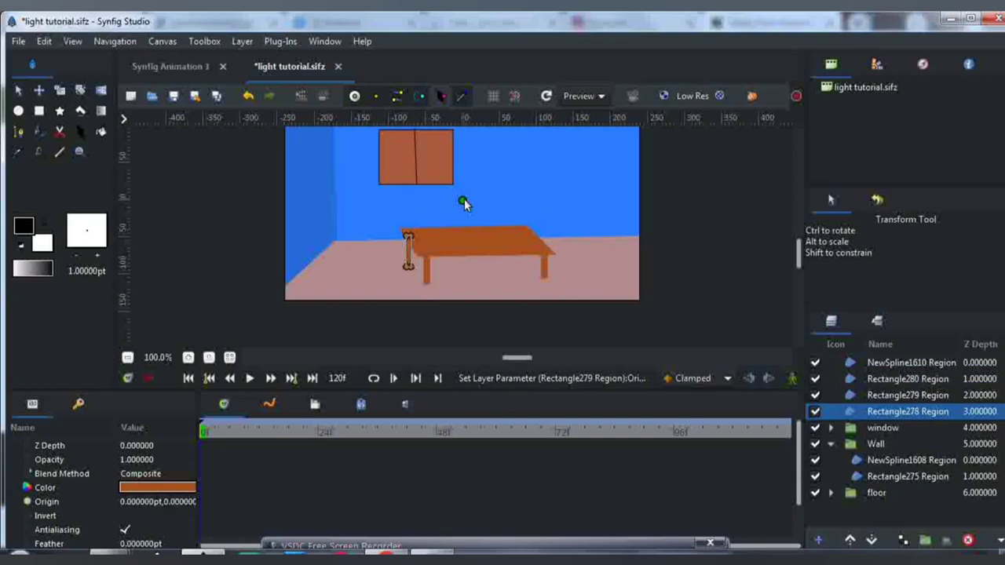
{"action": "left_click", "coordinate": [515, 242]}
{"action": "double_click", "coordinate": [160, 487]}
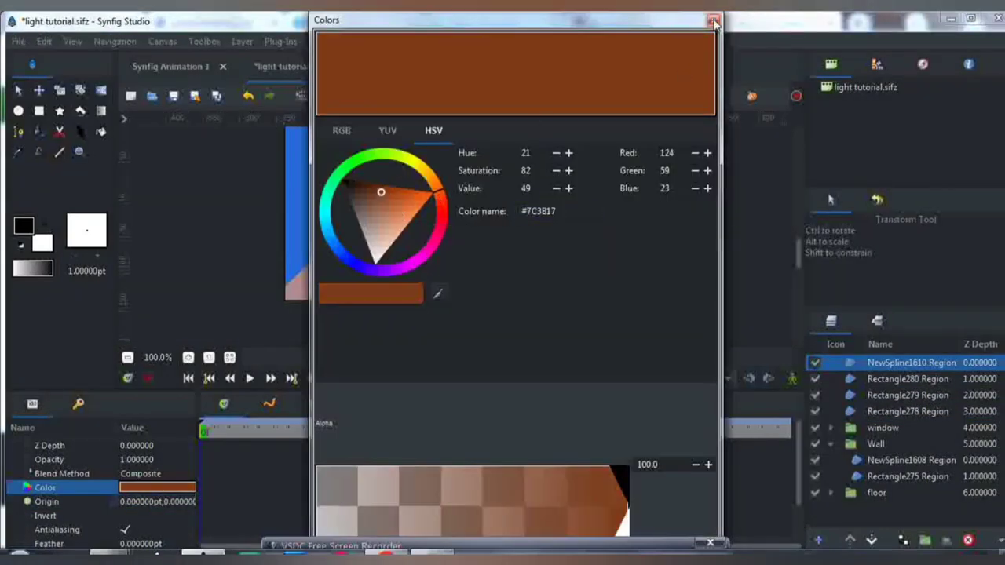
{"action": "left_click", "coordinate": [713, 19]}
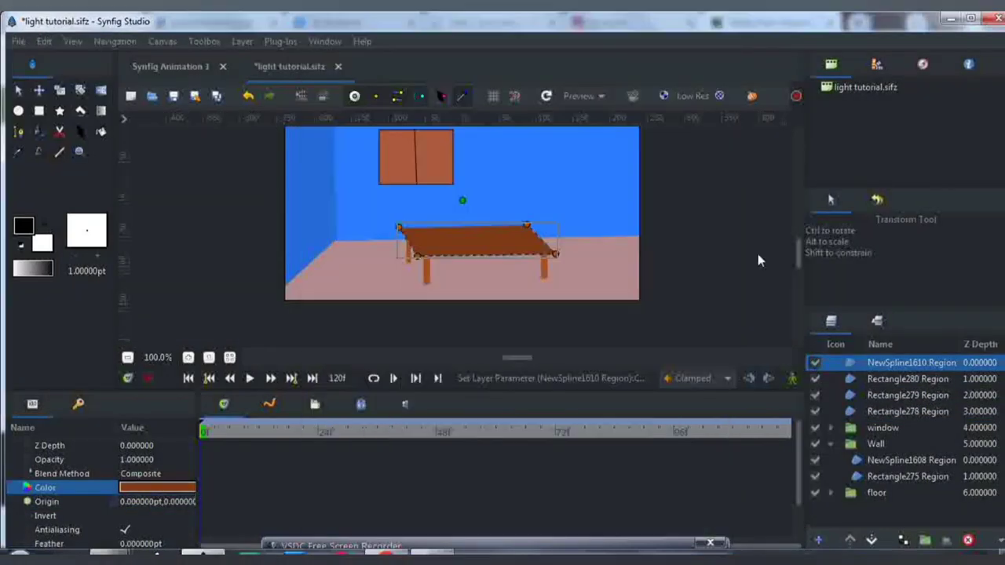
{"action": "right_click", "coordinate": [903, 363]}
{"action": "left_click", "coordinate": [857, 200]}
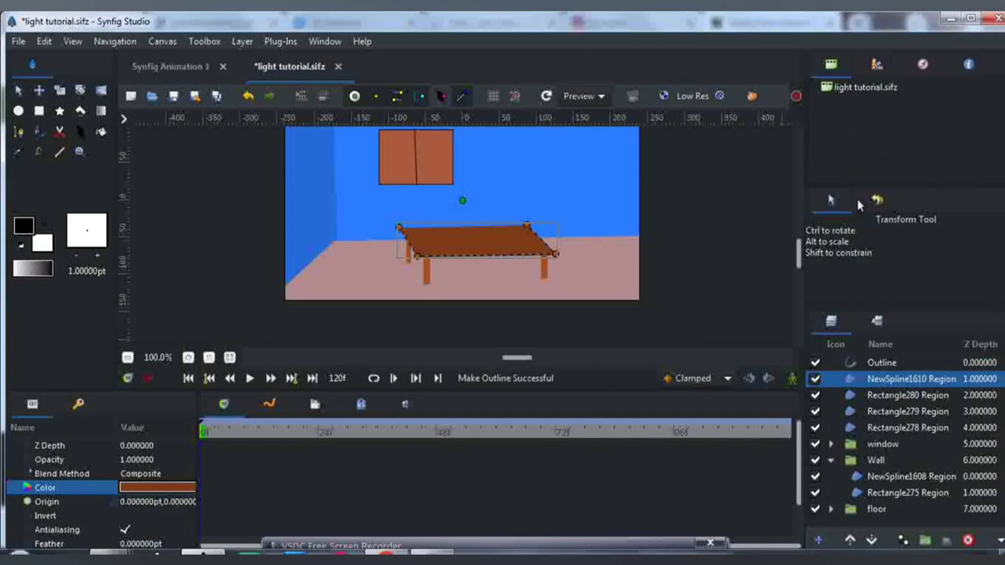
{"action": "left_click", "coordinate": [715, 227]}
{"action": "left_click_drag", "start_coordinate": [798, 260], "coordinate": [799, 246]}
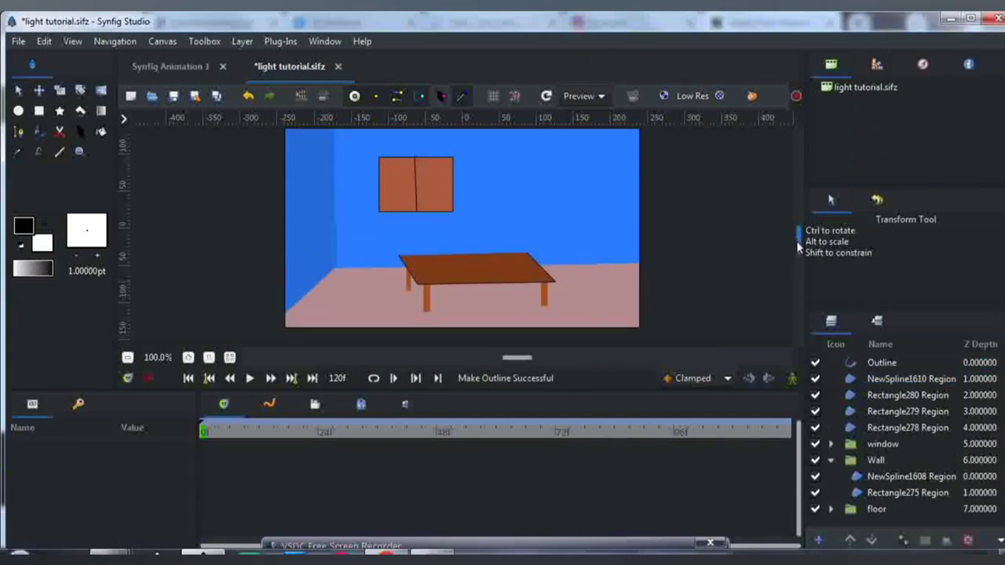
Group the table's outline, tabletop and three leg layers, naming the group 'Table'
{"action": "left_click", "coordinate": [880, 363]}
{"action": "left_click", "coordinate": [907, 427], "text": "shift"}
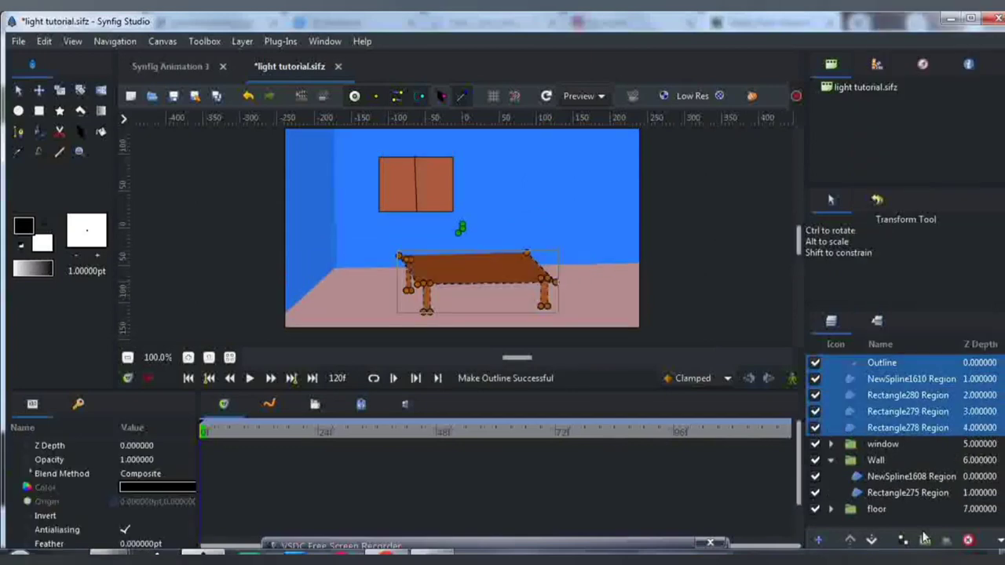
{"action": "left_click", "coordinate": [925, 539]}
{"action": "double_click", "coordinate": [904, 362]}
{"action": "type", "text": "Table"}
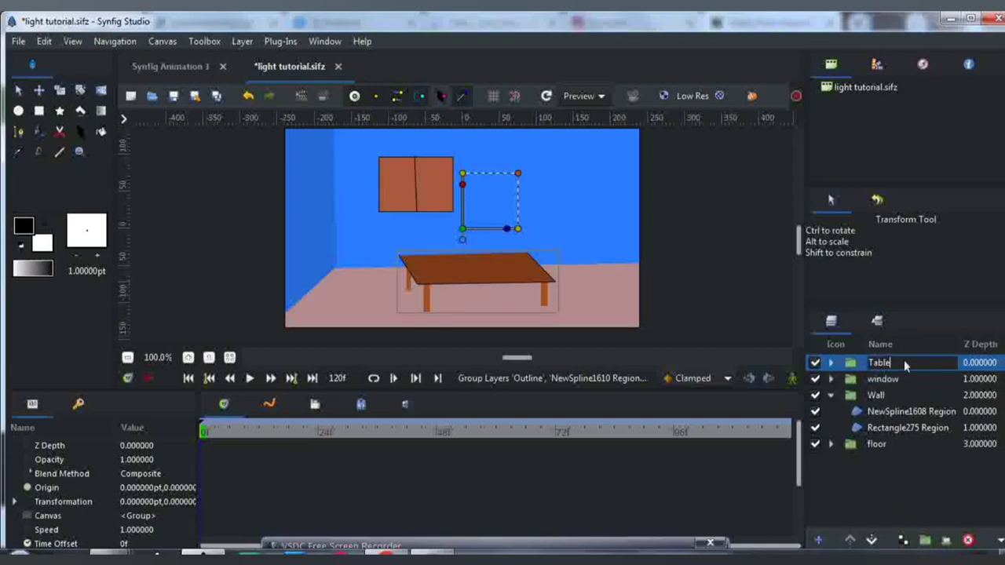
{"action": "key", "text": "Return"}
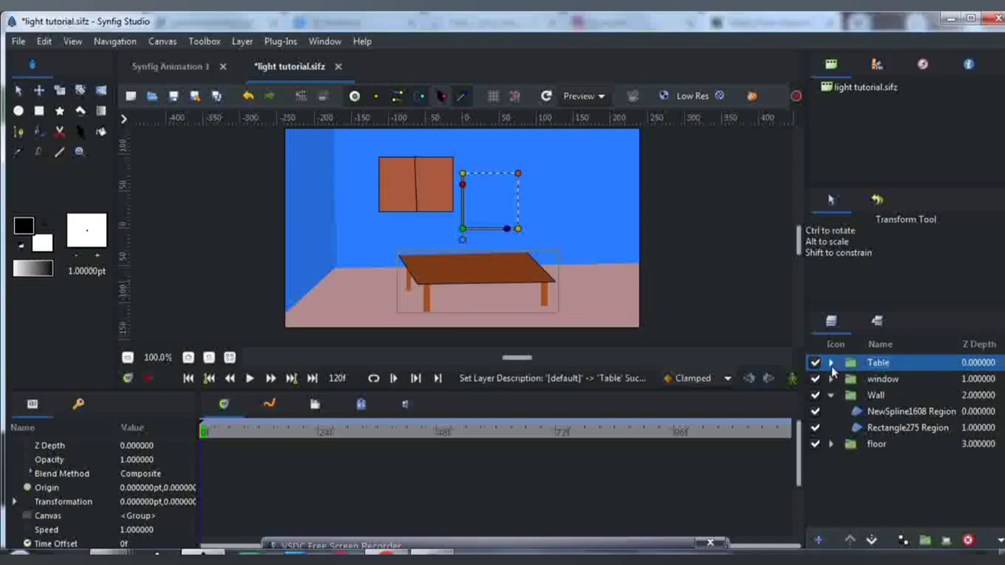
{"action": "left_click", "coordinate": [687, 197]}
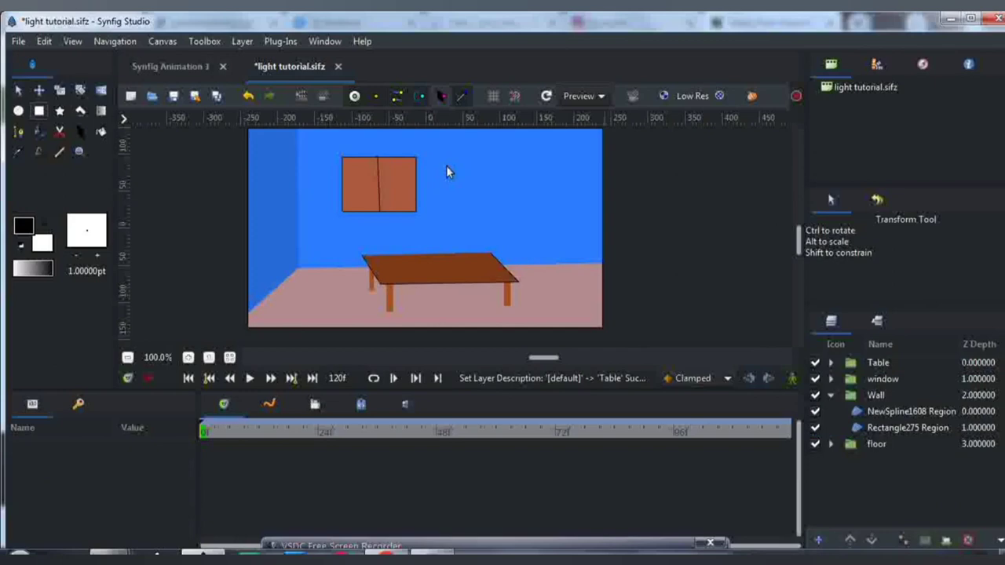
Draw a small white switch plate rectangle right of the window and zoom in on it
{"action": "key", "text": "alt+r"}
{"action": "left_click_drag", "start_coordinate": [481, 163], "coordinate": [497, 187]}
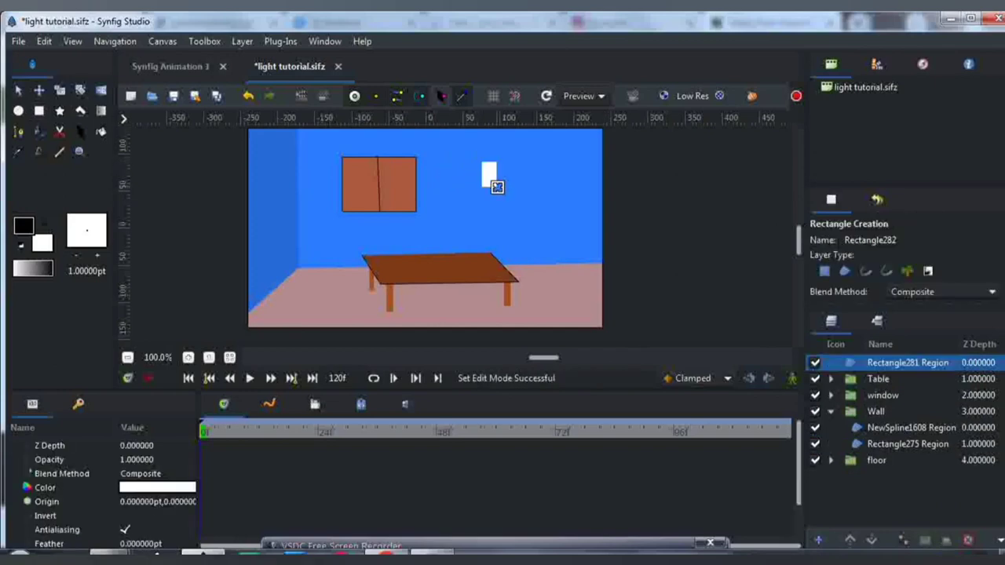
{"action": "left_click", "coordinate": [18, 89]}
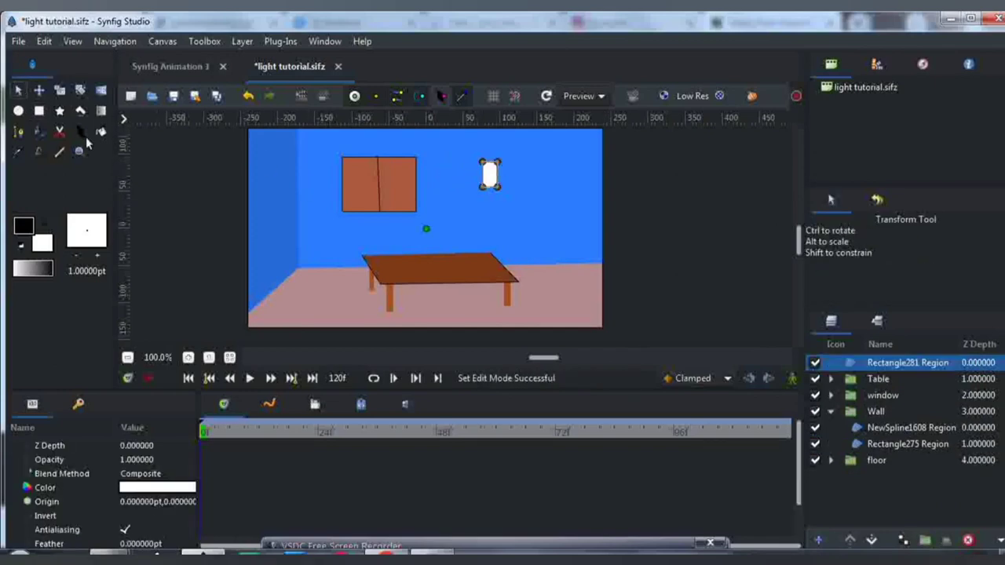
{"action": "left_click", "coordinate": [78, 151]}
{"action": "scroll", "coordinate": [486, 171], "scroll_direction": "up", "scroll_amount": 2}
{"action": "scroll", "coordinate": [486, 170], "scroll_direction": "up", "scroll_amount": 4}
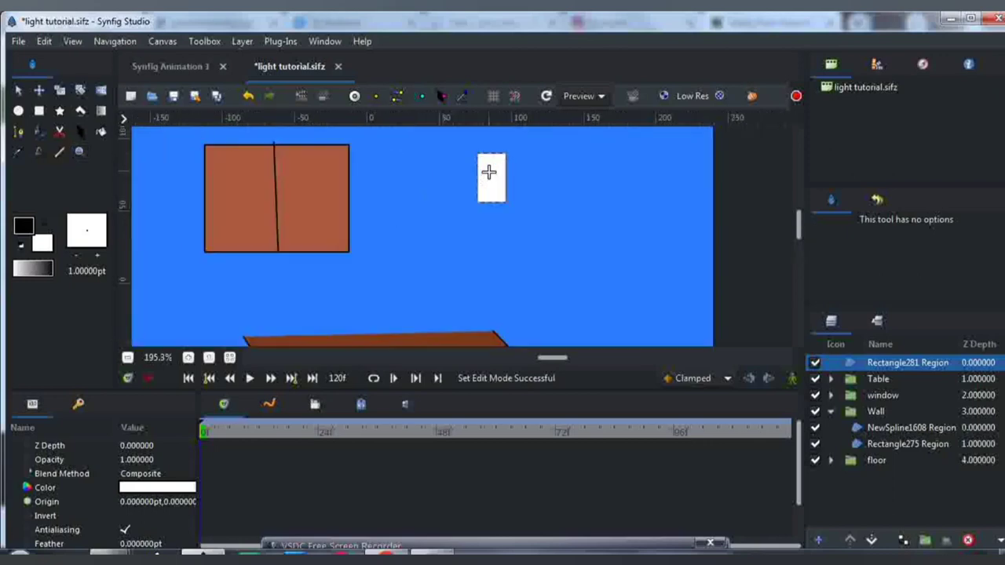
Add a circle inside the plate's upper part and colour it red
{"action": "key", "text": "alt+c"}
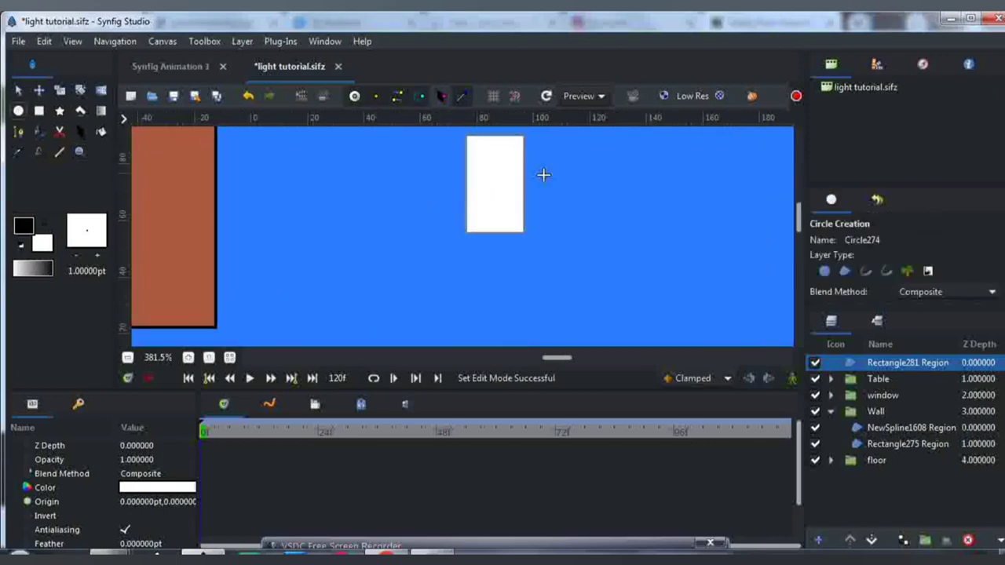
{"action": "left_click_drag", "start_coordinate": [482, 145], "coordinate": [504, 154]}
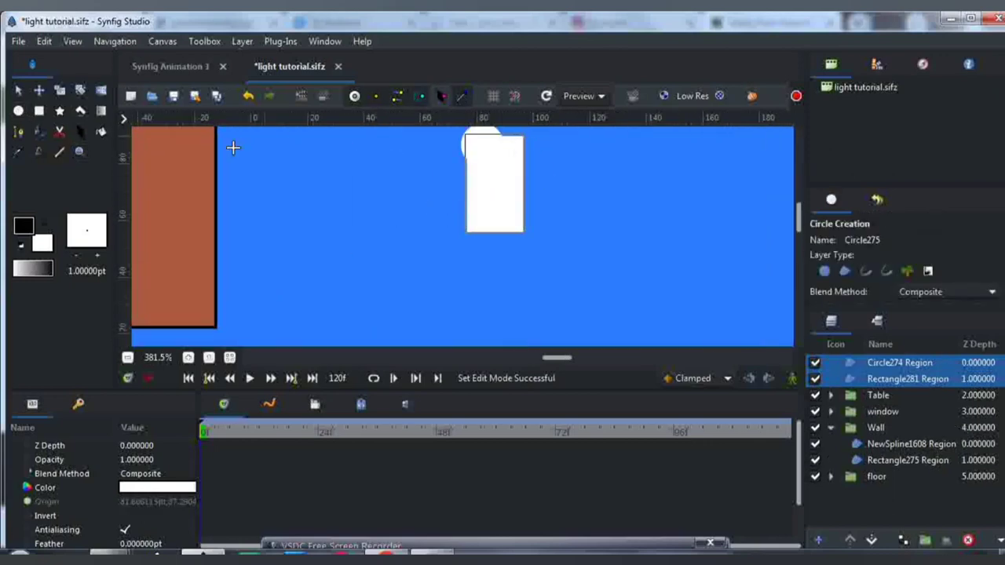
{"action": "key", "text": "alt+a"}
{"action": "left_click", "coordinate": [860, 363]}
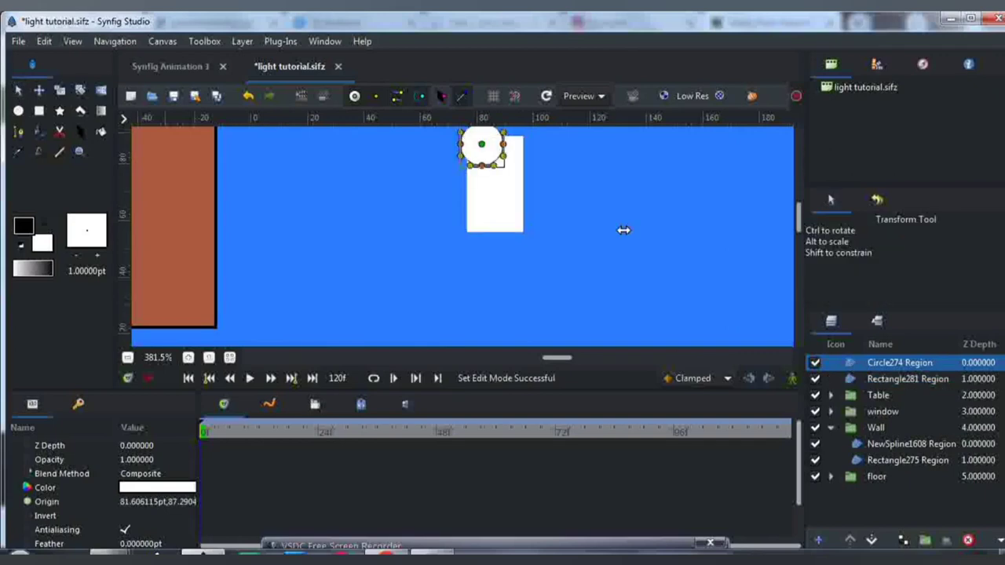
{"action": "left_click", "coordinate": [503, 158]}
{"action": "left_click_drag", "start_coordinate": [503, 158], "coordinate": [496, 158]}
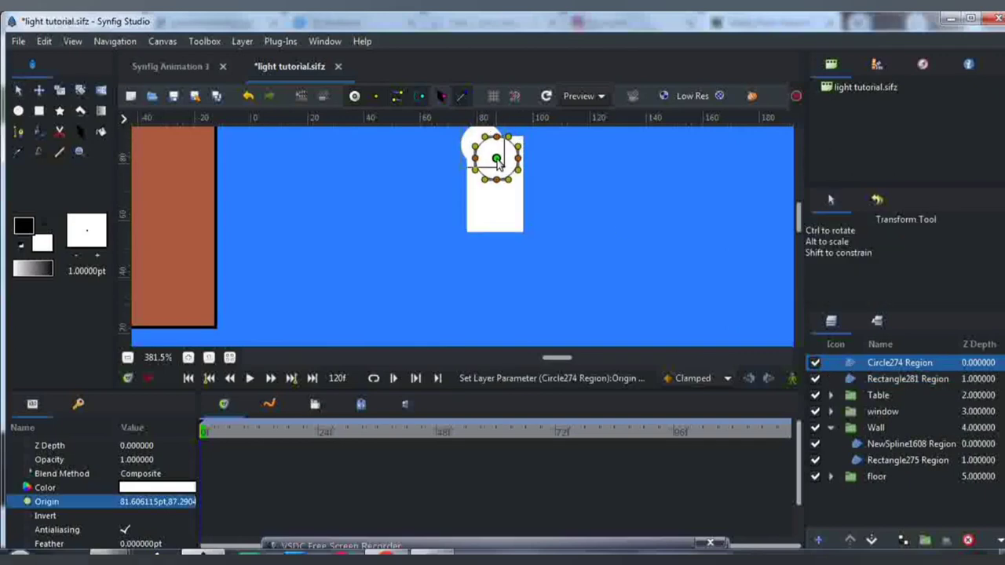
{"action": "double_click", "coordinate": [137, 487]}
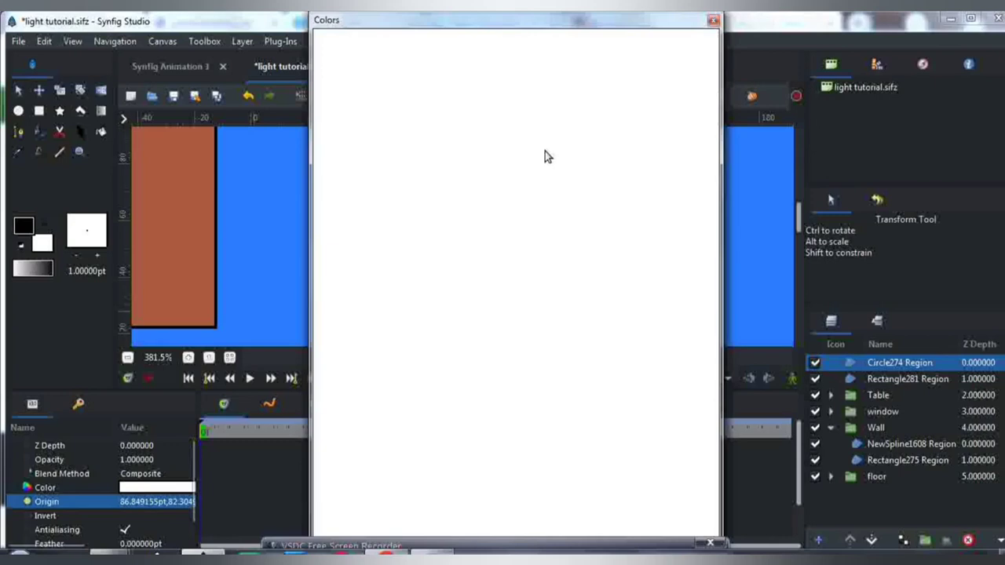
{"action": "left_click_drag", "start_coordinate": [408, 211], "coordinate": [442, 211]}
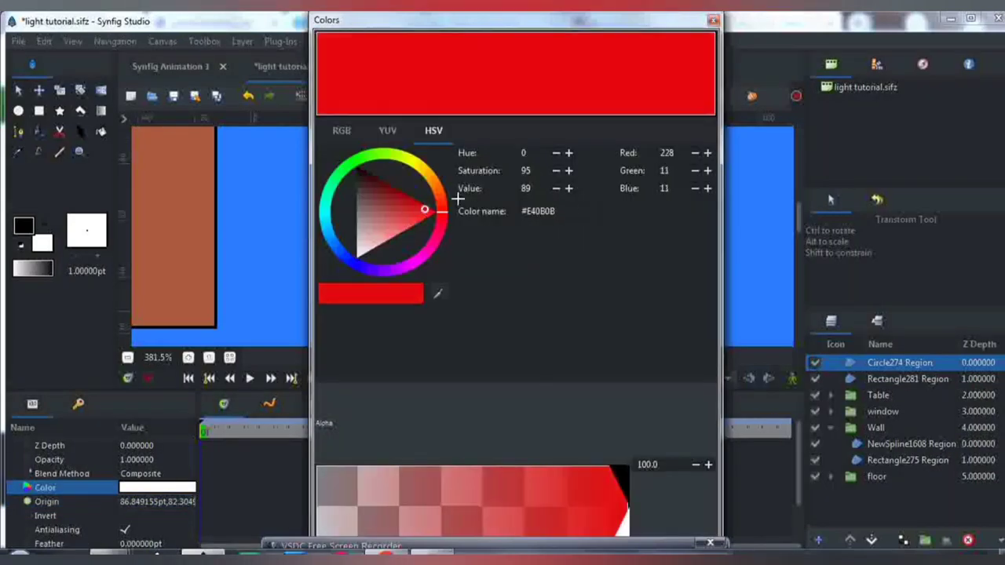
{"action": "left_click", "coordinate": [712, 20]}
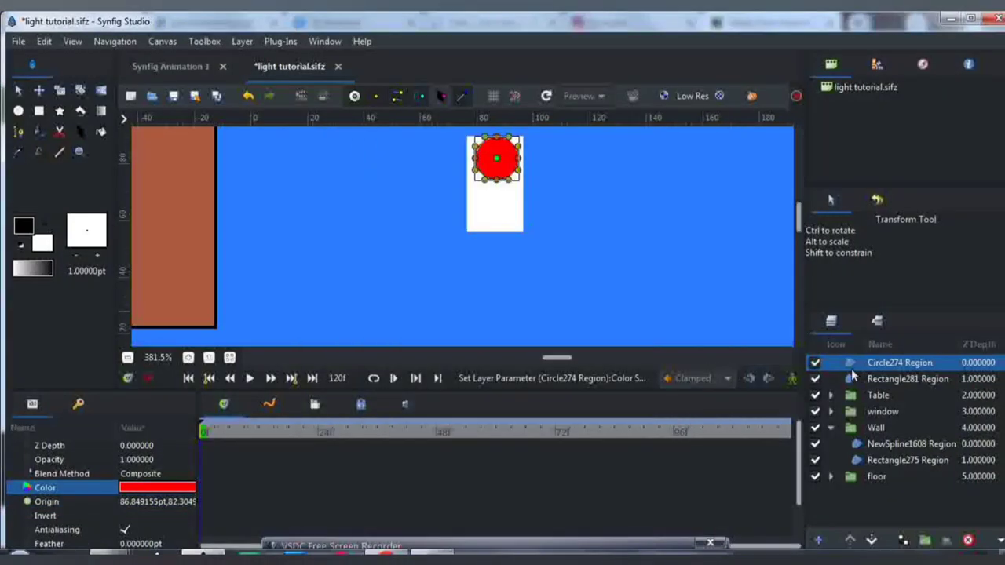
Paste a copy of the red circle lower on the plate, then group both circles into a Switch layer
{"action": "key", "text": "ctrl+v"}
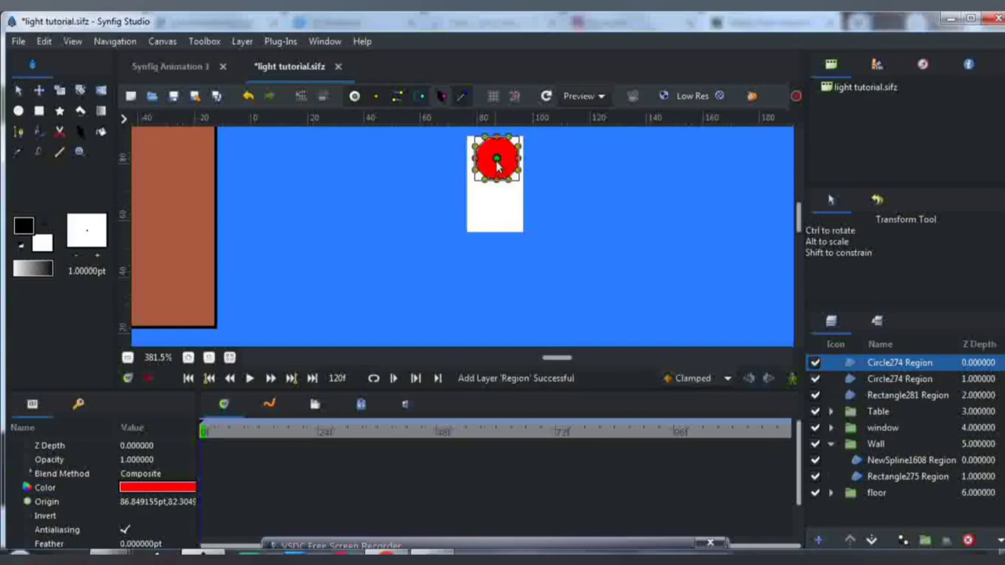
{"action": "left_click_drag", "start_coordinate": [496, 161], "coordinate": [500, 214]}
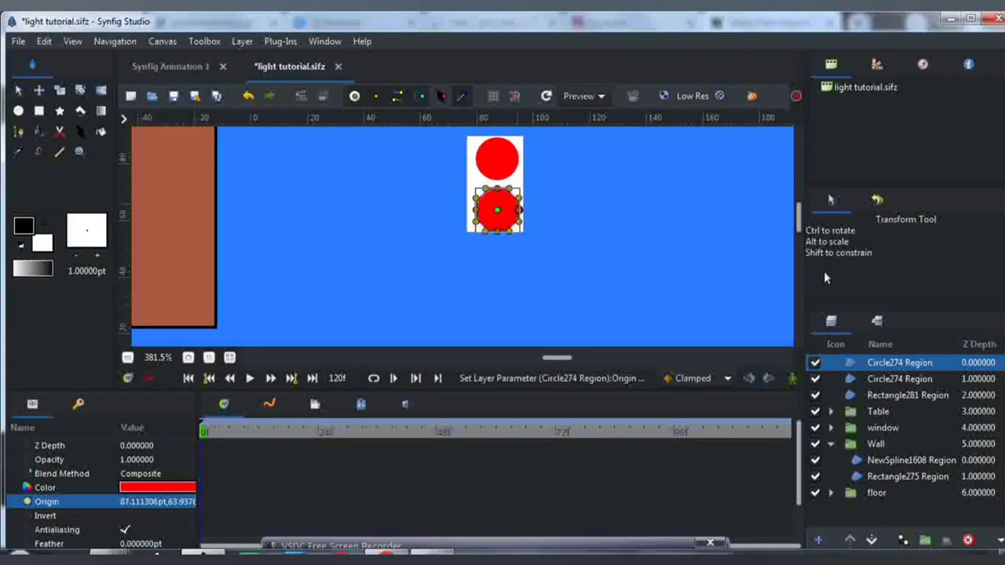
{"action": "left_click", "coordinate": [852, 379], "text": "ctrl"}
{"action": "right_click", "coordinate": [852, 379]}
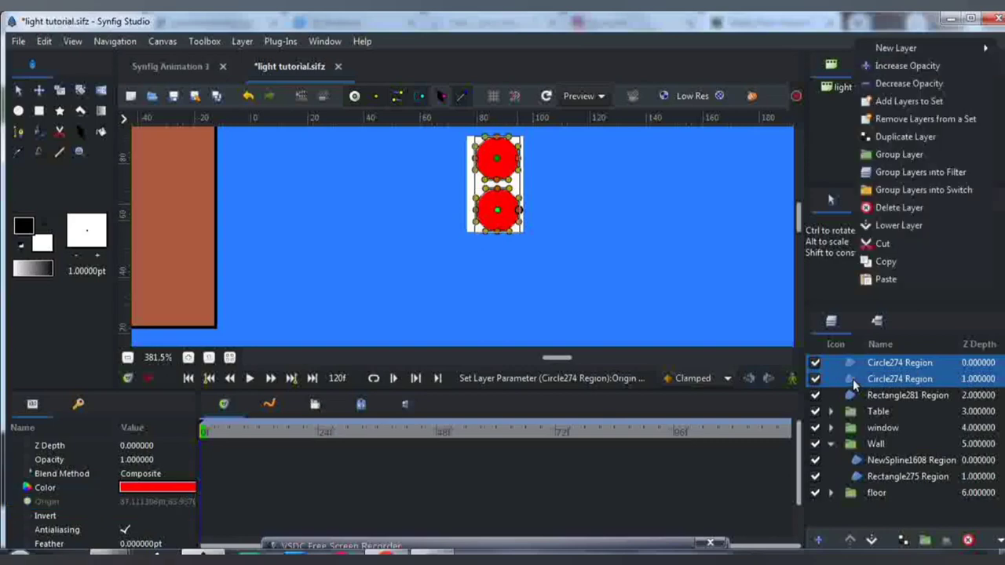
{"action": "left_click", "coordinate": [902, 192]}
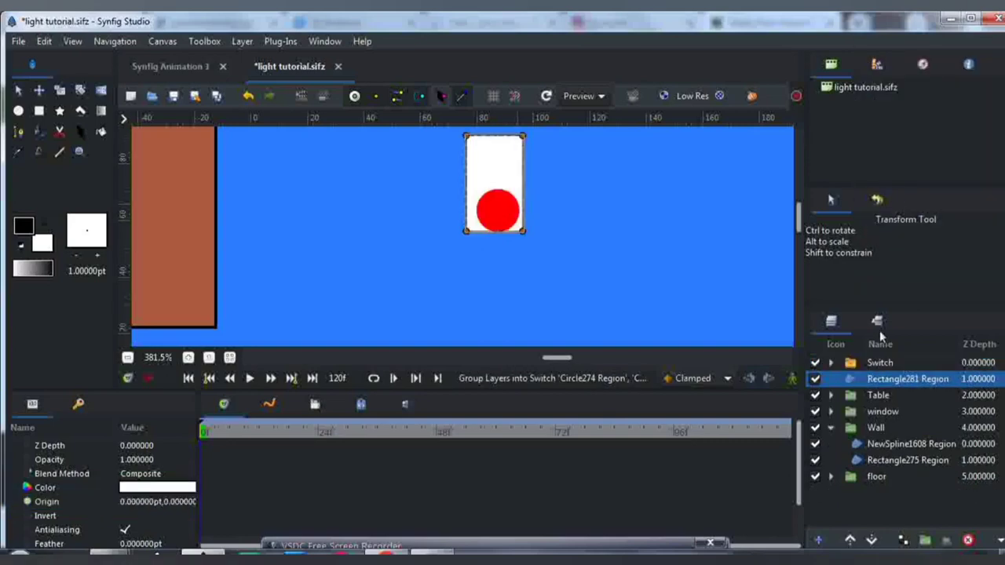
{"action": "left_click", "coordinate": [855, 363]}
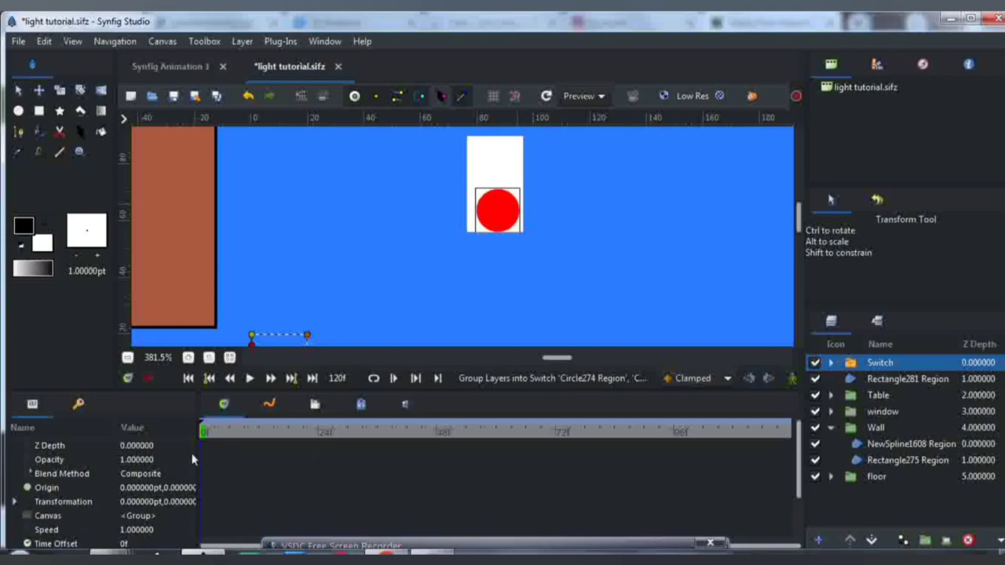
{"action": "scroll", "coordinate": [192, 471], "scroll_direction": "down", "scroll_amount": 3}
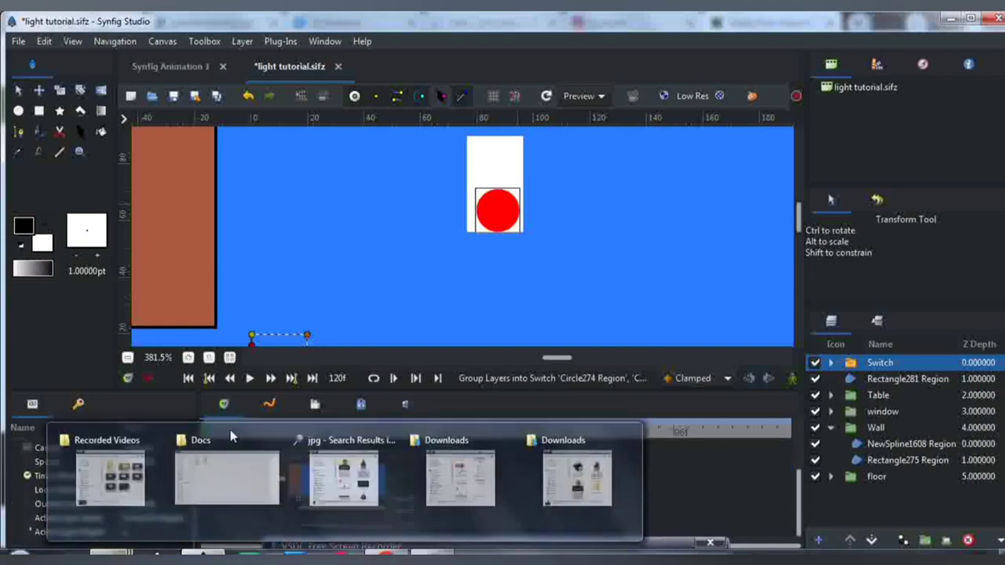
Expand the Switch group and rename its two circle layers Off and On
{"action": "scroll", "coordinate": [158, 486], "scroll_direction": "up", "scroll_amount": 1}
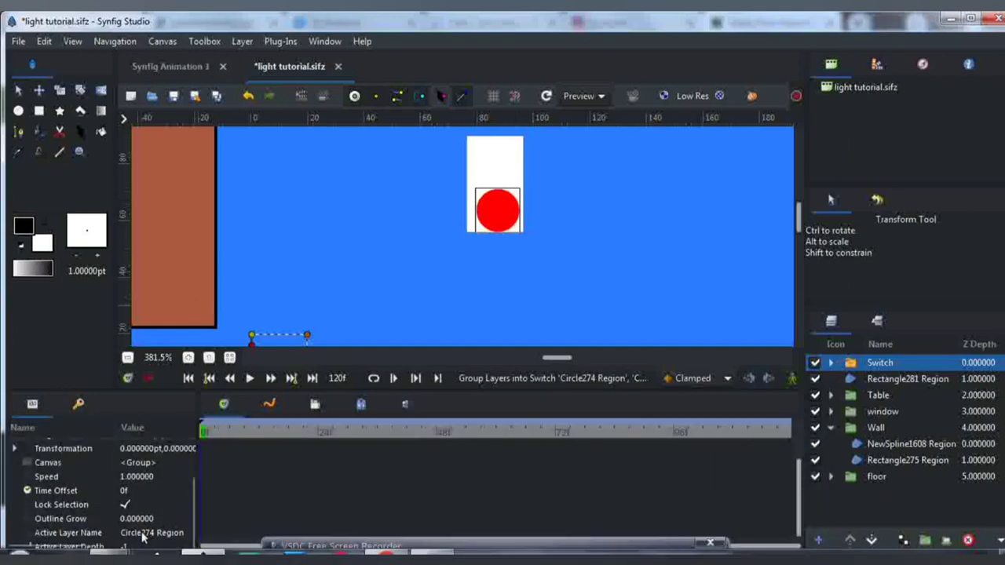
{"action": "left_click", "coordinate": [143, 536]}
{"action": "left_click", "coordinate": [185, 532]}
{"action": "left_click", "coordinate": [126, 511]}
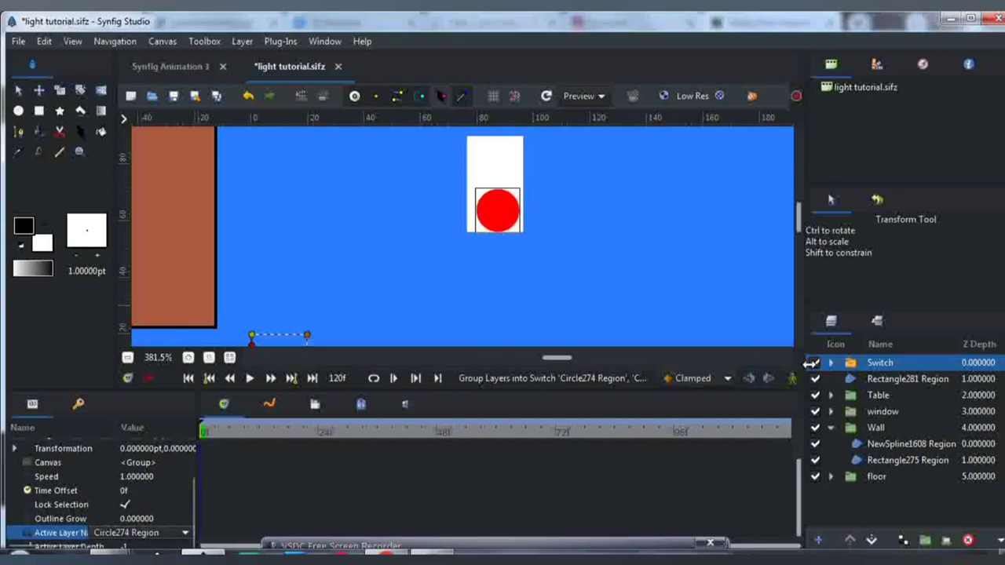
{"action": "left_click", "coordinate": [830, 362]}
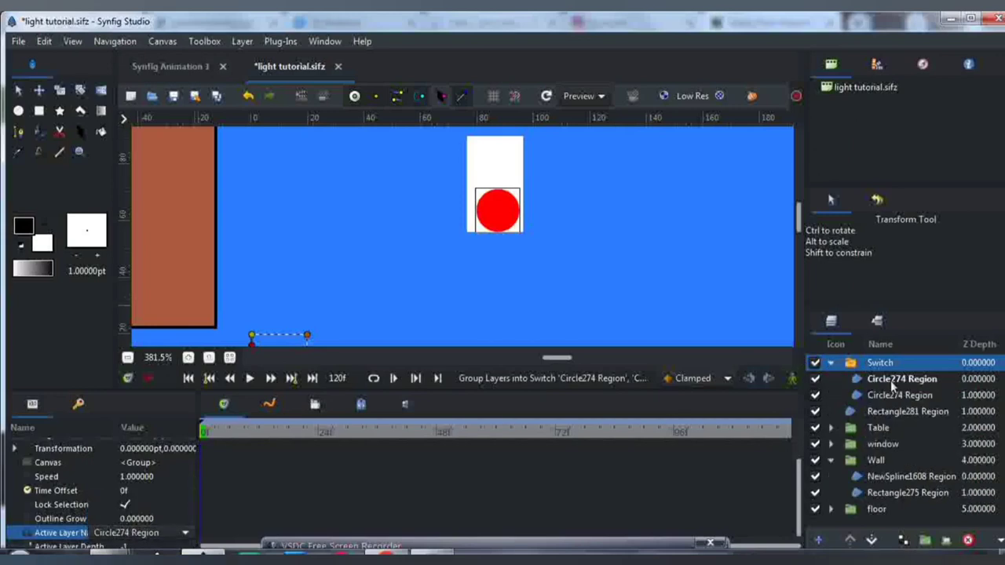
{"action": "left_click", "coordinate": [926, 379]}
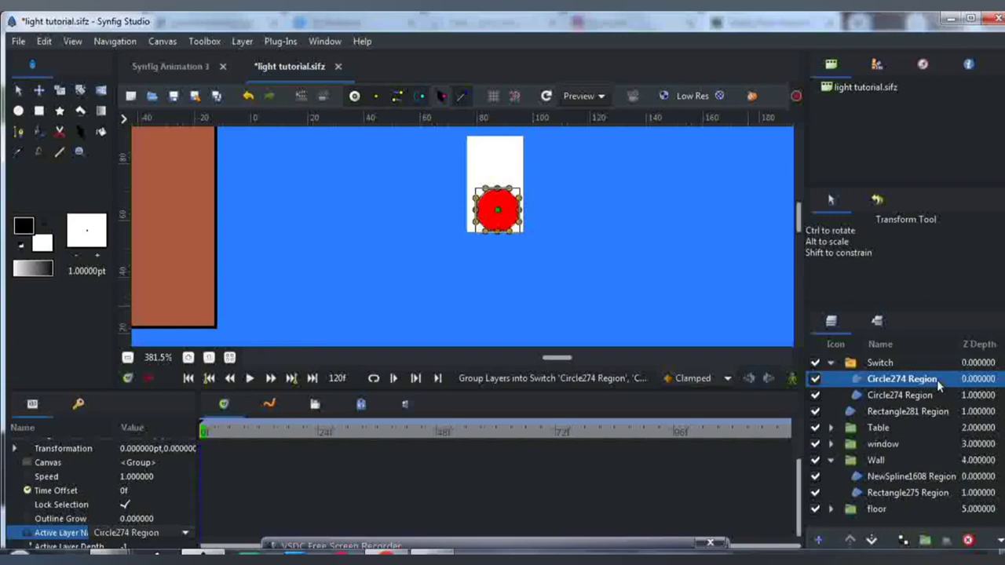
{"action": "type", "text": "Off"}
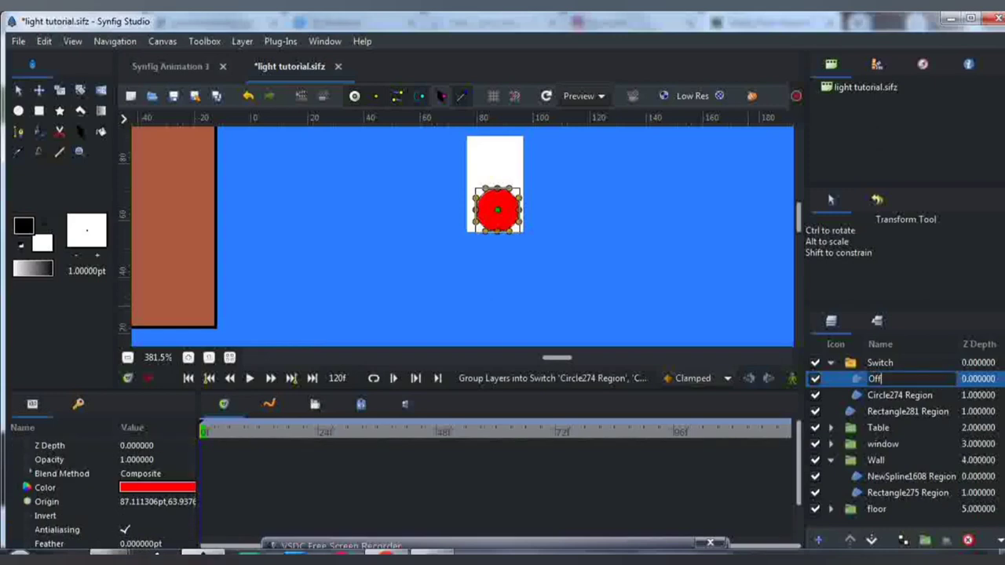
{"action": "key", "text": "Return"}
{"action": "left_click", "coordinate": [927, 396]}
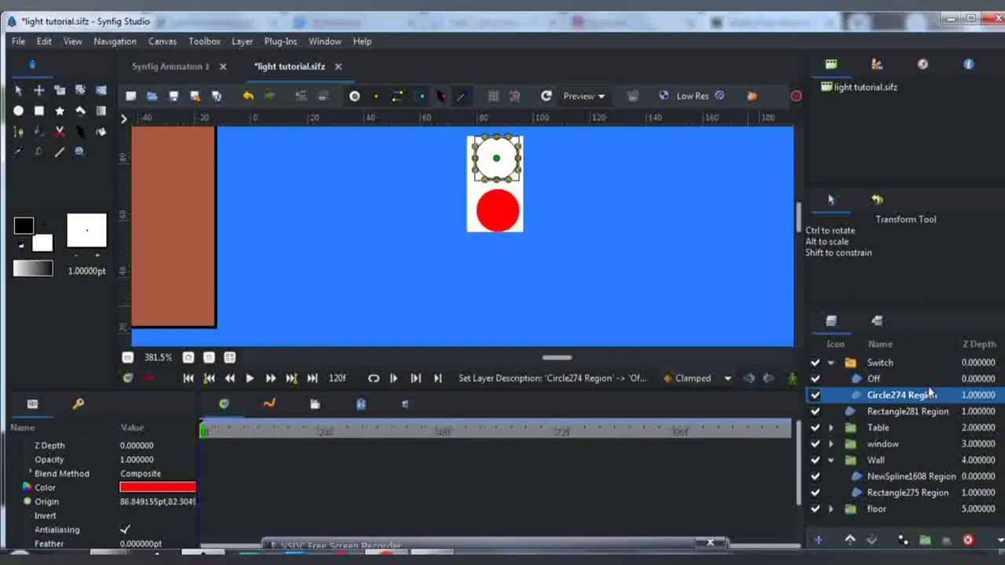
{"action": "double_click", "coordinate": [927, 394]}
{"action": "type", "text": "On"}
{"action": "key", "text": "Return"}
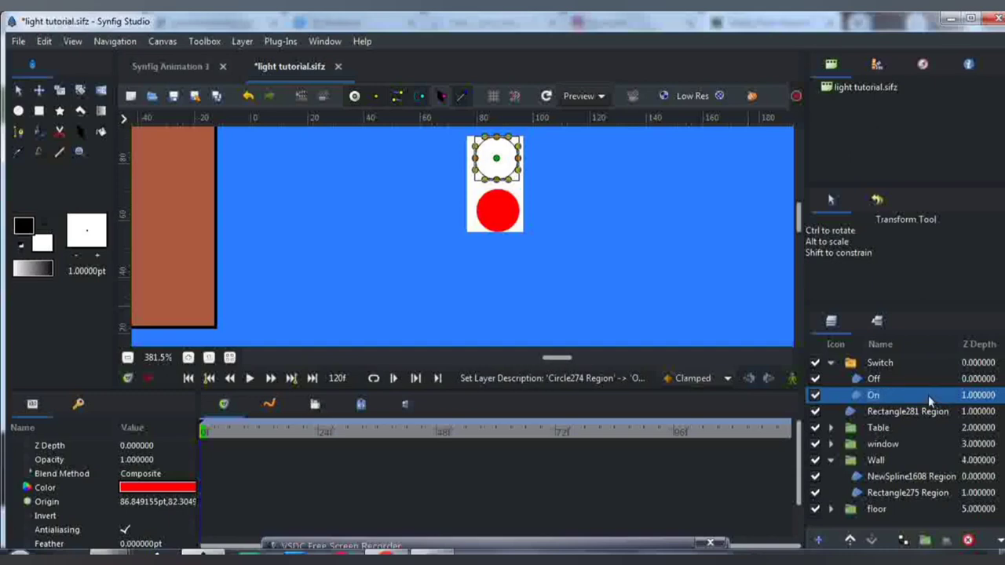
Set the Switch layer's Active Layer Name so it displays the upper On circle
{"action": "left_click", "coordinate": [865, 381]}
{"action": "left_click", "coordinate": [861, 398]}
{"action": "left_click", "coordinate": [502, 209]}
{"action": "left_click", "coordinate": [854, 395]}
{"action": "scroll", "coordinate": [194, 506], "scroll_direction": "down", "scroll_amount": 2}
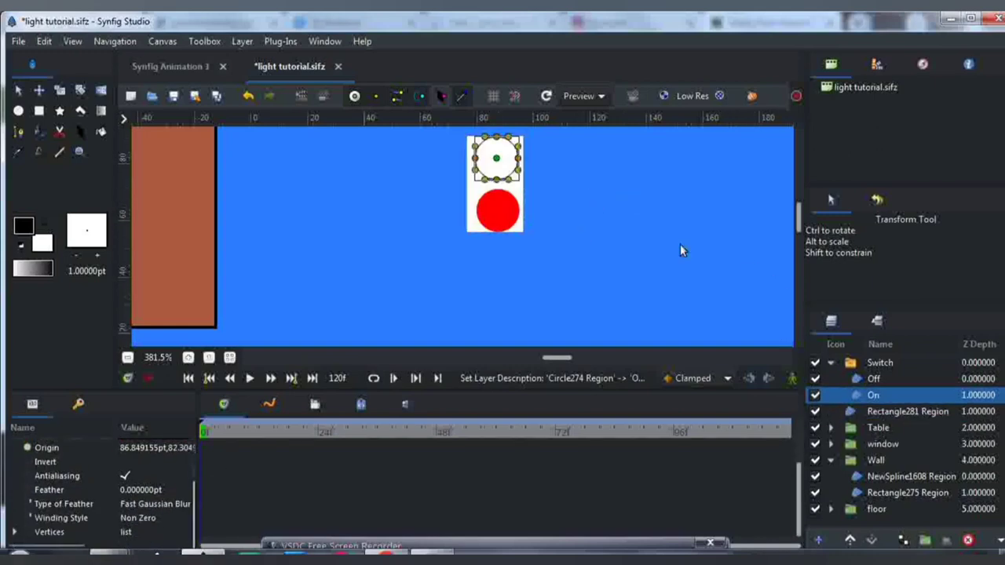
{"action": "left_click", "coordinate": [875, 362]}
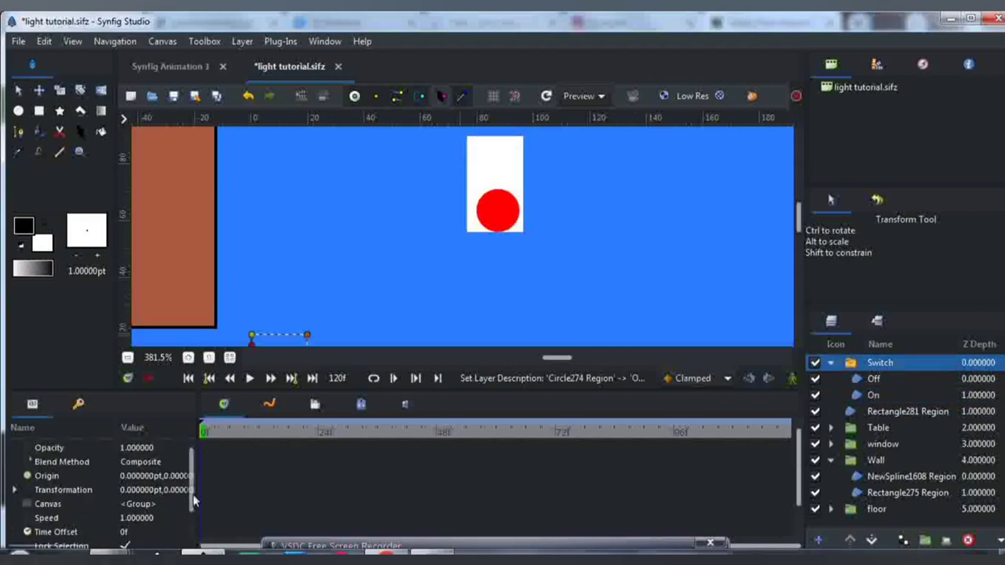
{"action": "scroll", "coordinate": [194, 500], "scroll_direction": "down", "scroll_amount": 3}
{"action": "left_click", "coordinate": [136, 519]}
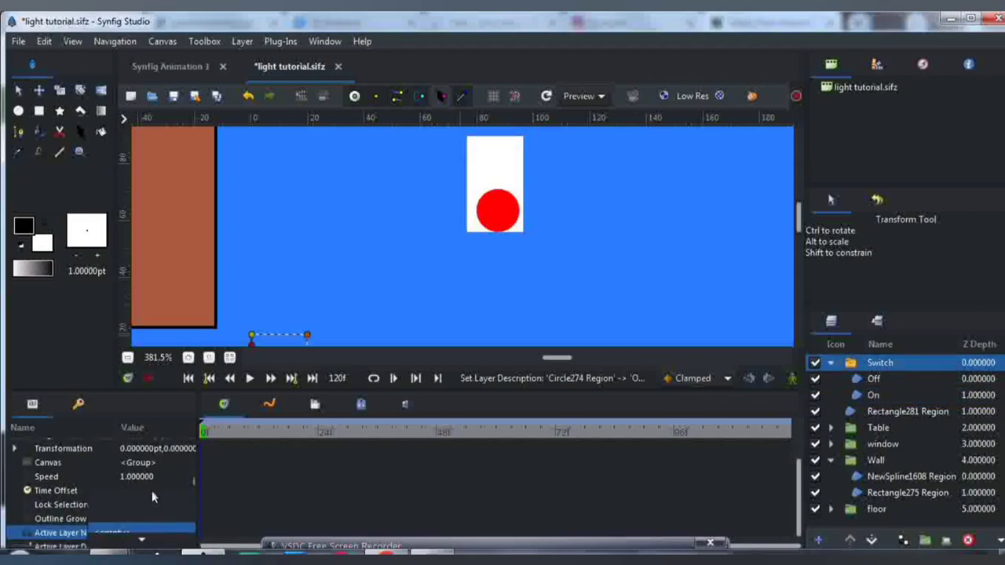
{"action": "left_click", "coordinate": [136, 539]}
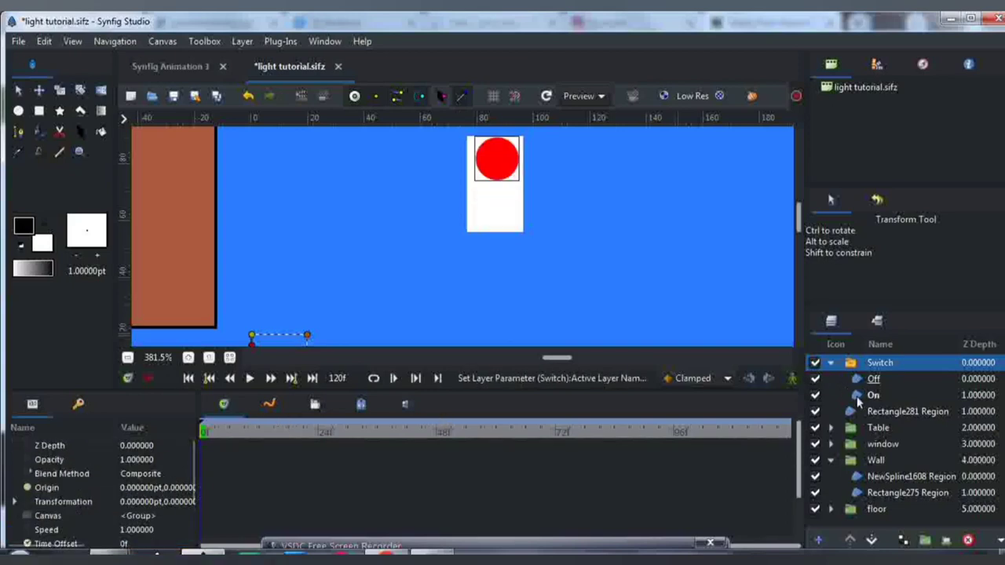
{"action": "left_click", "coordinate": [858, 396]}
Draw a larger rectangle around the white switch card and lower it beneath the card
{"action": "left_click", "coordinate": [850, 540]}
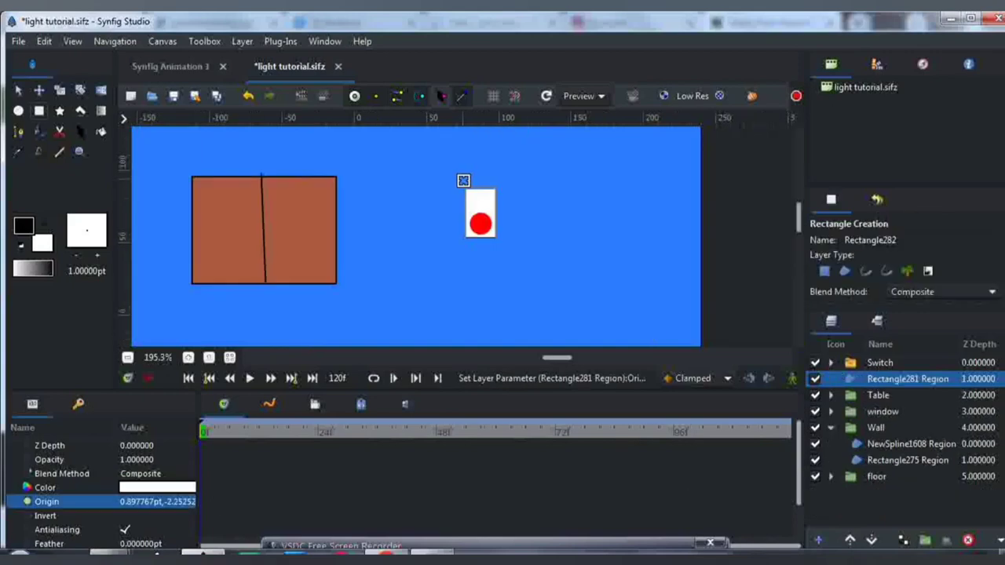
{"action": "left_click_drag", "start_coordinate": [461, 188], "coordinate": [501, 255]}
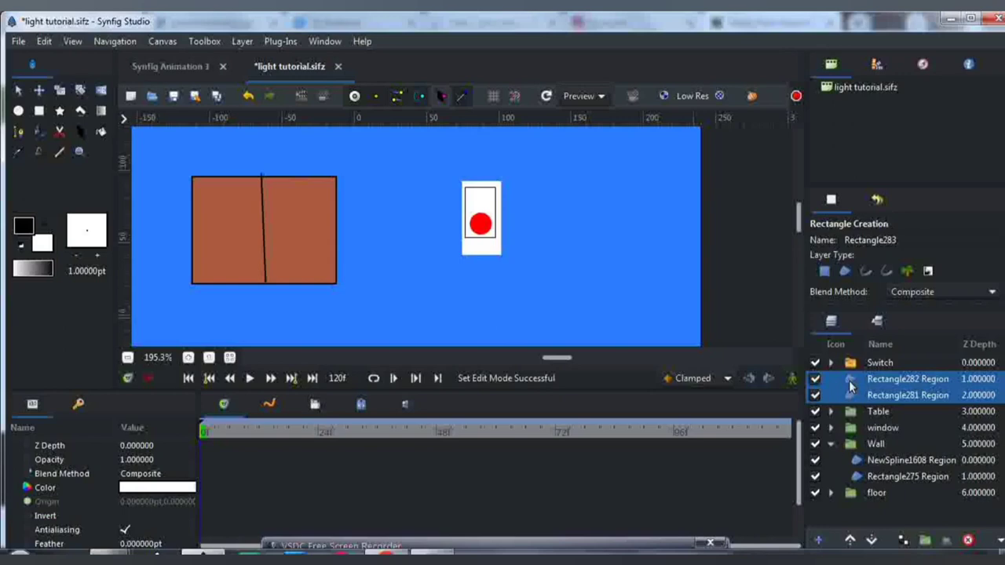
{"action": "left_click", "coordinate": [848, 380]}
{"action": "left_click", "coordinate": [870, 541]}
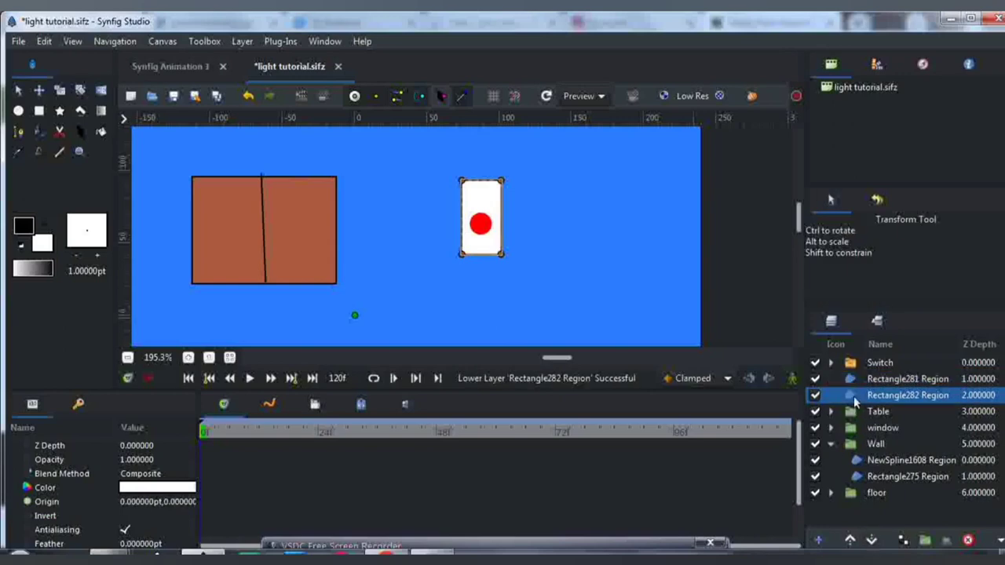
Add outlines to both the switch card and the larger backing rectangle
{"action": "left_click", "coordinate": [854, 380]}
{"action": "right_click", "coordinate": [854, 378]}
{"action": "left_click", "coordinate": [867, 342]}
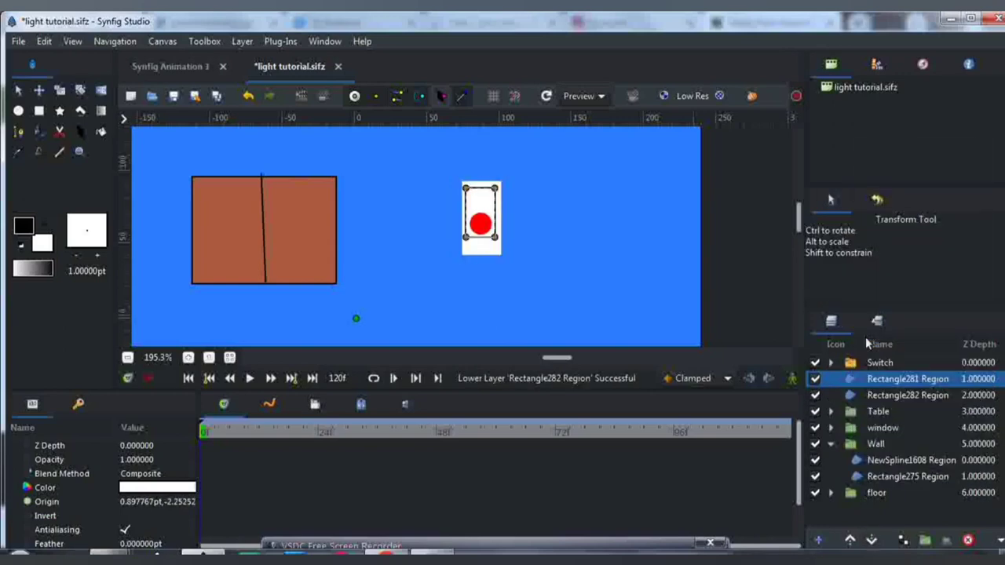
{"action": "left_click", "coordinate": [853, 413]}
{"action": "right_click", "coordinate": [853, 413]}
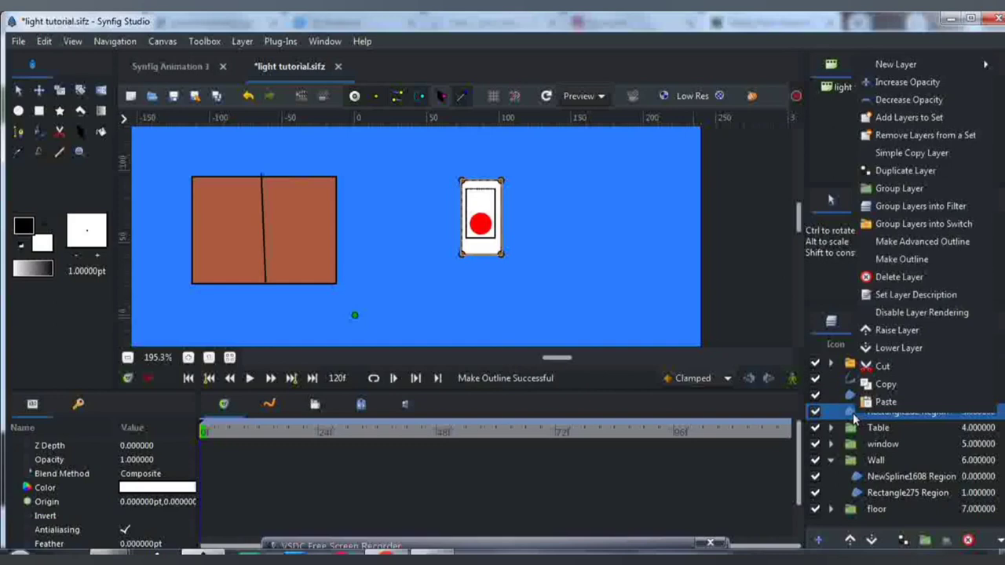
{"action": "left_click", "coordinate": [900, 259]}
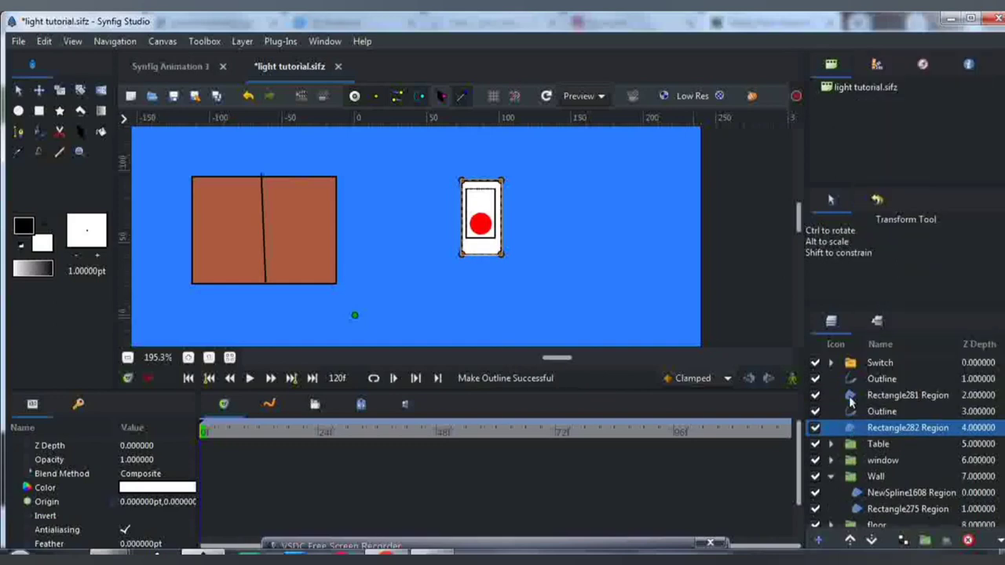
Color the inner switch card a dull grey-brown
{"action": "left_click", "coordinate": [851, 397]}
{"action": "double_click", "coordinate": [173, 488]}
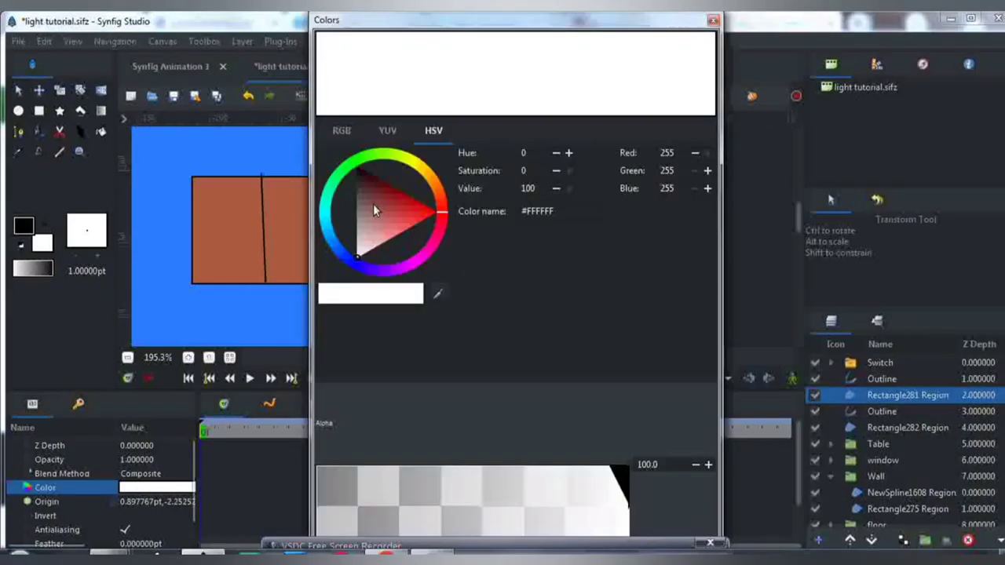
{"action": "left_click", "coordinate": [372, 206]}
{"action": "left_click", "coordinate": [713, 20]}
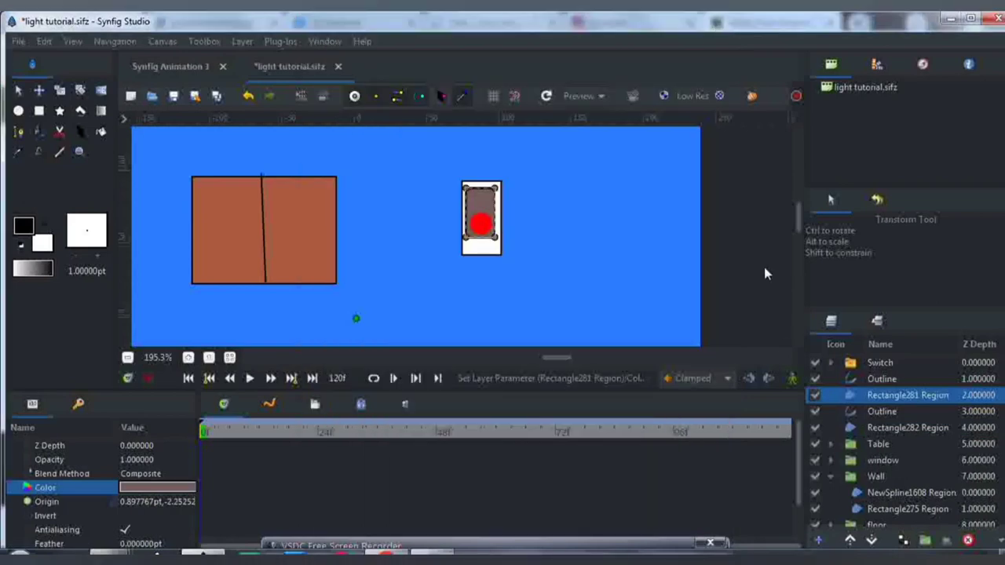
Color the larger backing rectangle a dusty pink
{"action": "left_click", "coordinate": [853, 430]}
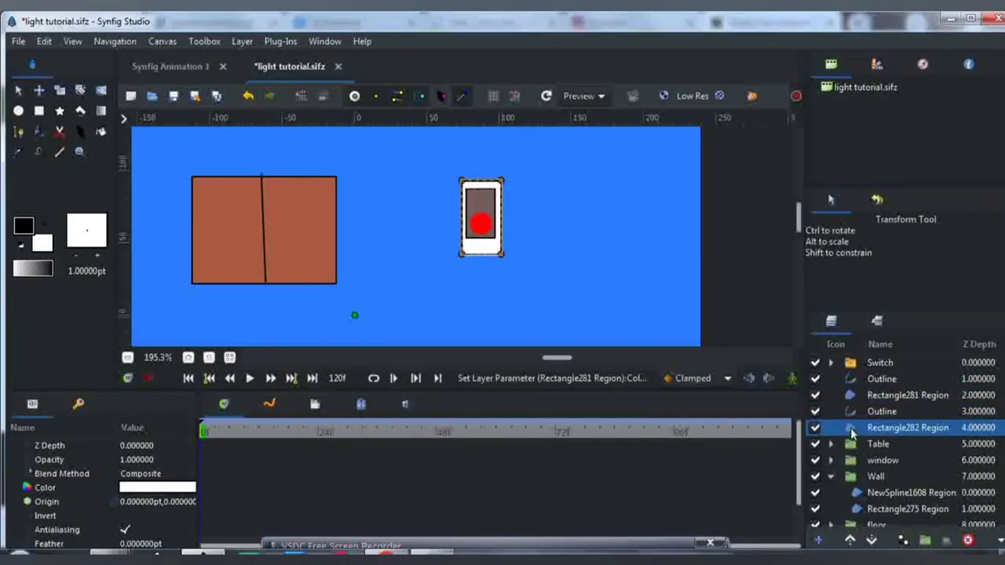
{"action": "double_click", "coordinate": [159, 488]}
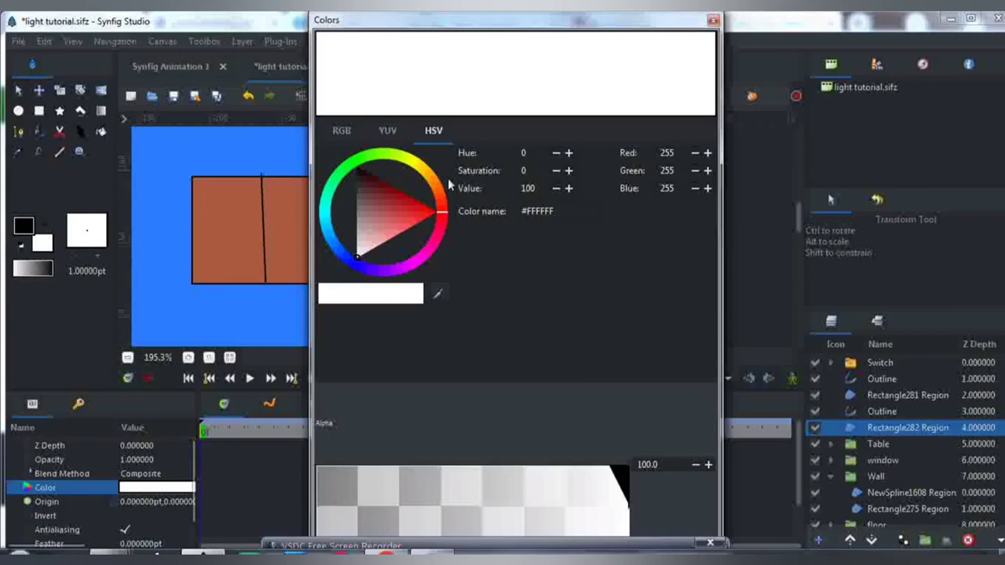
{"action": "left_click", "coordinate": [406, 201]}
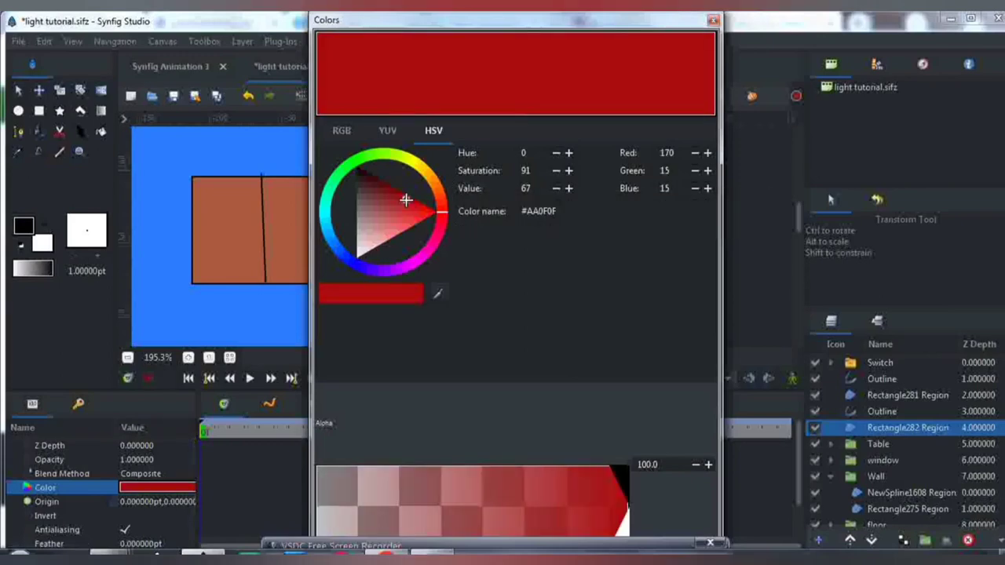
{"action": "left_click_drag", "start_coordinate": [403, 202], "coordinate": [742, 23]}
{"action": "left_click", "coordinate": [384, 217]}
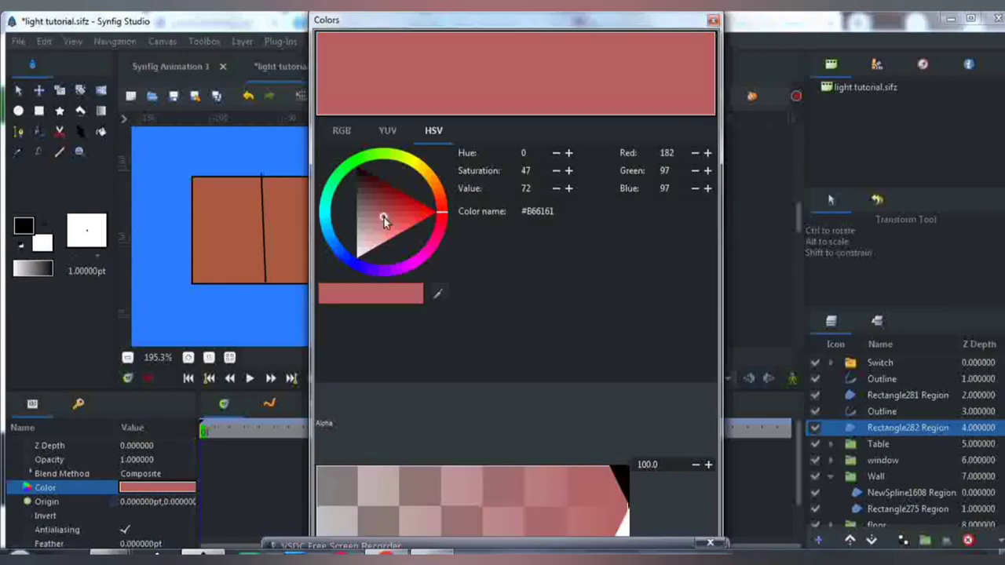
{"action": "left_click", "coordinate": [383, 226]}
{"action": "left_click", "coordinate": [713, 20]}
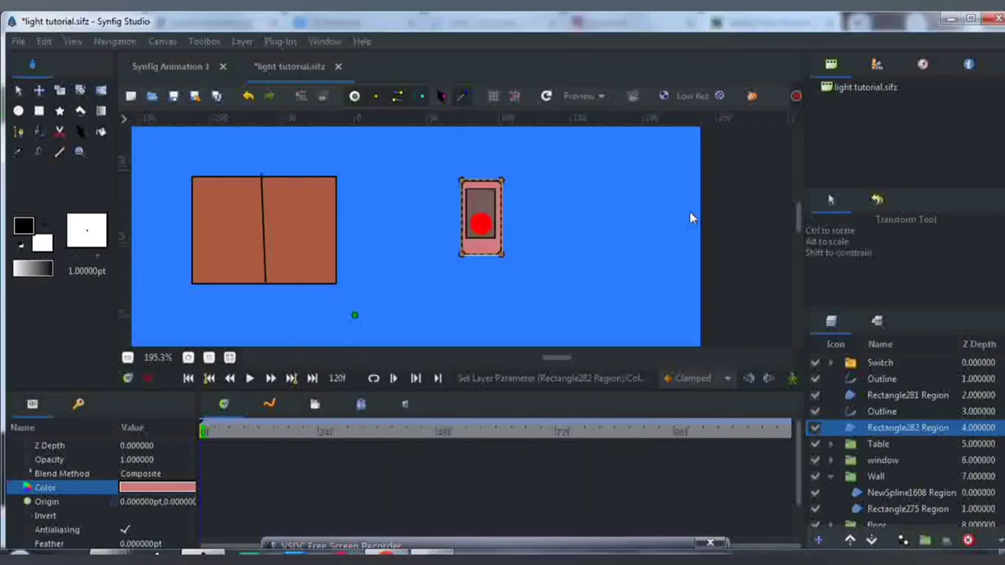
{"action": "left_click", "coordinate": [851, 364], "text": "shift"}
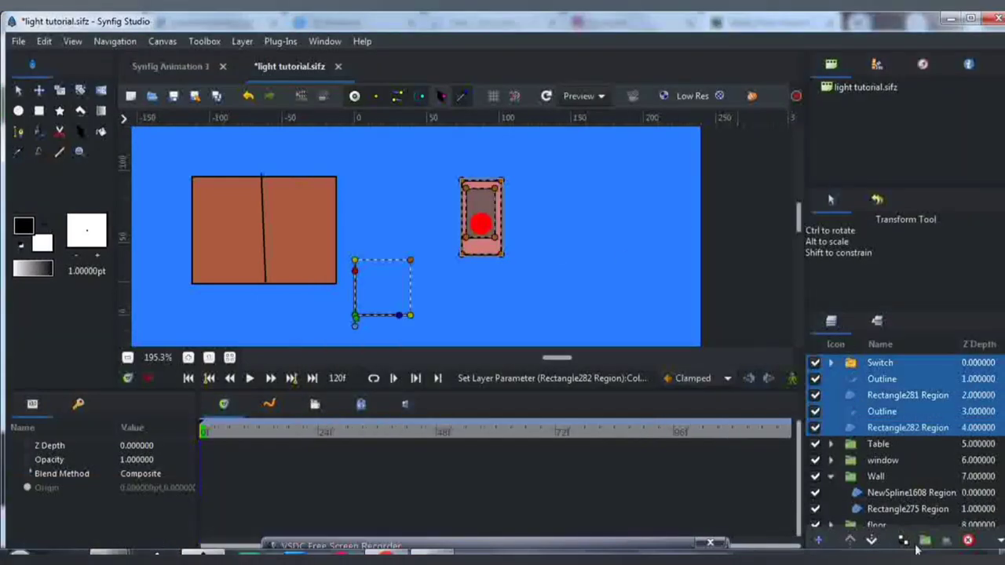
{"action": "left_click", "coordinate": [924, 542]}
{"action": "type", "text": "light switch"}
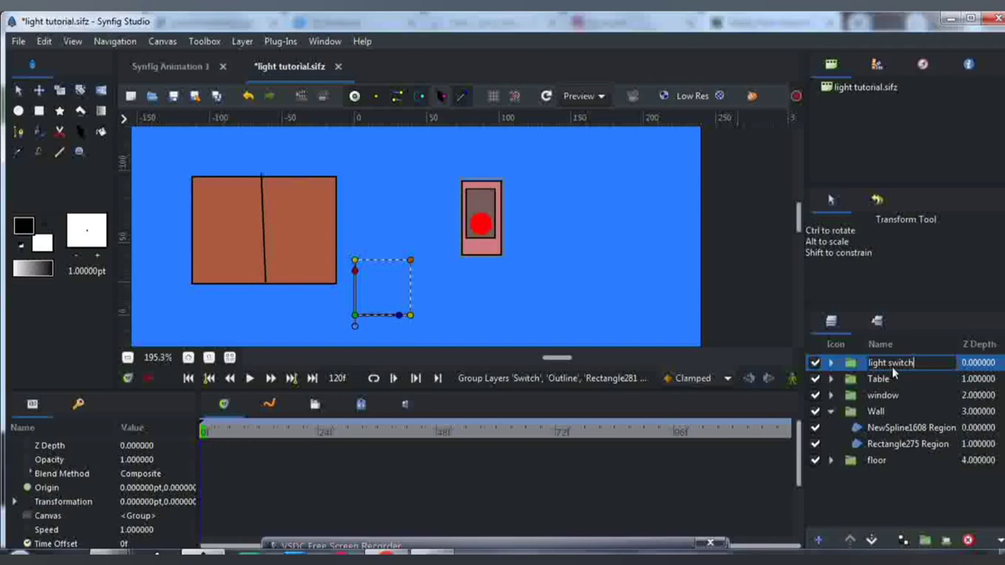
{"action": "key", "text": "Return"}
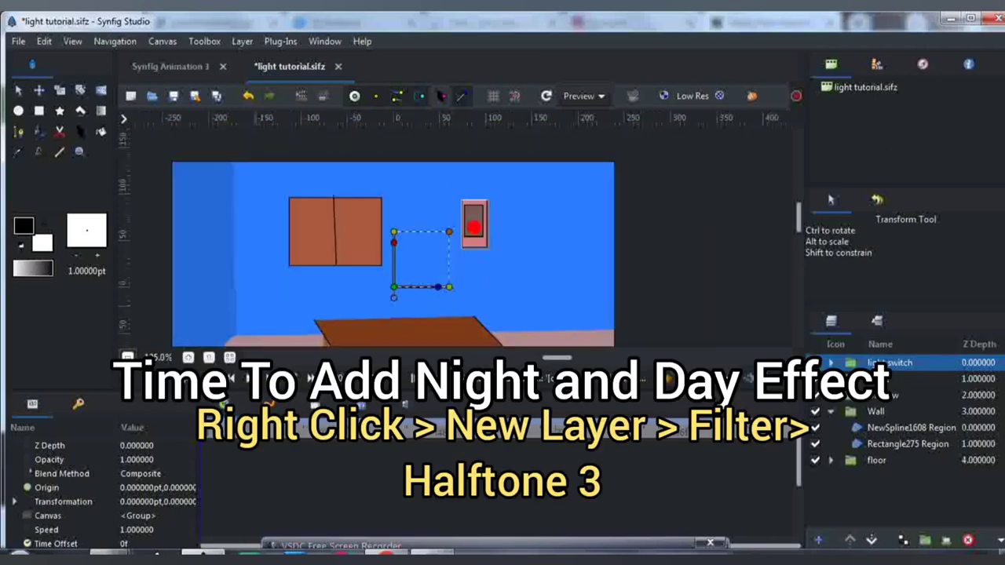
{"action": "scroll", "coordinate": [478, 326], "scroll_direction": "down", "scroll_amount": 1}
{"action": "scroll", "coordinate": [478, 325], "scroll_direction": "down", "scroll_amount": 1}
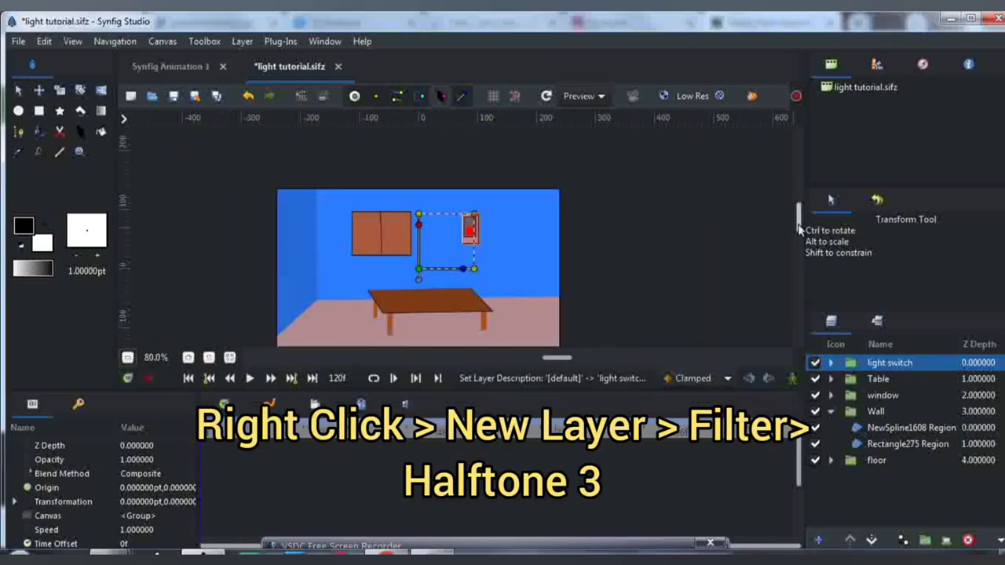
{"action": "scroll", "coordinate": [800, 229], "scroll_direction": "down", "scroll_amount": 3}
{"action": "left_click", "coordinate": [624, 229]}
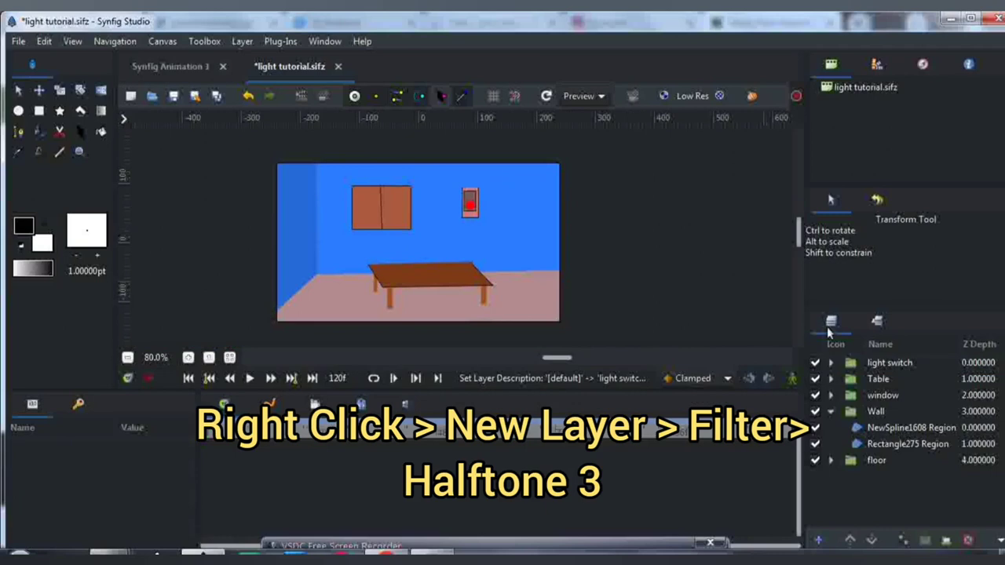
Add a Halftone 3 filter layer above the light switch layer
{"action": "left_click", "coordinate": [871, 361]}
{"action": "right_click", "coordinate": [871, 361]}
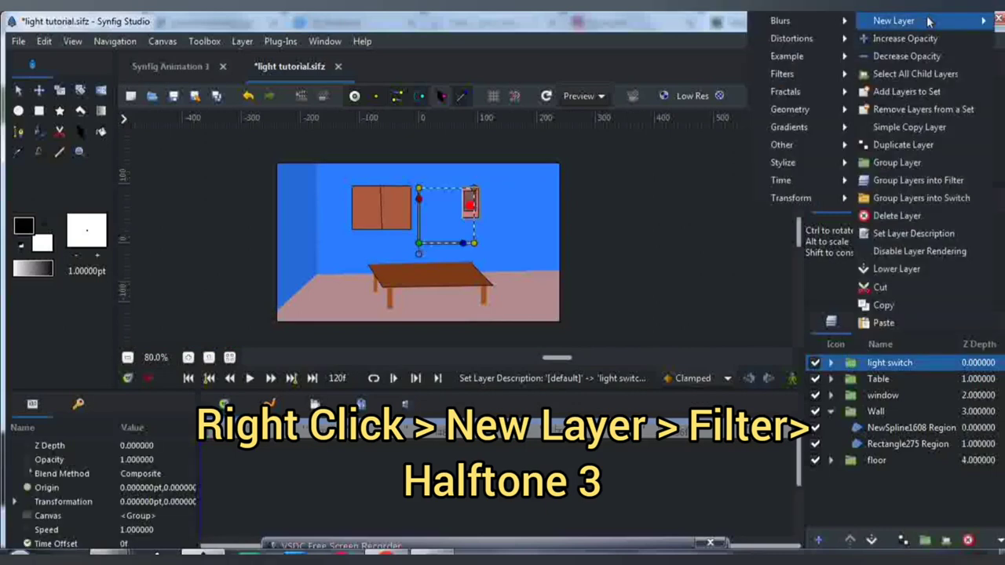
{"action": "mouse_move", "coordinate": [781, 74]}
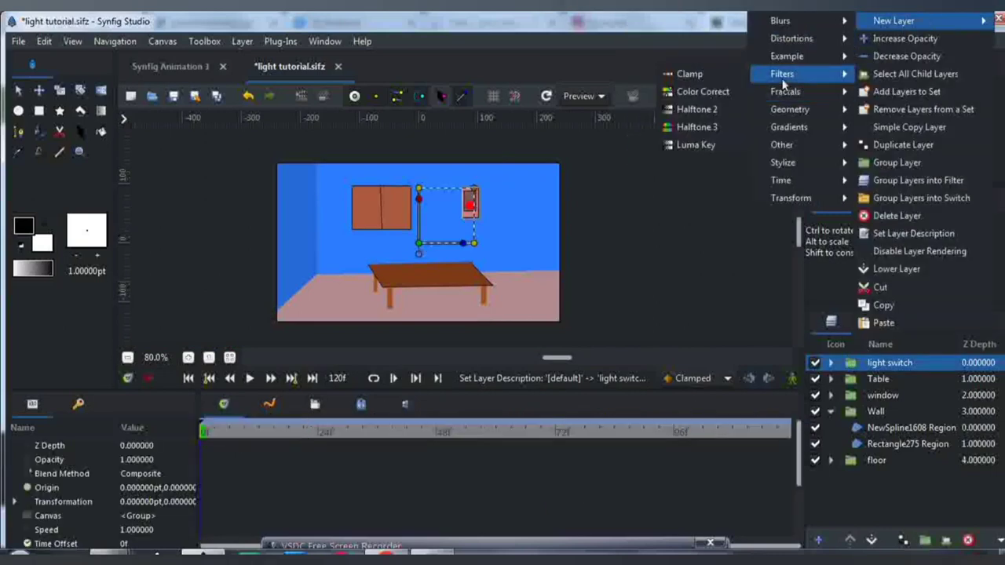
{"action": "left_click", "coordinate": [721, 128]}
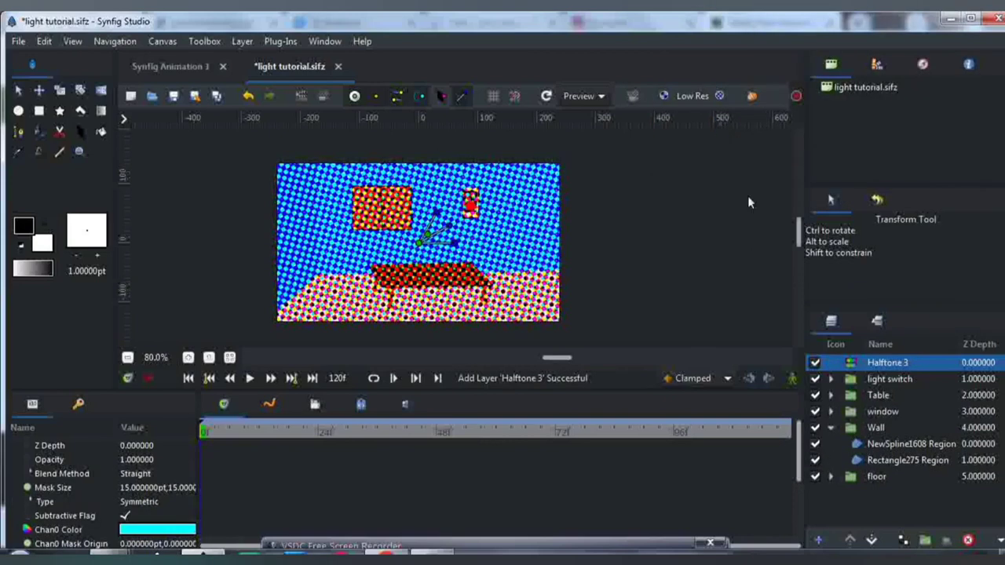
Set the Halftone 3 Mask Size to -0.2 by 0.2
{"action": "left_click", "coordinate": [136, 486]}
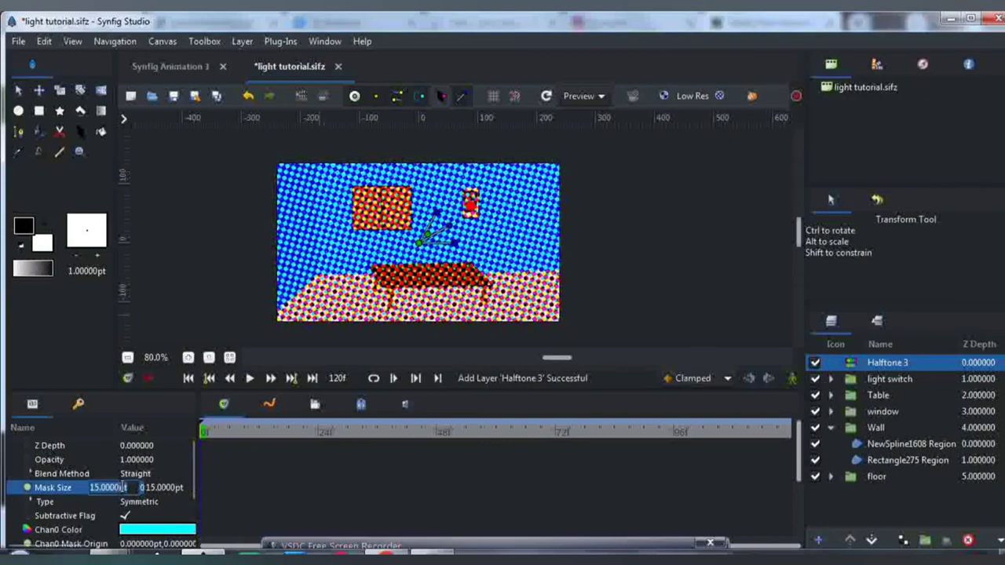
{"action": "key", "text": "BackSpace"}
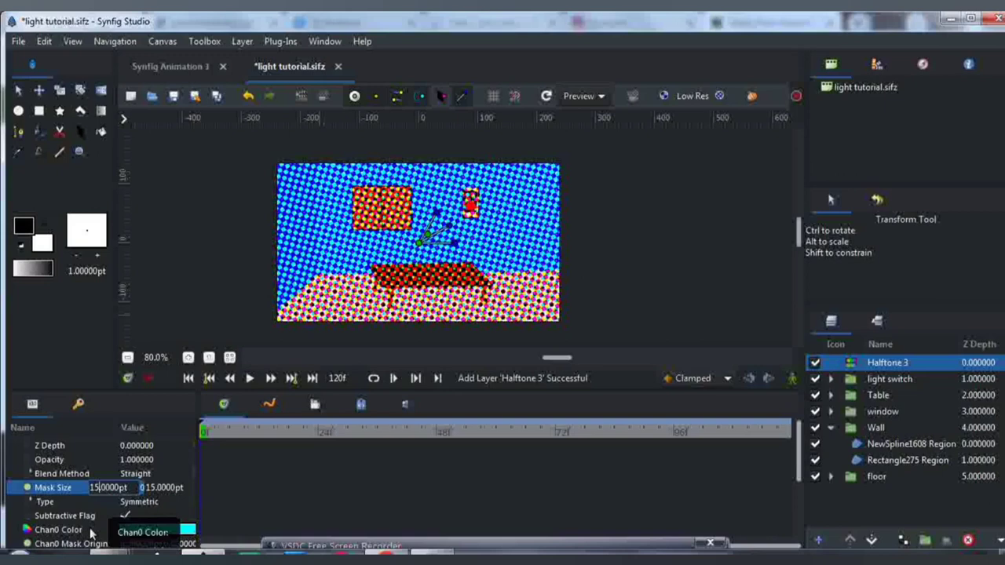
{"action": "type", "text": "1"}
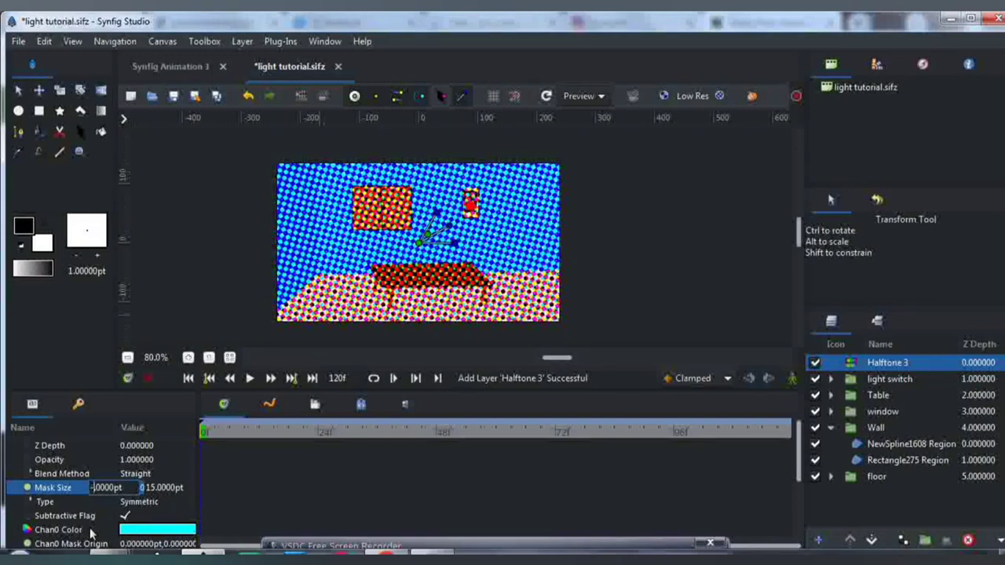
{"action": "type", "text": "0"}
{"action": "type", "text": "2"}
{"action": "key", "text": "Tab"}
{"action": "key", "text": "End"}
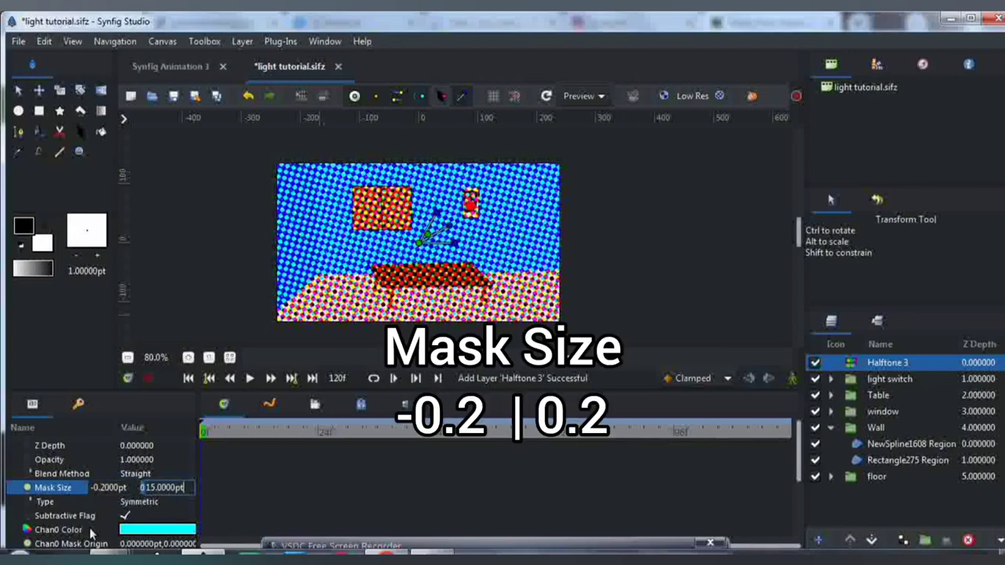
{"action": "key", "text": "BackSpace"}
{"action": "type", "text": "2"}
{"action": "key", "text": "Return"}
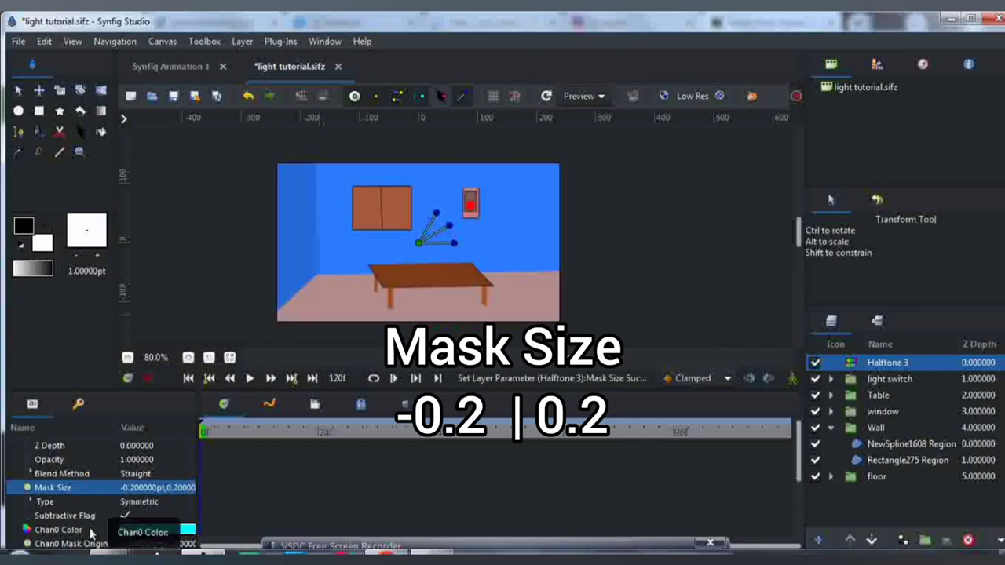
Set the Halftone 3 Blend Method to Luminance and Type to Light On Dark
{"action": "left_click", "coordinate": [132, 474]}
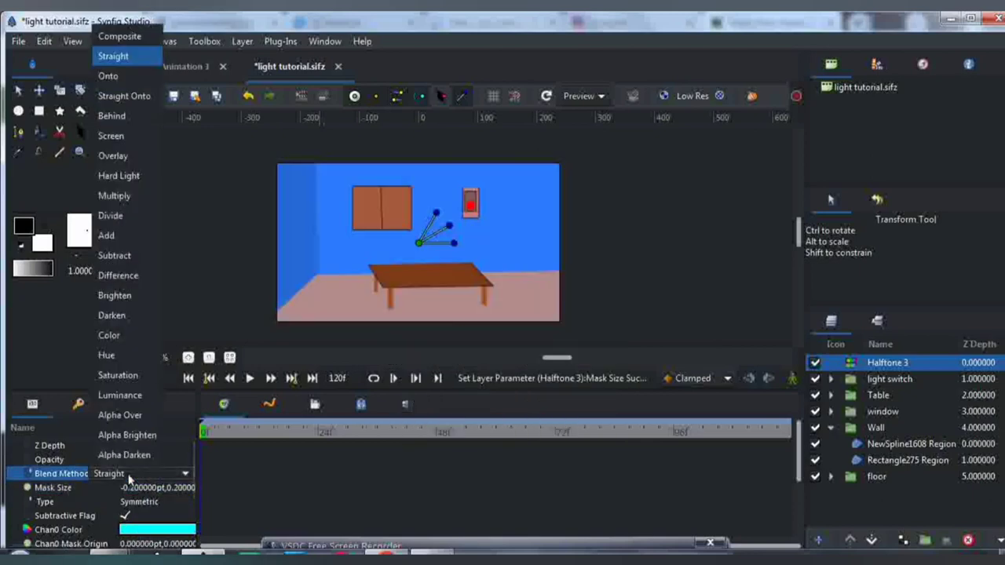
{"action": "left_click", "coordinate": [130, 394]}
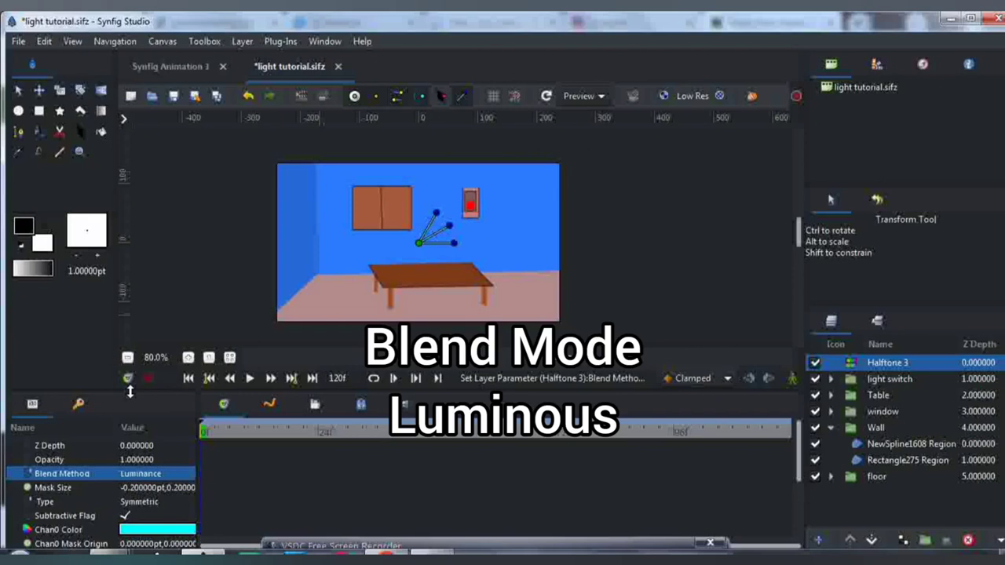
{"action": "left_click", "coordinate": [140, 502]}
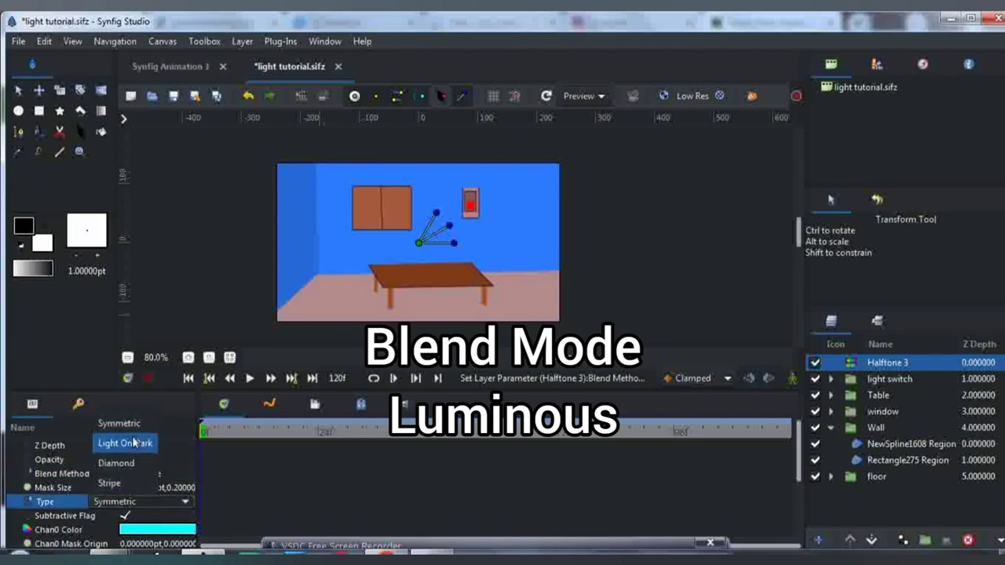
{"action": "left_click", "coordinate": [129, 442]}
{"action": "scroll", "coordinate": [194, 469], "scroll_direction": "down", "scroll_amount": 2}
{"action": "scroll", "coordinate": [194, 469], "scroll_direction": "down", "scroll_amount": 2}
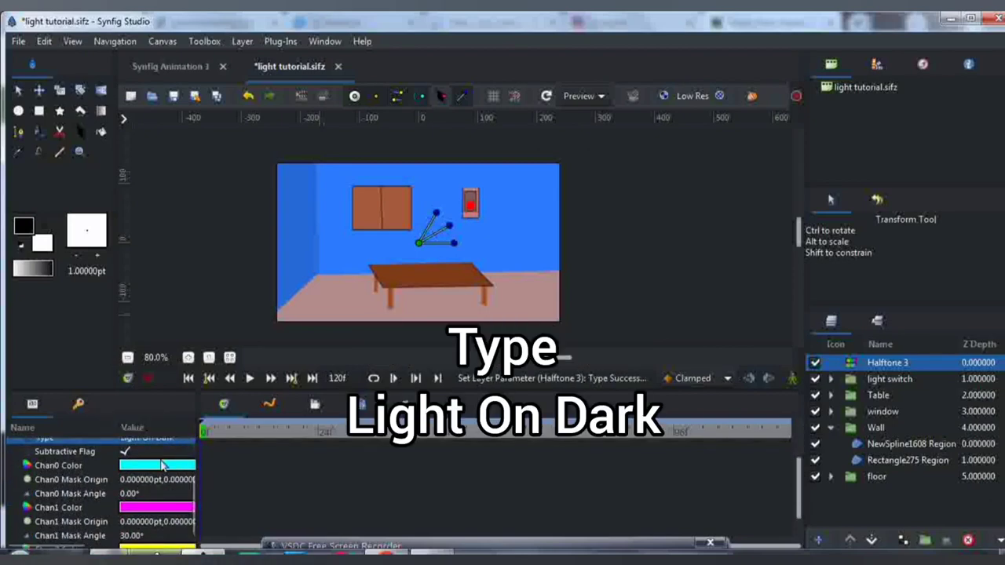
Set both Chan0 and Chan1 colours to grey
{"action": "double_click", "coordinate": [157, 466]}
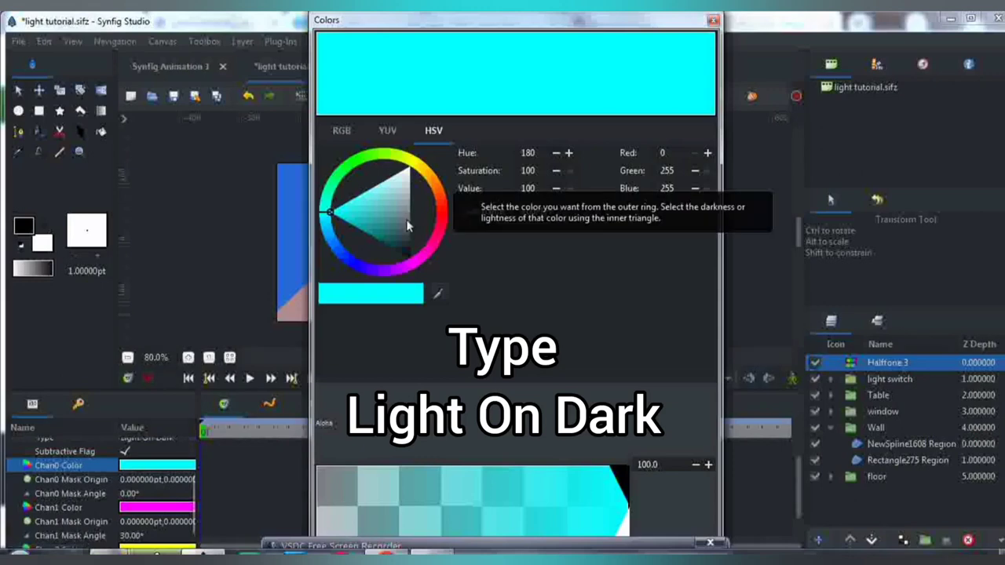
{"action": "left_click", "coordinate": [406, 219]}
{"action": "left_click", "coordinate": [573, 211]}
{"action": "key", "text": "ctrl+a"}
{"action": "type", "text": "g"}
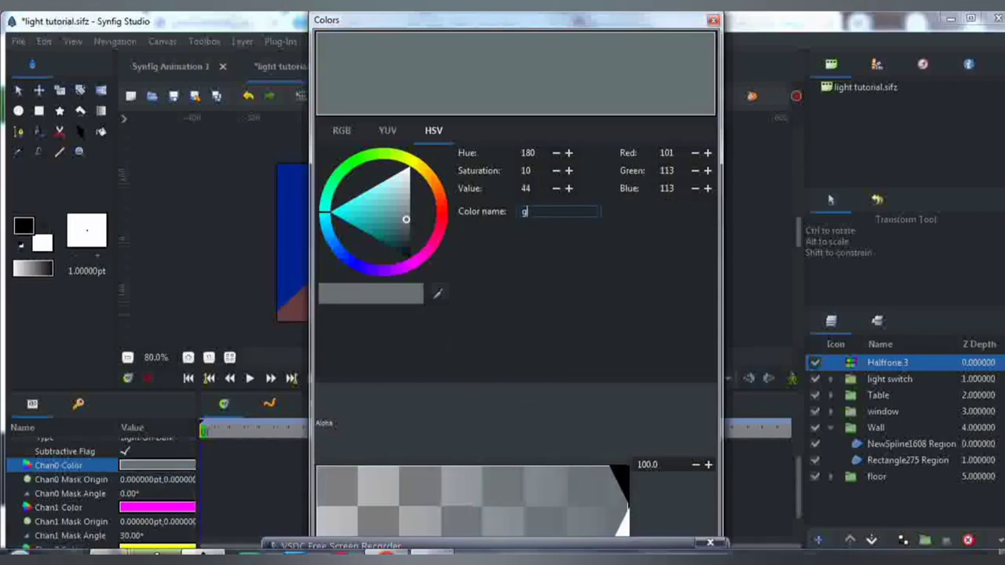
{"action": "key", "text": "Return"}
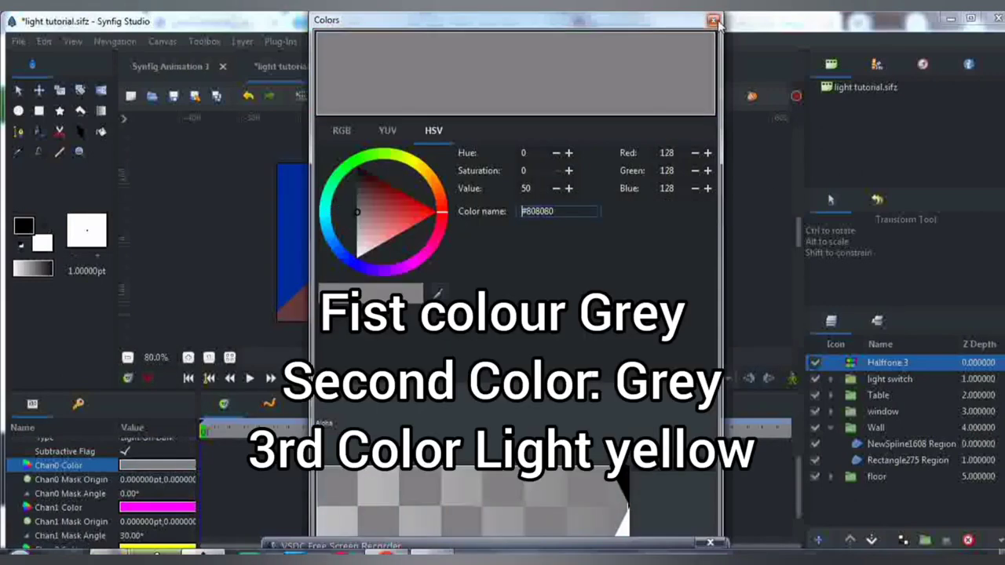
{"action": "left_click", "coordinate": [713, 20]}
{"action": "double_click", "coordinate": [149, 507]}
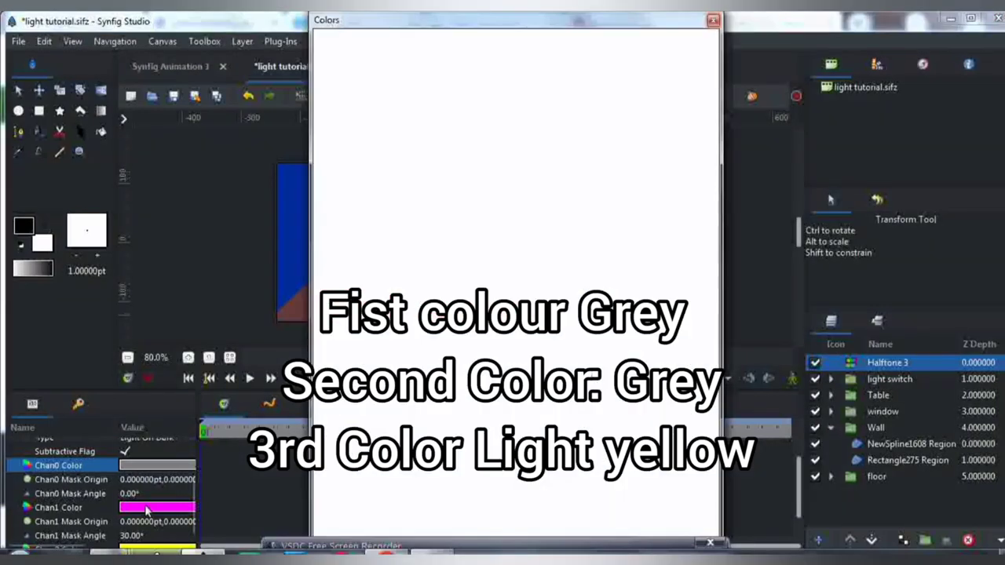
{"action": "key", "text": "ctrl+a"}
{"action": "type", "text": "g"}
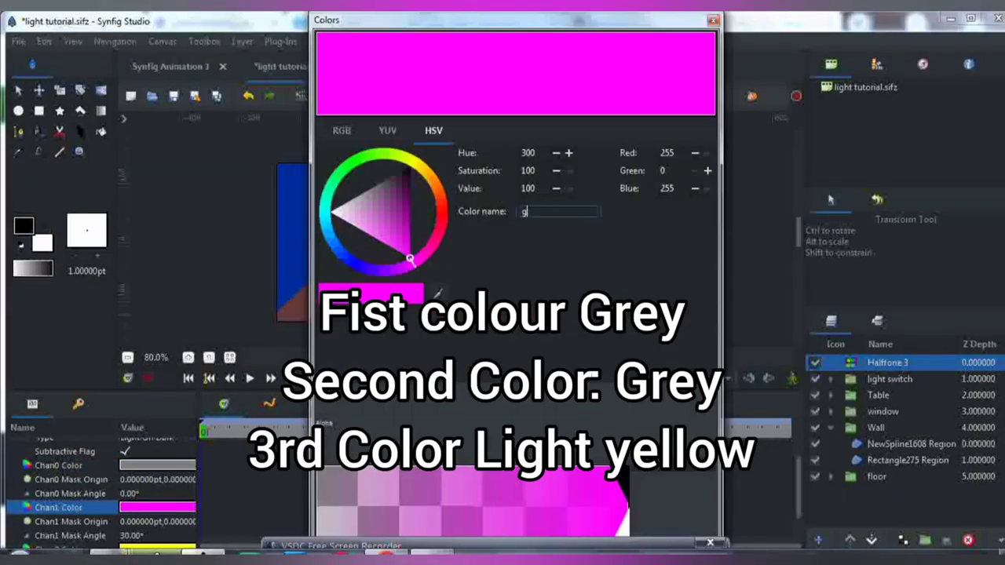
{"action": "key", "text": "Return"}
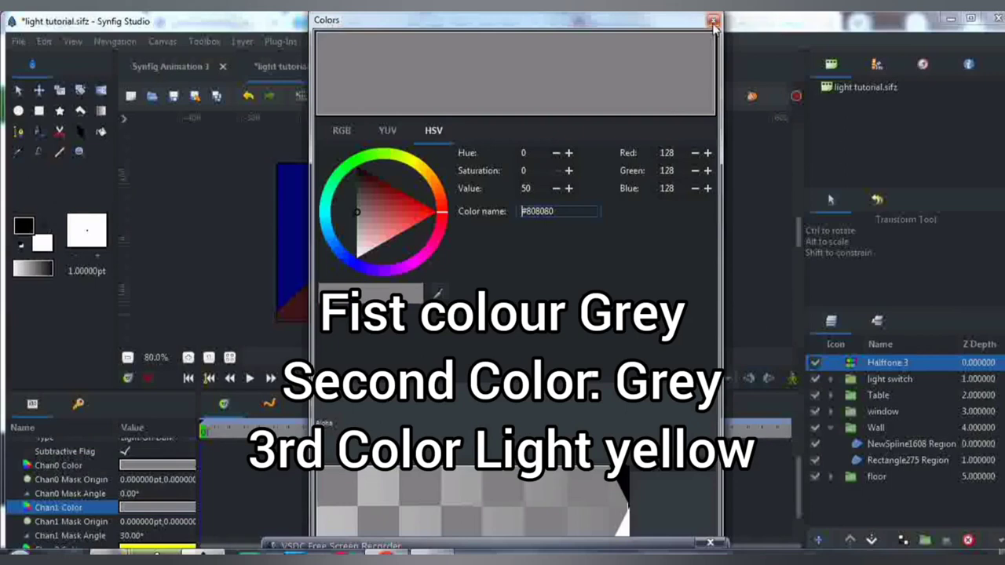
{"action": "left_click", "coordinate": [713, 19]}
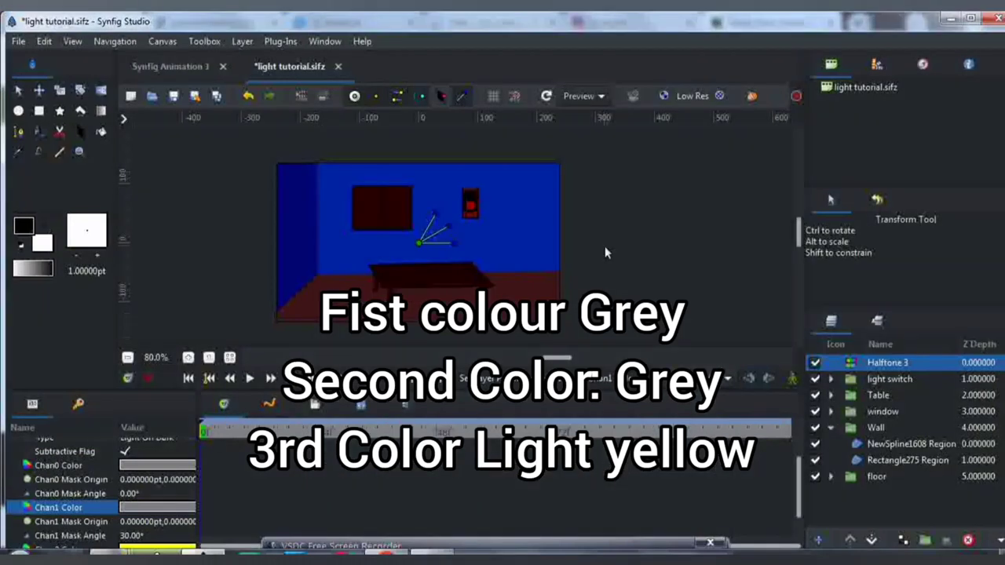
Set the Chan2 colour to a light pale yellow
{"action": "left_click_drag", "start_coordinate": [798, 232], "coordinate": [798, 253]}
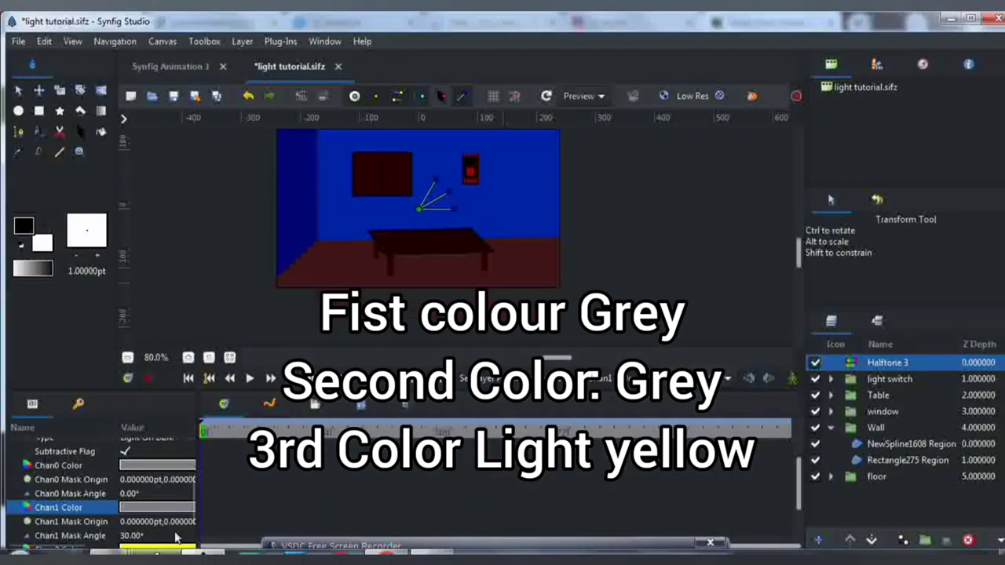
{"action": "left_click_drag", "start_coordinate": [74, 548], "coordinate": [167, 550]}
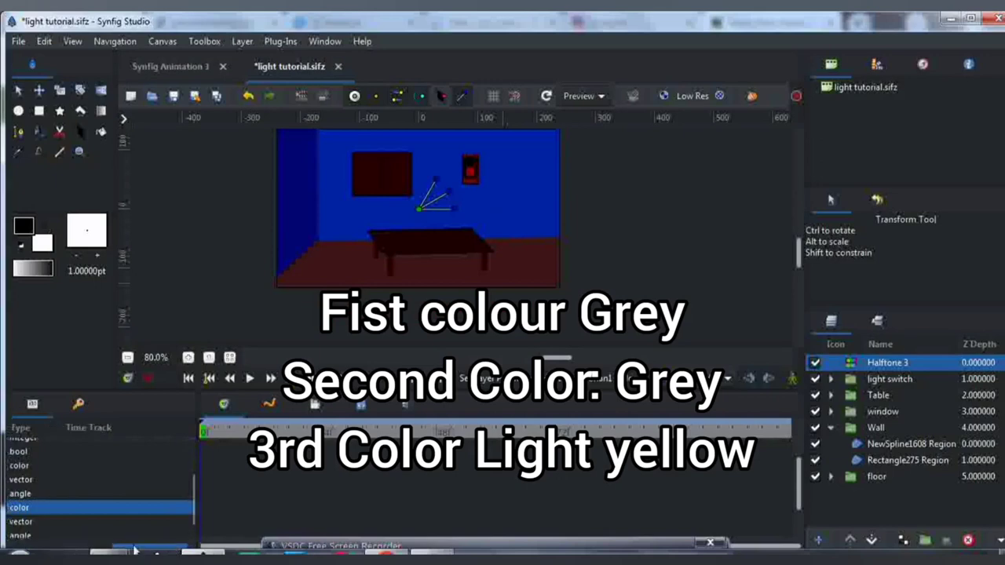
{"action": "left_click_drag", "start_coordinate": [195, 483], "coordinate": [201, 482]}
{"action": "scroll", "coordinate": [192, 503], "scroll_direction": "down", "scroll_amount": 3}
{"action": "double_click", "coordinate": [160, 505]}
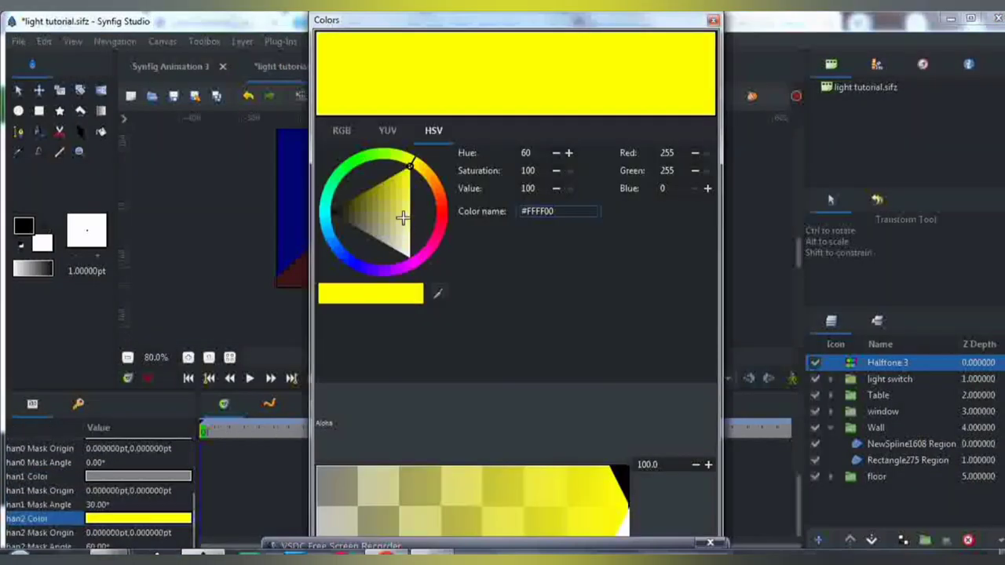
{"action": "left_click", "coordinate": [402, 219]}
{"action": "left_click_drag", "start_coordinate": [402, 219], "coordinate": [404, 219]}
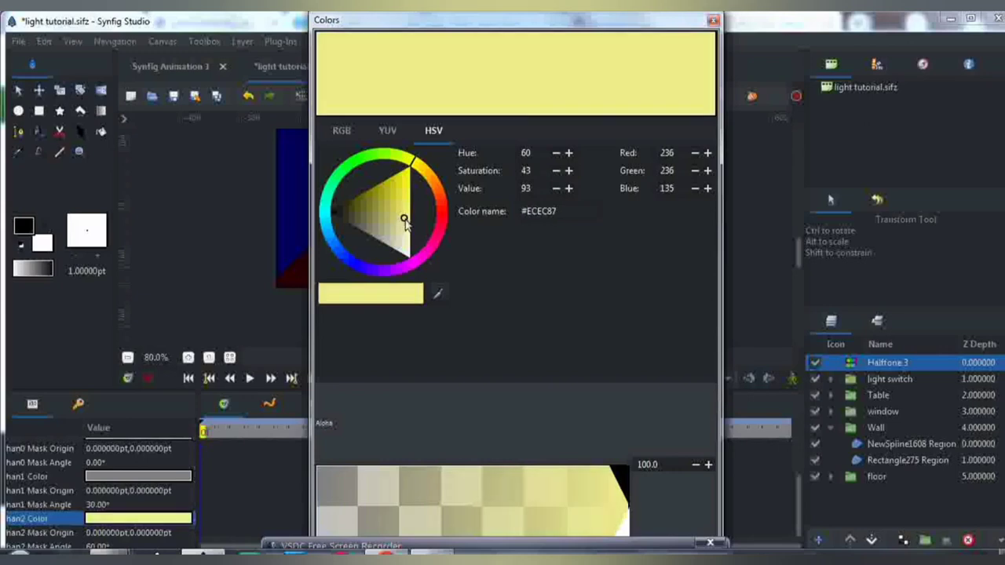
{"action": "left_click", "coordinate": [713, 22]}
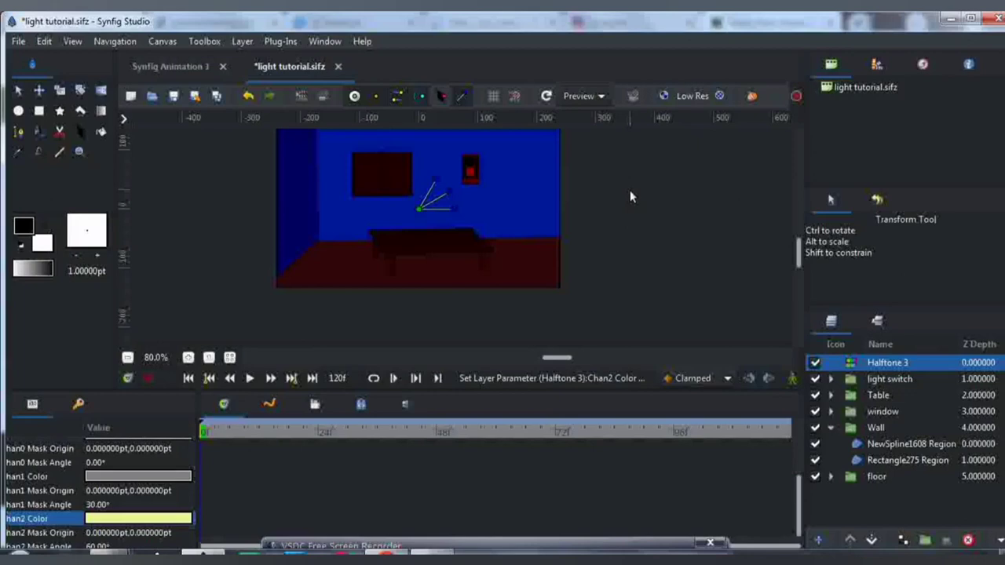
{"action": "left_click_drag", "start_coordinate": [802, 258], "coordinate": [801, 249]}
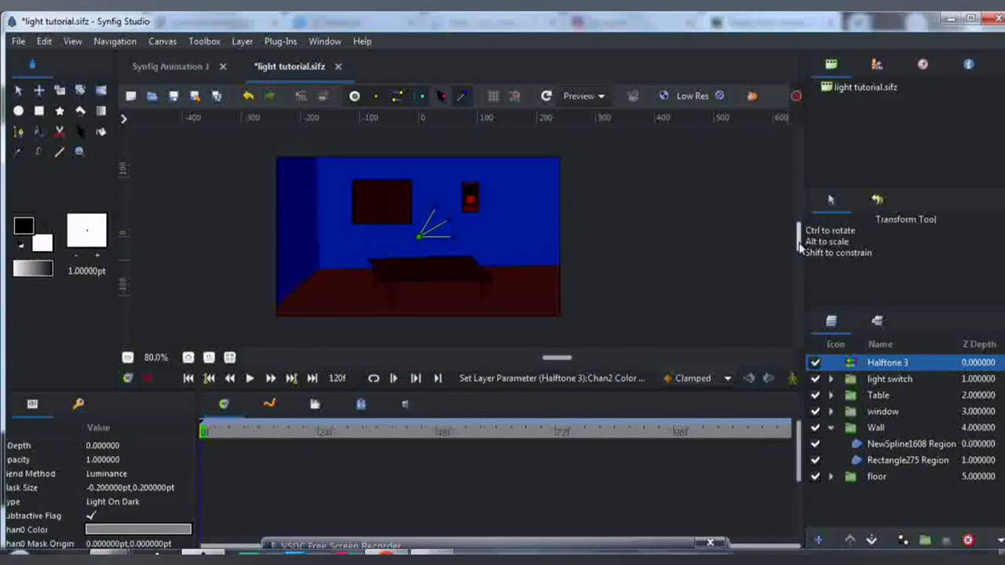
{"action": "left_click_drag", "start_coordinate": [801, 243], "coordinate": [801, 256]}
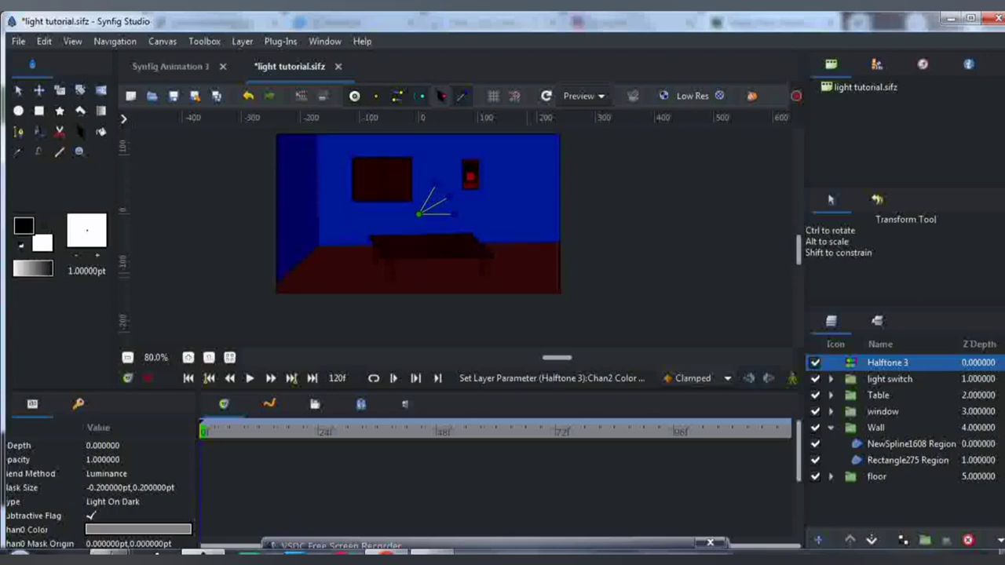
{"action": "double_click", "coordinate": [137, 529]}
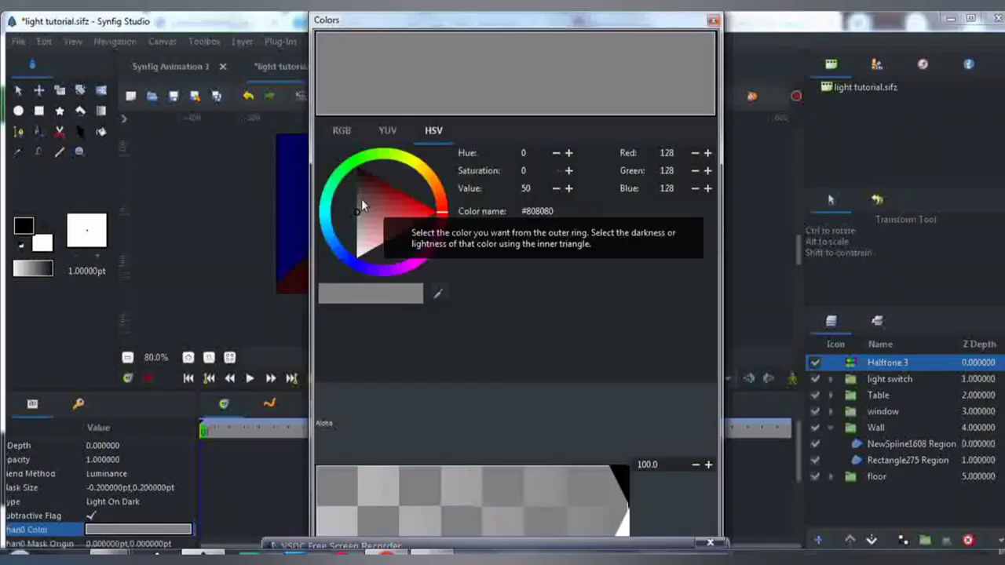
{"action": "left_click", "coordinate": [802, 321]}
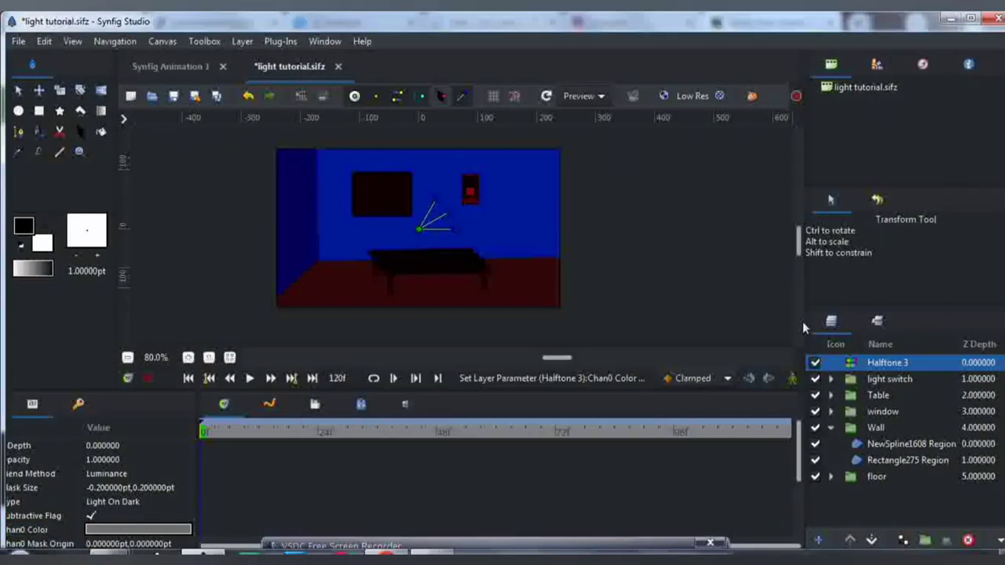
Zoom the canvas to 125% and set Halftone 3's Opacity to 0 outside animation mode
{"action": "left_click", "coordinate": [792, 379]}
{"action": "left_click", "coordinate": [188, 357]}
{"action": "left_click", "coordinate": [187, 357]}
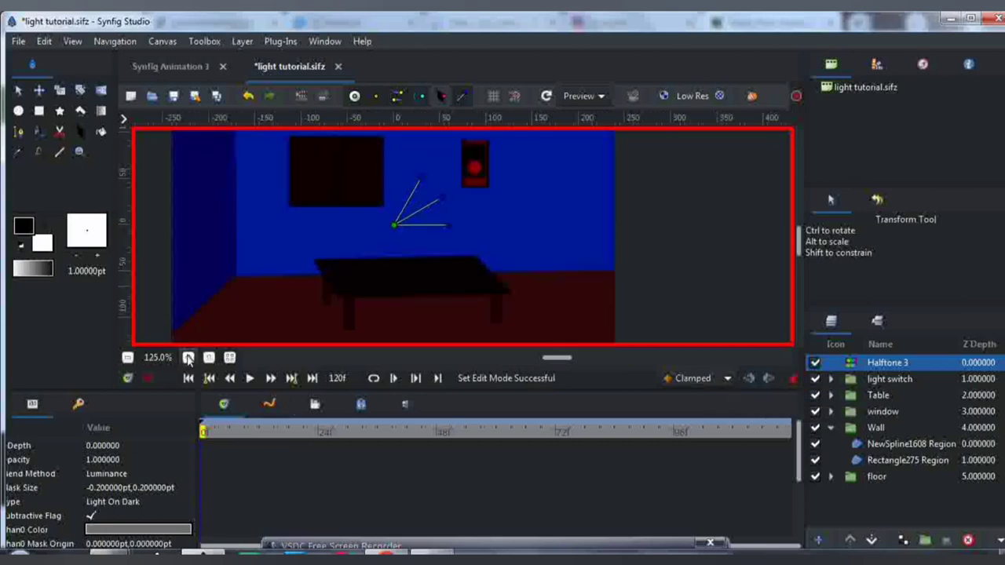
{"action": "scroll", "coordinate": [800, 248], "scroll_direction": "up", "scroll_amount": 1}
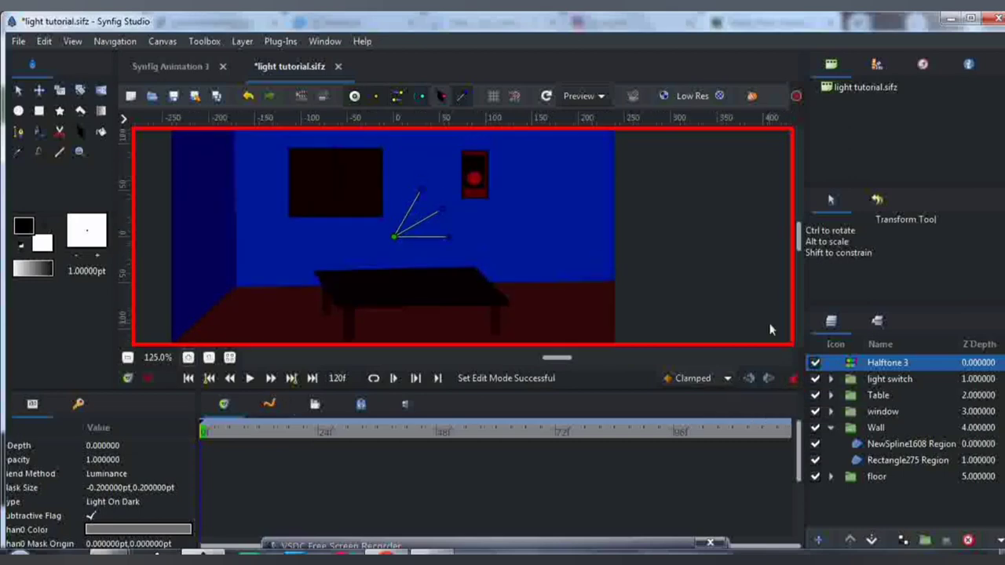
{"action": "left_click", "coordinate": [791, 380]}
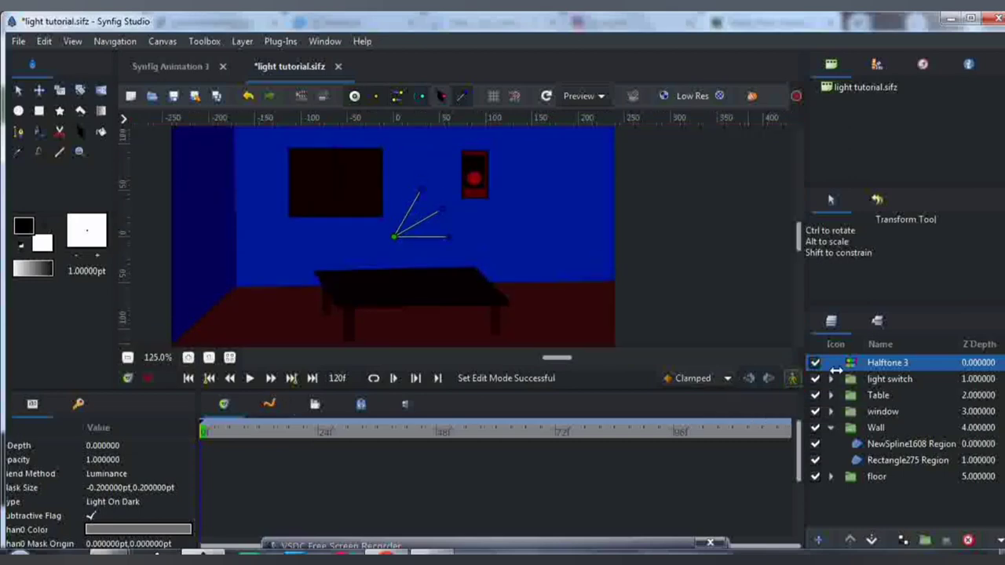
{"action": "double_click", "coordinate": [87, 460]}
{"action": "type", "text": "0"}
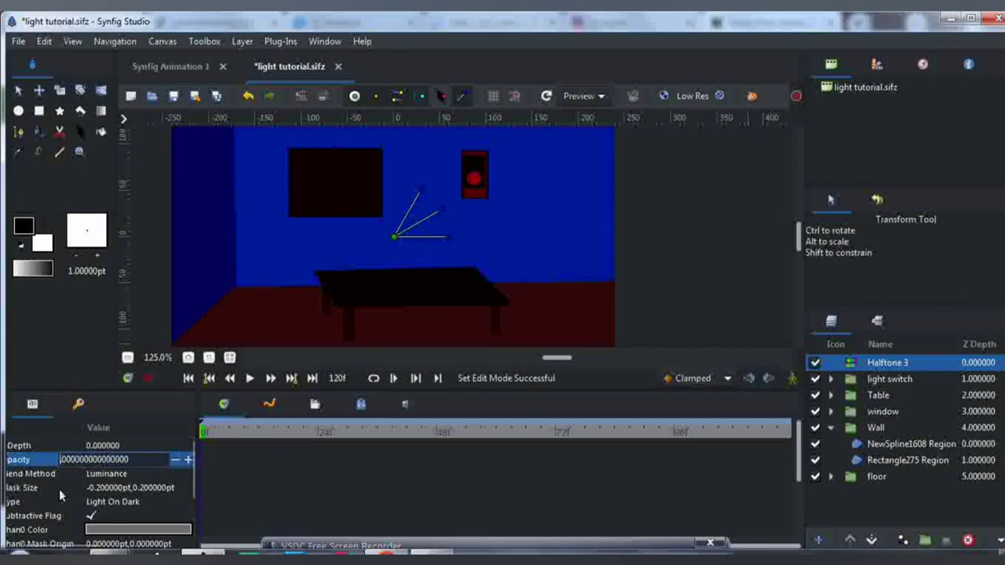
{"action": "key", "text": "Return"}
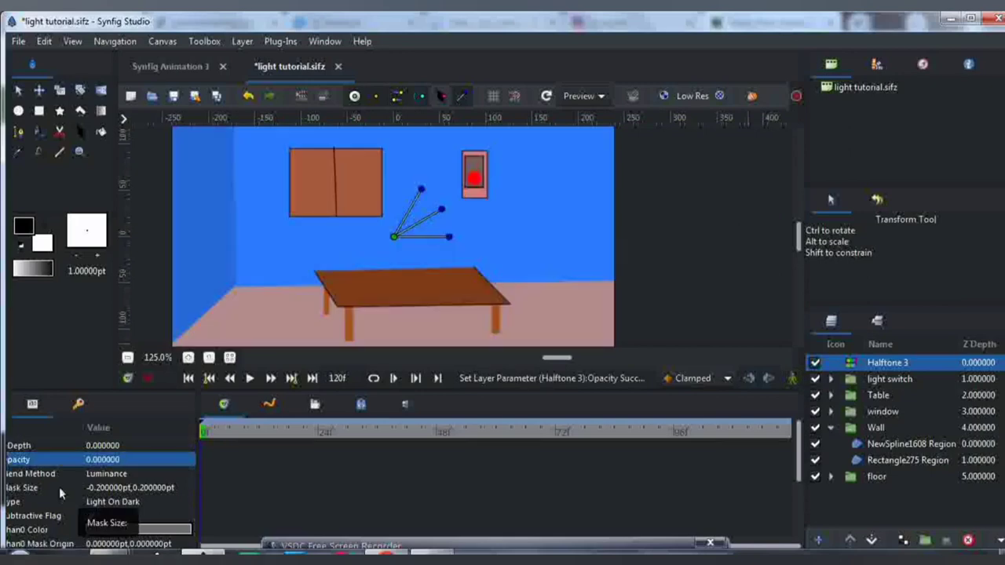
With animation mode off, set the Switch layer's Active Layer Name to On
{"action": "left_click", "coordinate": [792, 379]}
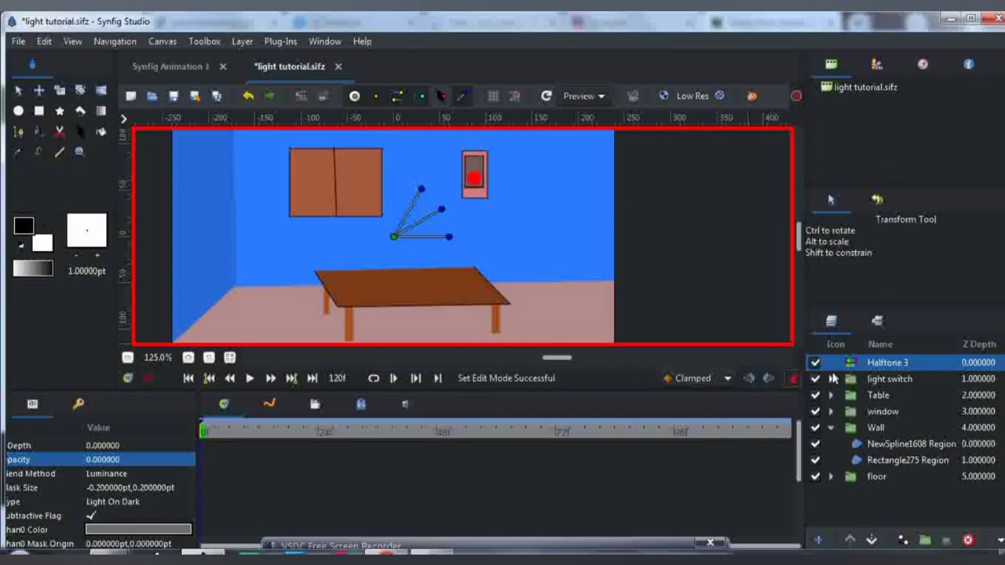
{"action": "left_click", "coordinate": [831, 379]}
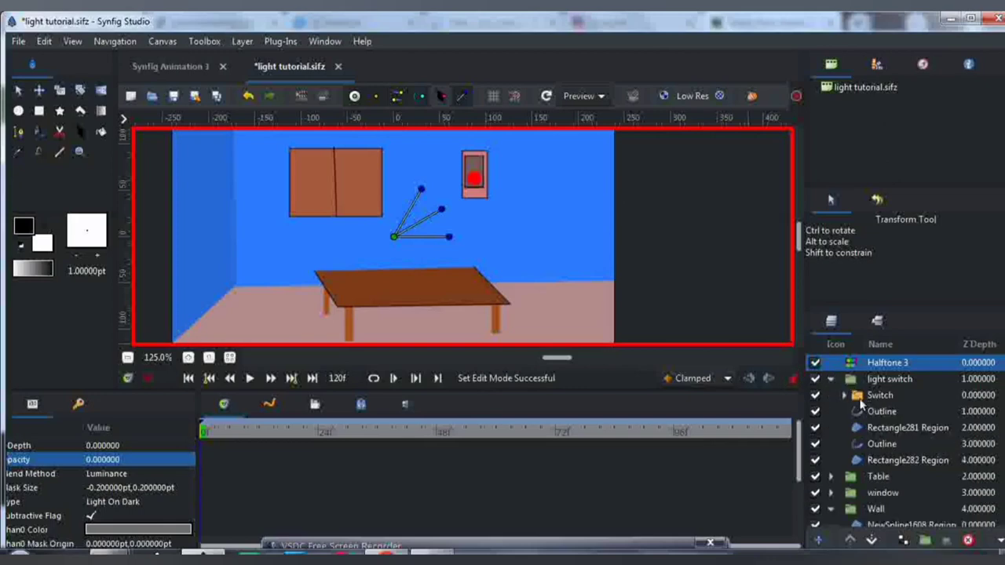
{"action": "left_click", "coordinate": [861, 399]}
{"action": "left_click", "coordinate": [793, 381]}
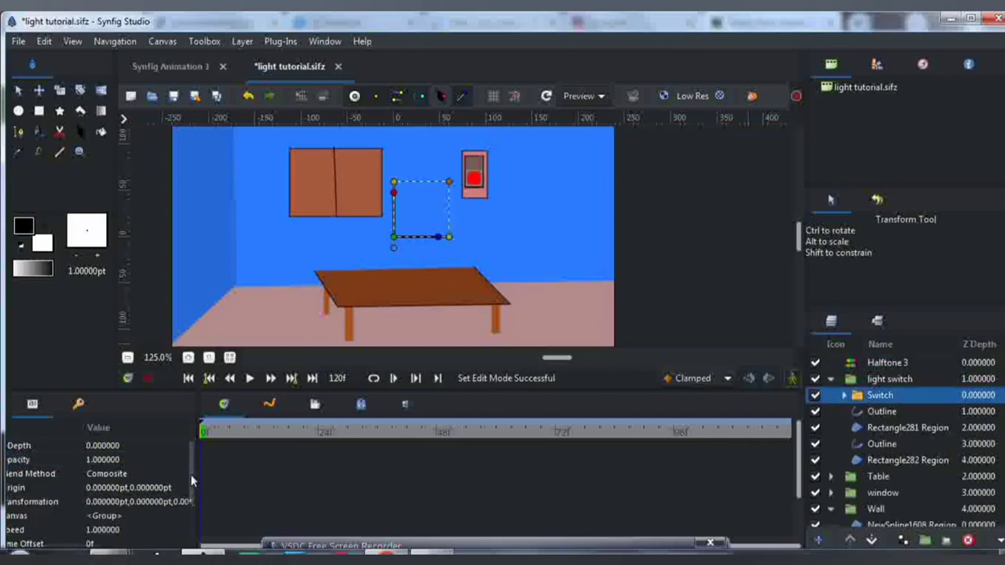
{"action": "scroll", "coordinate": [93, 511], "scroll_direction": "down", "scroll_amount": 3}
{"action": "left_click", "coordinate": [93, 520]}
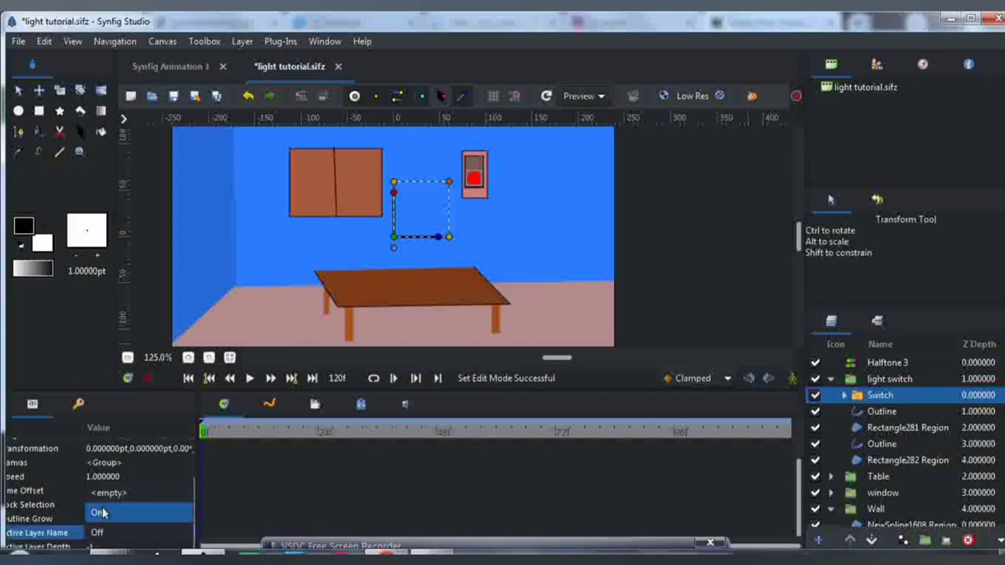
{"action": "left_click", "coordinate": [102, 513]}
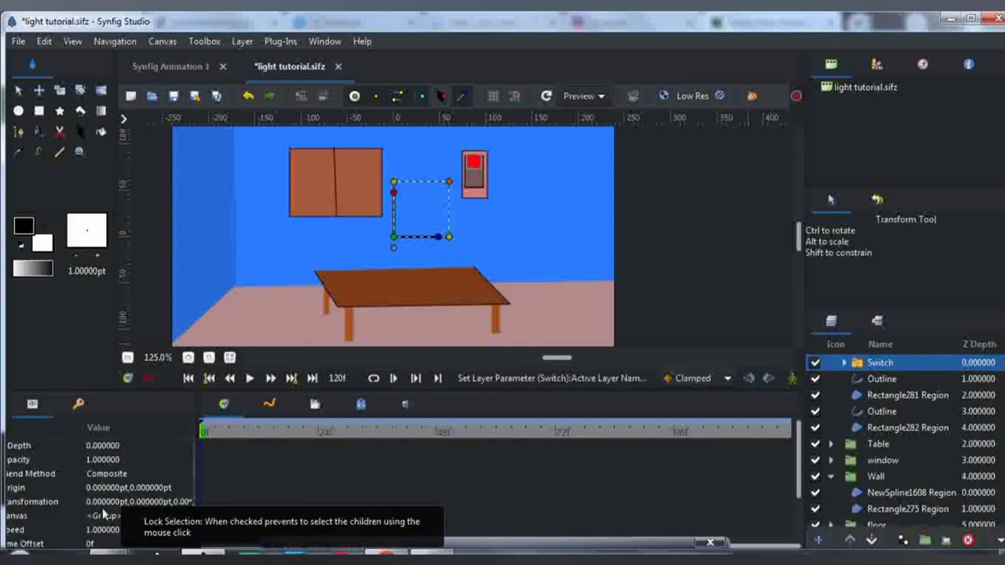
In animation mode at frame 24, key the Switch's active layer to the lower circle
{"action": "left_click", "coordinate": [792, 379]}
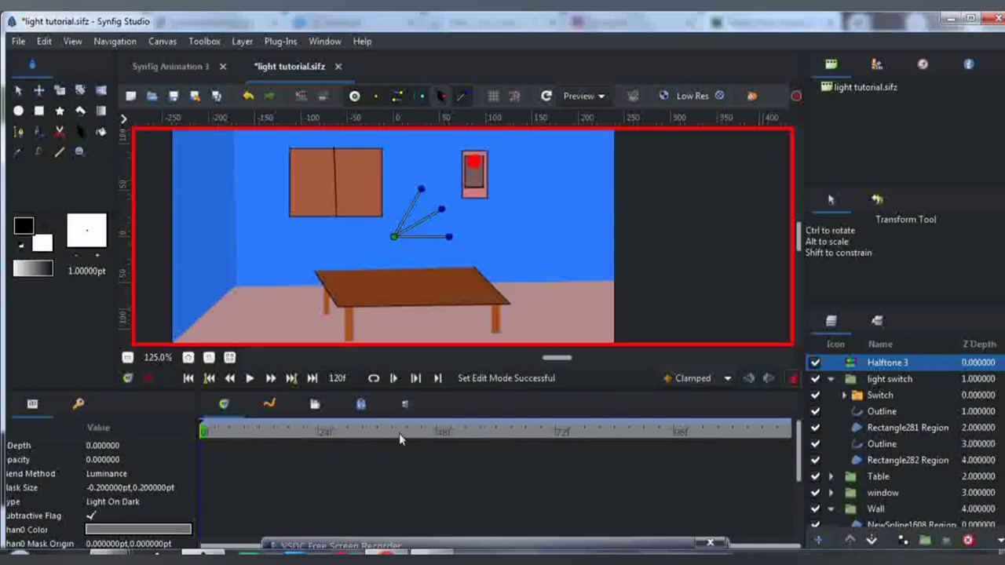
{"action": "left_click", "coordinate": [319, 431]}
{"action": "left_click", "coordinate": [857, 399]}
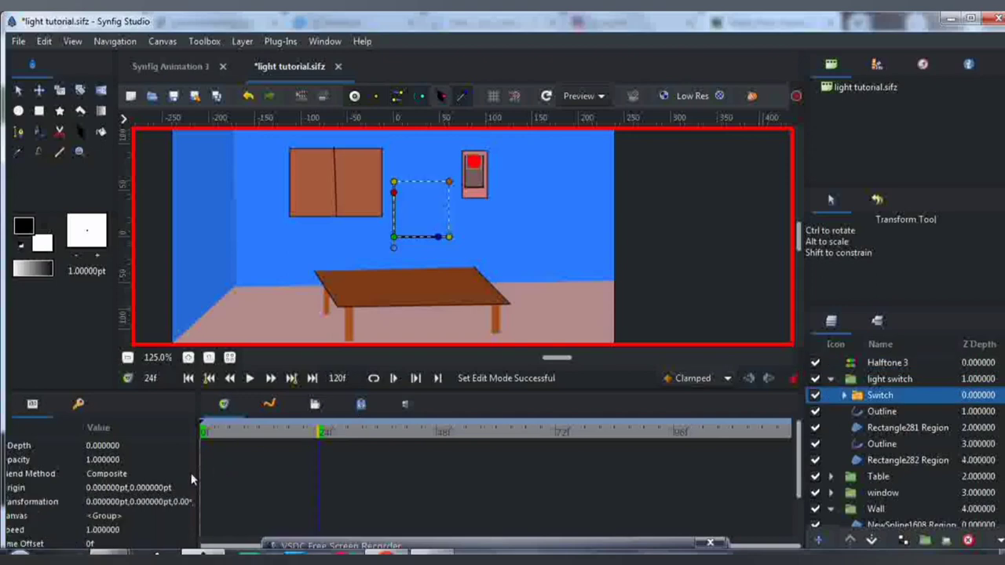
{"action": "scroll", "coordinate": [87, 531], "scroll_direction": "down", "scroll_amount": 3}
{"action": "left_click", "coordinate": [93, 525]}
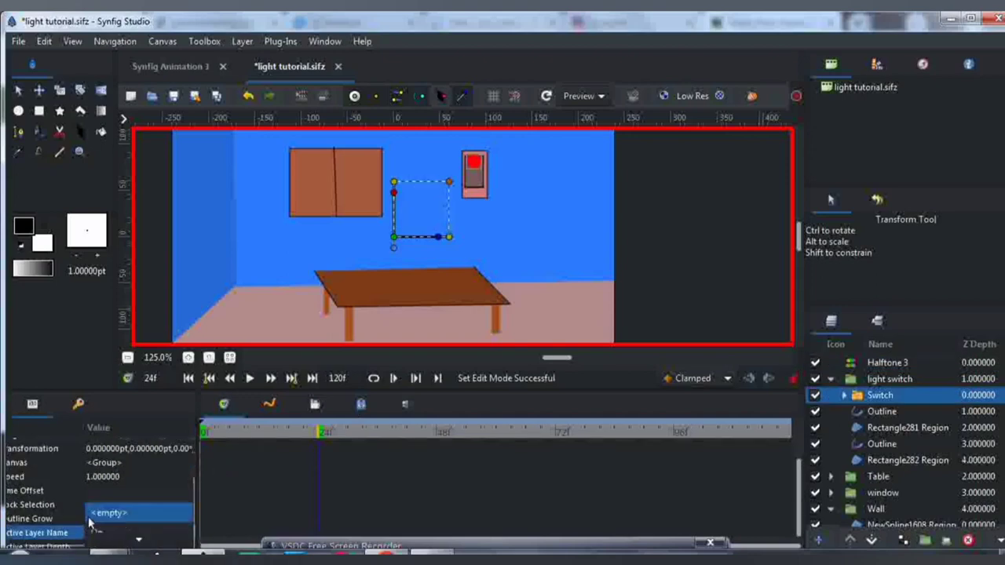
{"action": "left_click", "coordinate": [125, 541]}
{"action": "key", "text": "Return"}
{"action": "scroll", "coordinate": [873, 390], "scroll_direction": "down", "scroll_amount": 1}
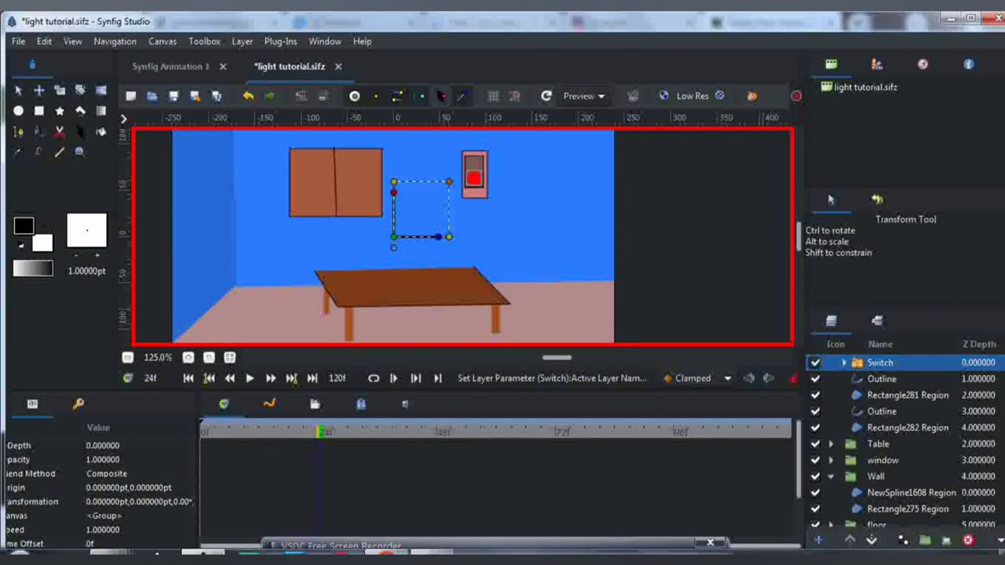
{"action": "scroll", "coordinate": [902, 431], "scroll_direction": "up", "scroll_amount": 1}
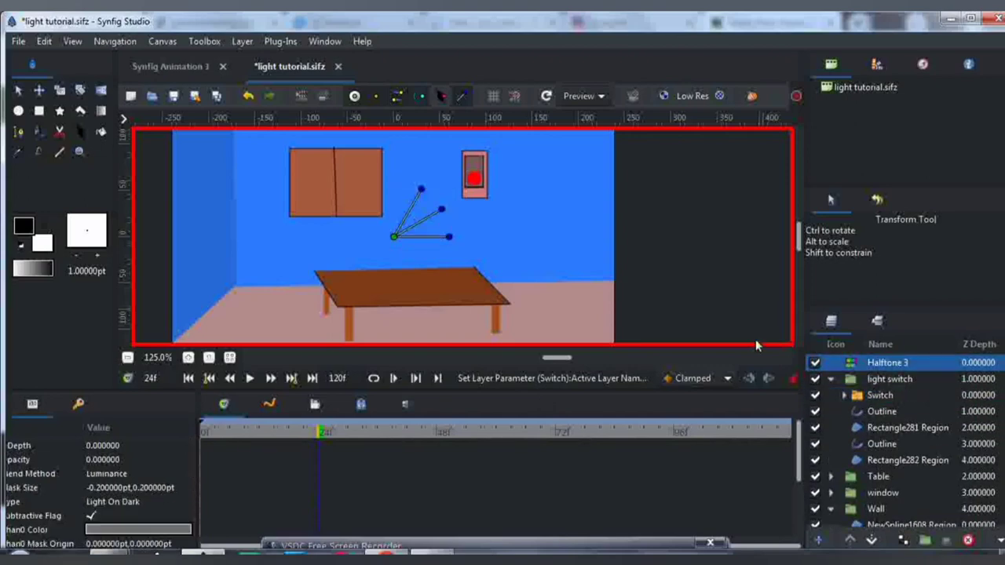
Key Halftone 3's Opacity to 1 at frame 24
{"action": "left_click", "coordinate": [887, 362]}
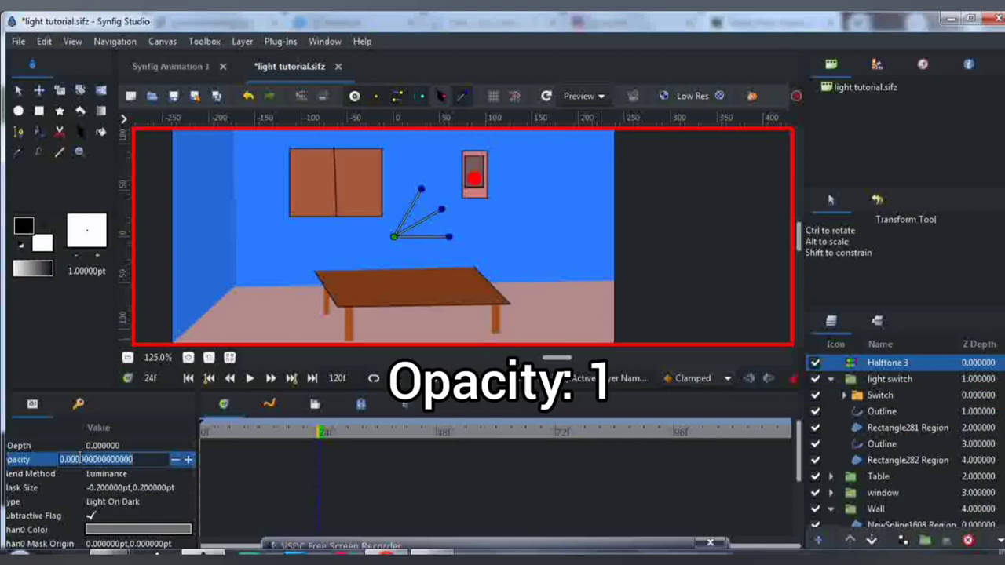
{"action": "left_click", "coordinate": [63, 459]}
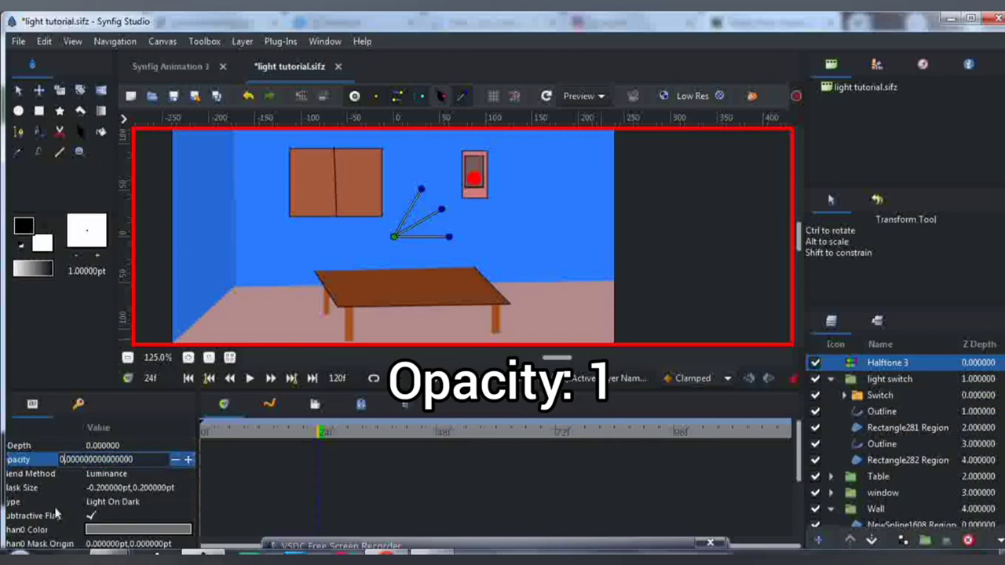
{"action": "key", "text": "BackSpace"}
{"action": "type", "text": "1"}
{"action": "key", "text": "Return"}
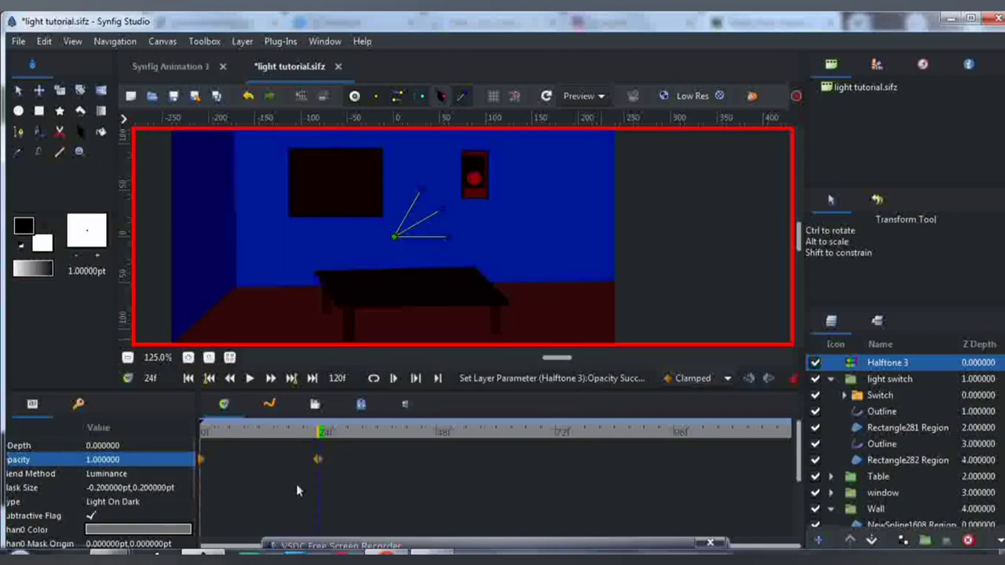
Move the frame-0 opacity waypoint to frame 22 and preview frames 22, 96 and 72
{"action": "left_click", "coordinate": [792, 378]}
{"action": "left_click_drag", "start_coordinate": [203, 463], "coordinate": [314, 461]}
{"action": "left_click", "coordinate": [309, 434]}
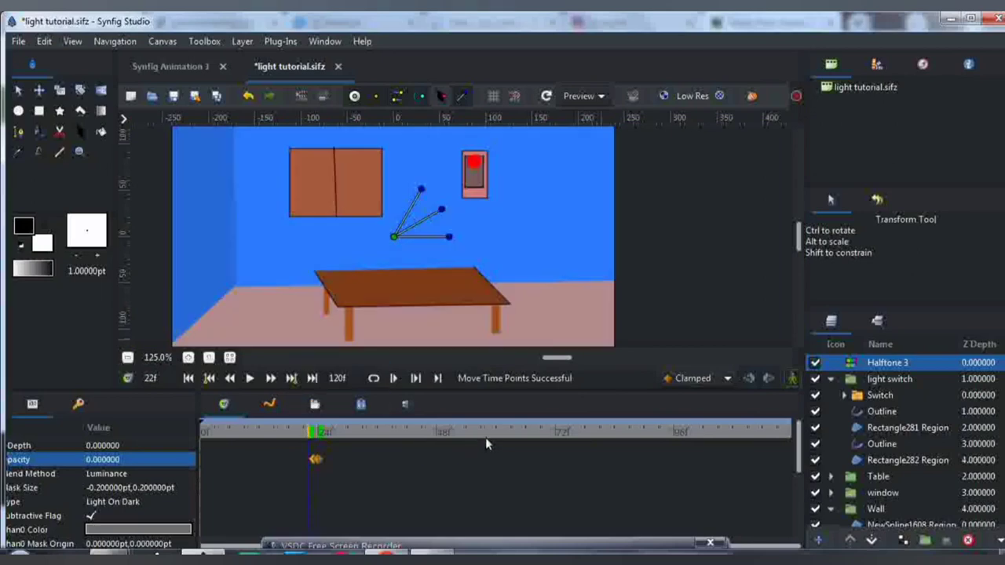
{"action": "left_click", "coordinate": [672, 431]}
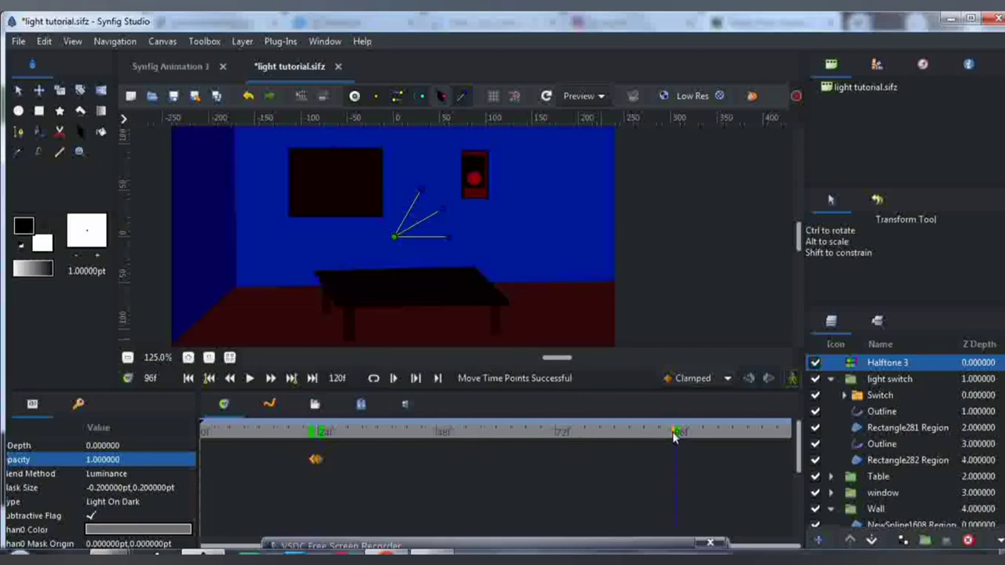
{"action": "left_click", "coordinate": [554, 432]}
In animation mode at frame 72, key the Switch's Active Layer Name back to On
{"action": "left_click", "coordinate": [871, 397]}
{"action": "left_click", "coordinate": [791, 379]}
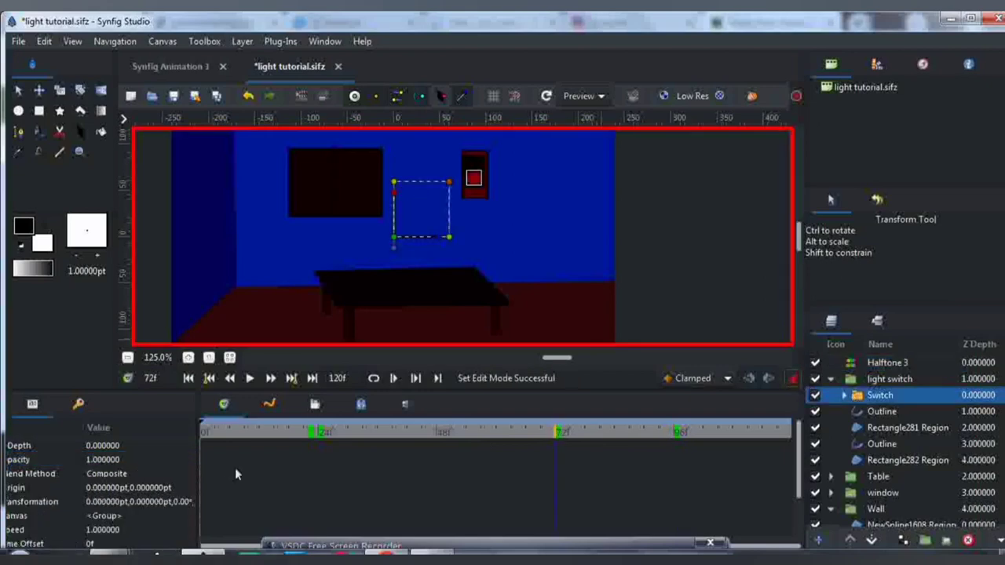
{"action": "scroll", "coordinate": [189, 485], "scroll_direction": "down", "scroll_amount": 3}
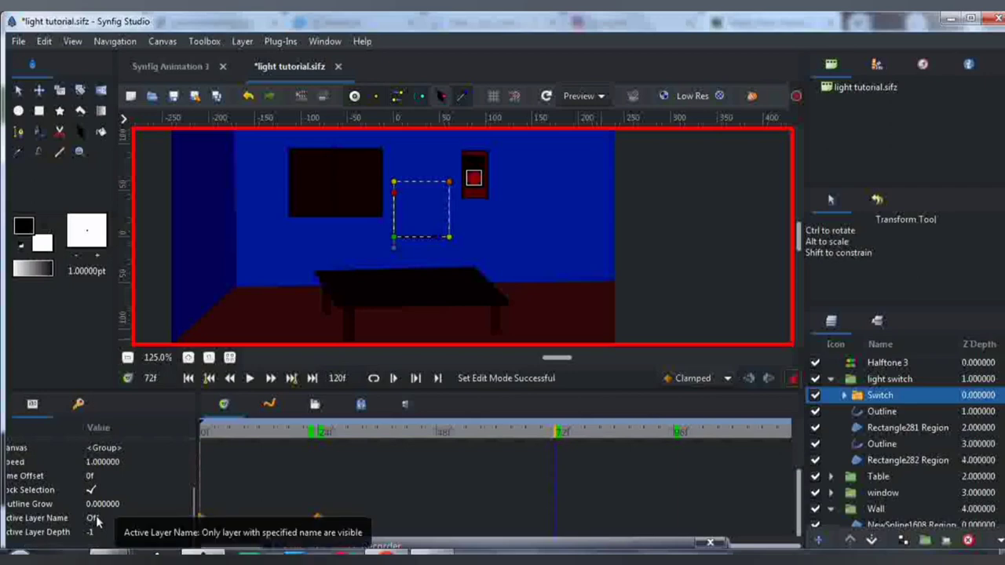
{"action": "left_click", "coordinate": [97, 519]}
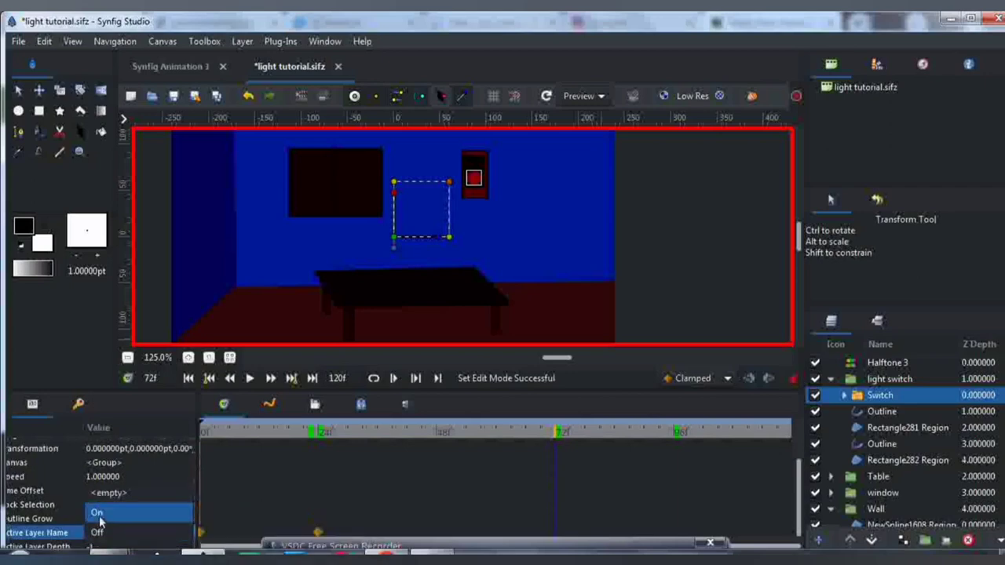
{"action": "left_click", "coordinate": [99, 516]}
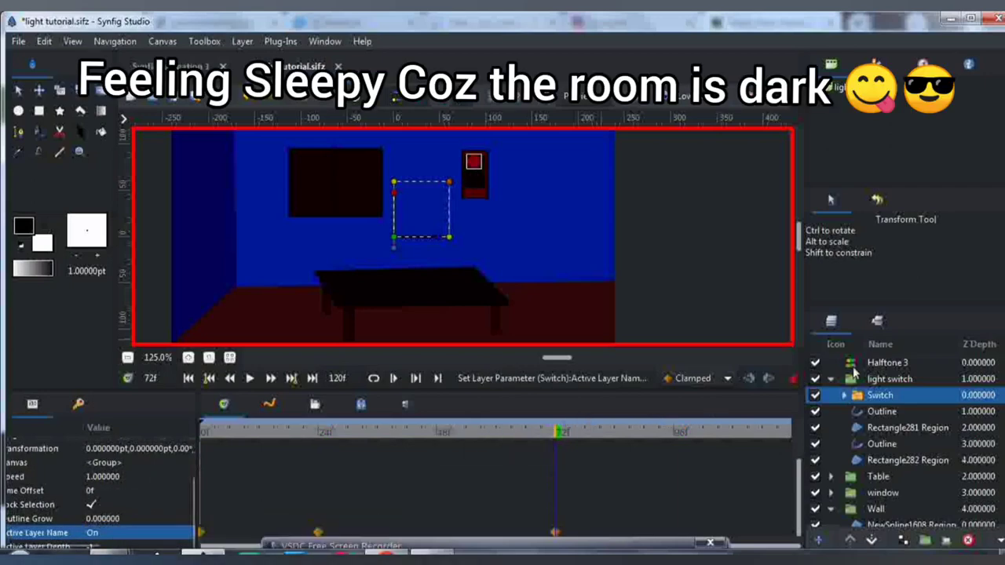
Key Halftone 3's Opacity to 0 and move its frame-0 waypoint beside frame 72
{"action": "left_click", "coordinate": [852, 362]}
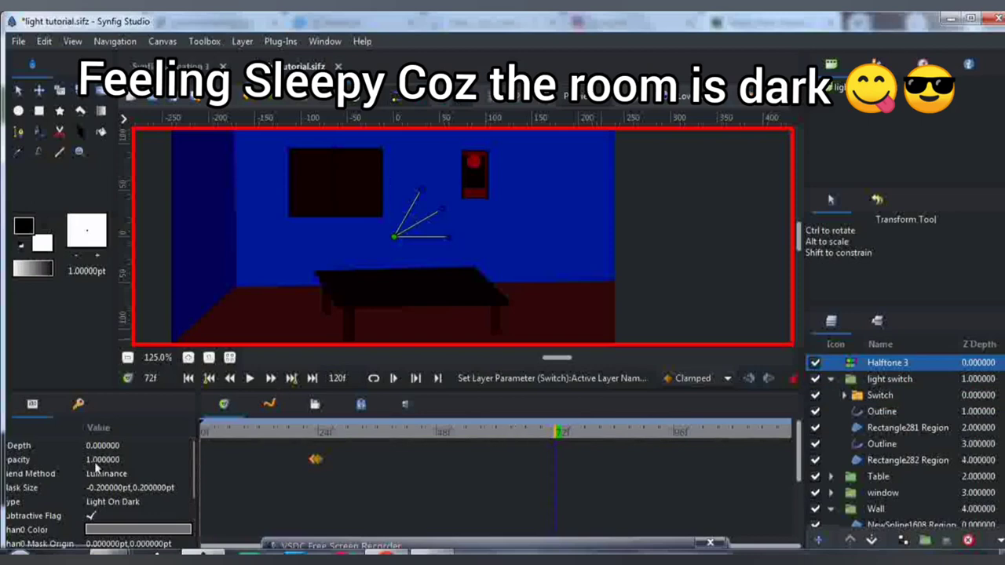
{"action": "triple_click", "coordinate": [92, 460]}
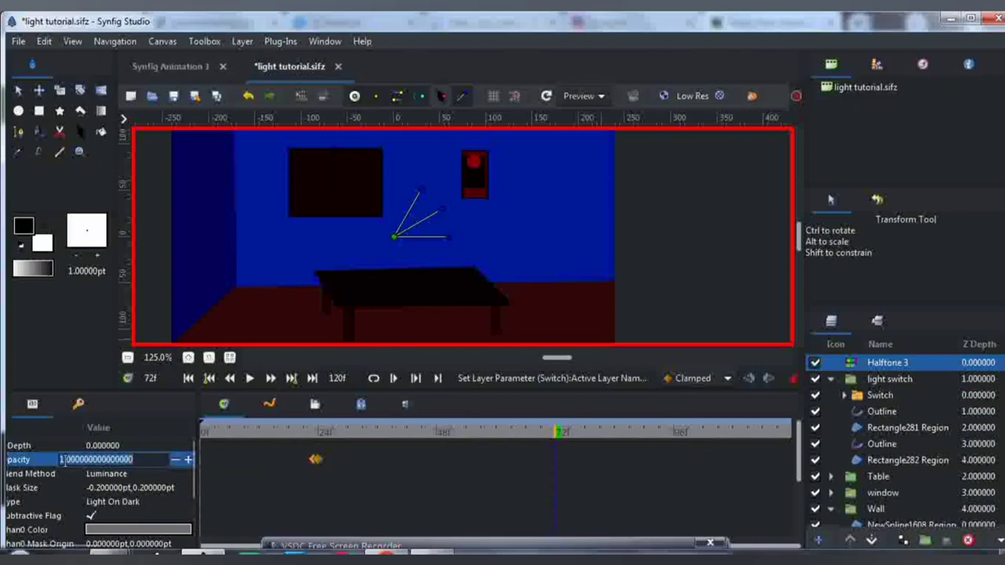
{"action": "type", "text": "0"}
{"action": "key", "text": "Return"}
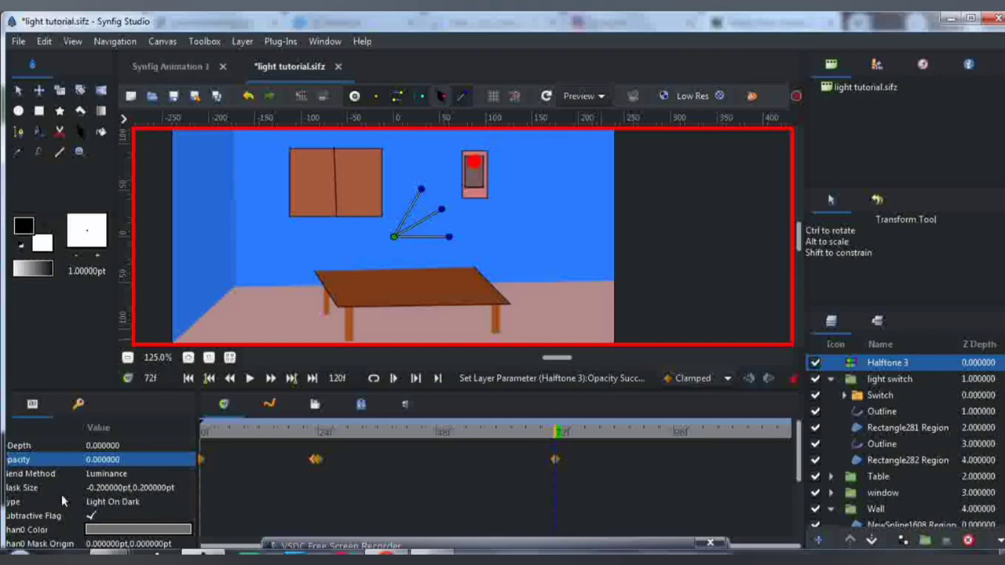
{"action": "left_click", "coordinate": [792, 377]}
{"action": "left_click_drag", "start_coordinate": [202, 460], "coordinate": [576, 464]}
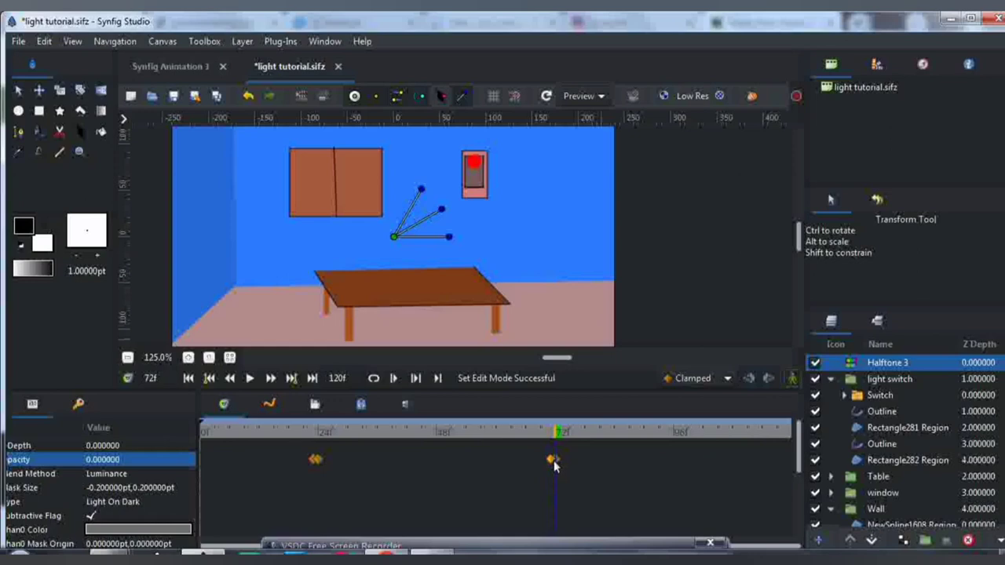
{"action": "left_click", "coordinate": [536, 431]}
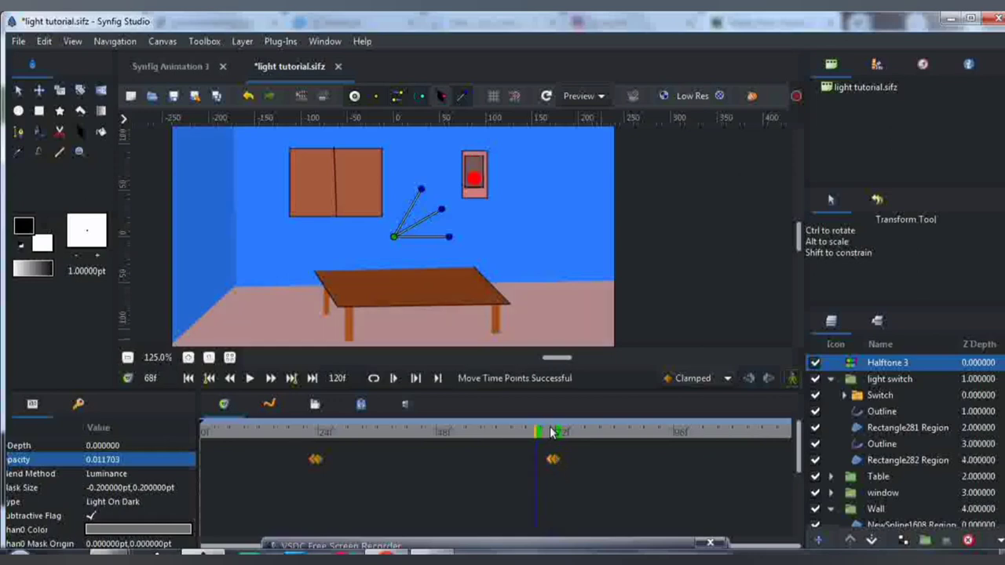